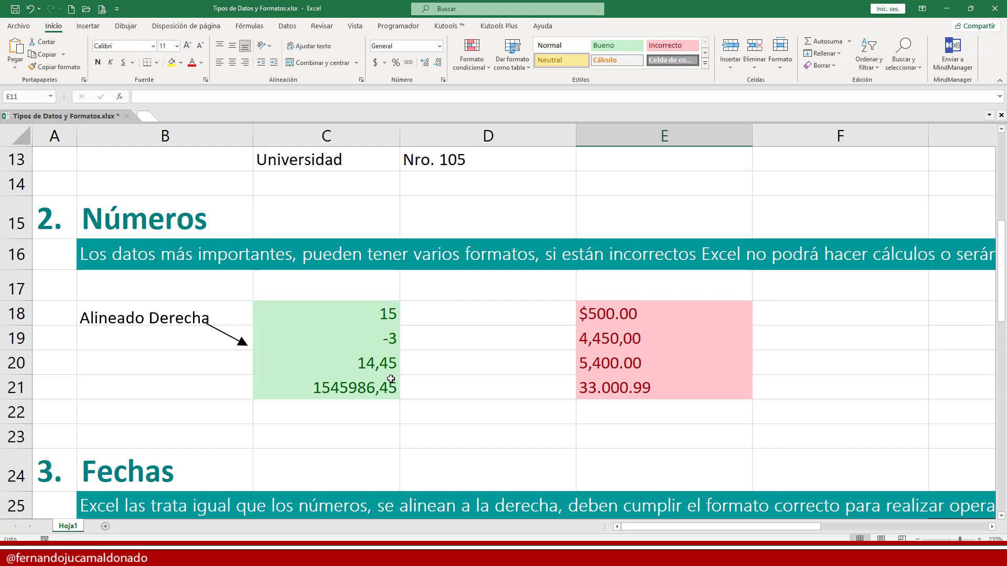
Step: Clear the numbers in the green range C18:C21 of the Números section
drag(353, 310, 352, 389)
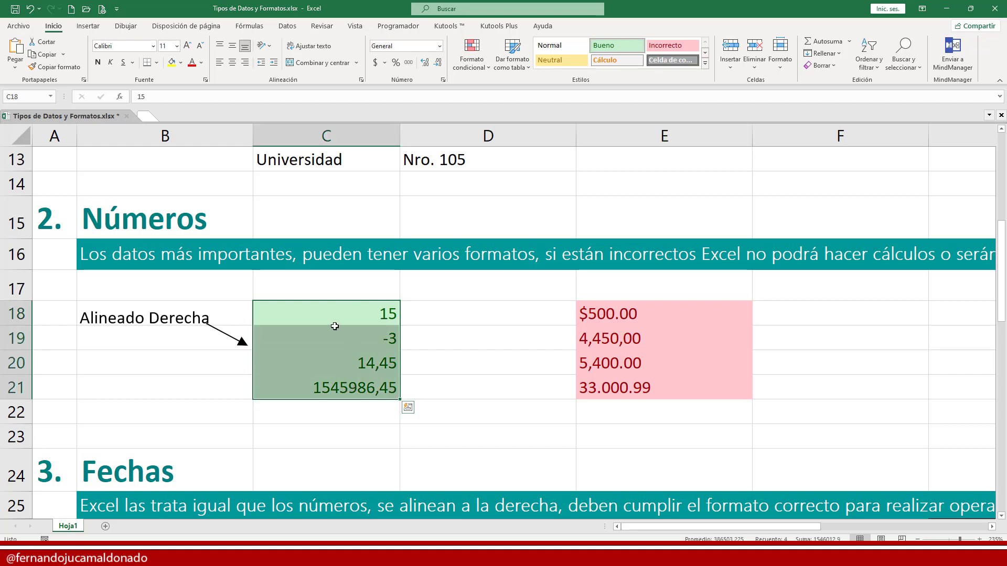
key(Delete)
key(Up)
key(Down)
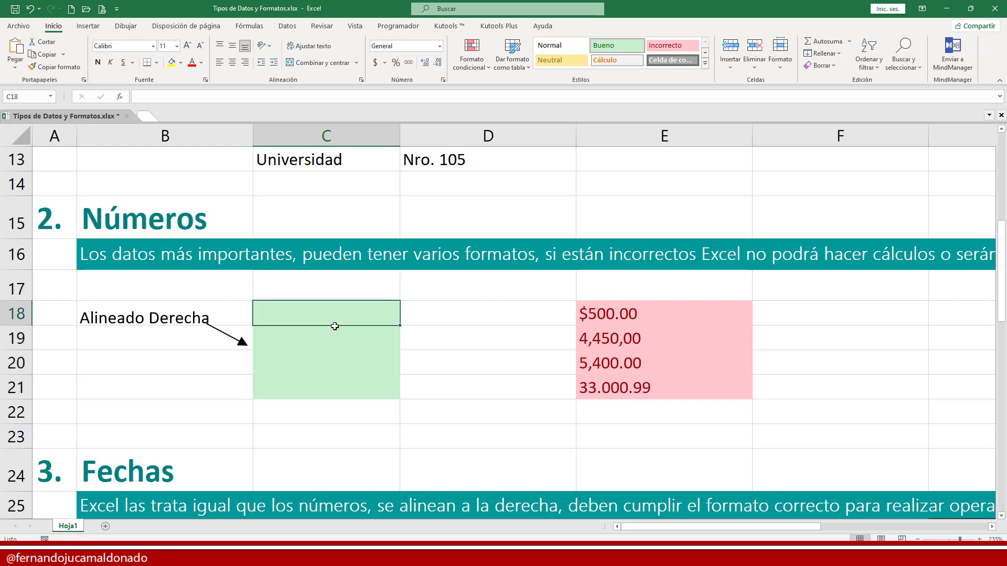
Step: Enter 10, -3, 1,05 and 10500015 in cells C18 to C21
text(10)
key(Return)
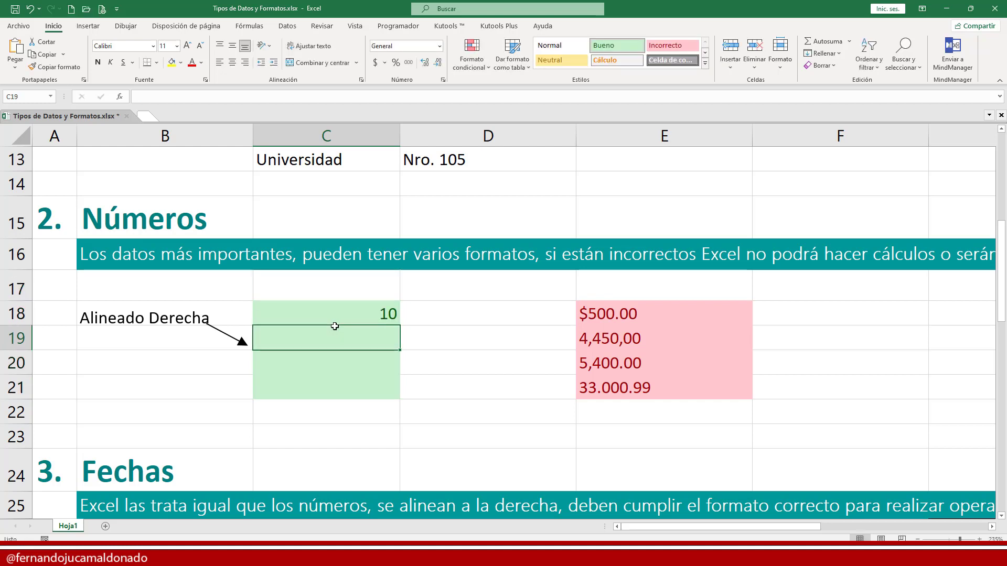
text(-3)
key(Return)
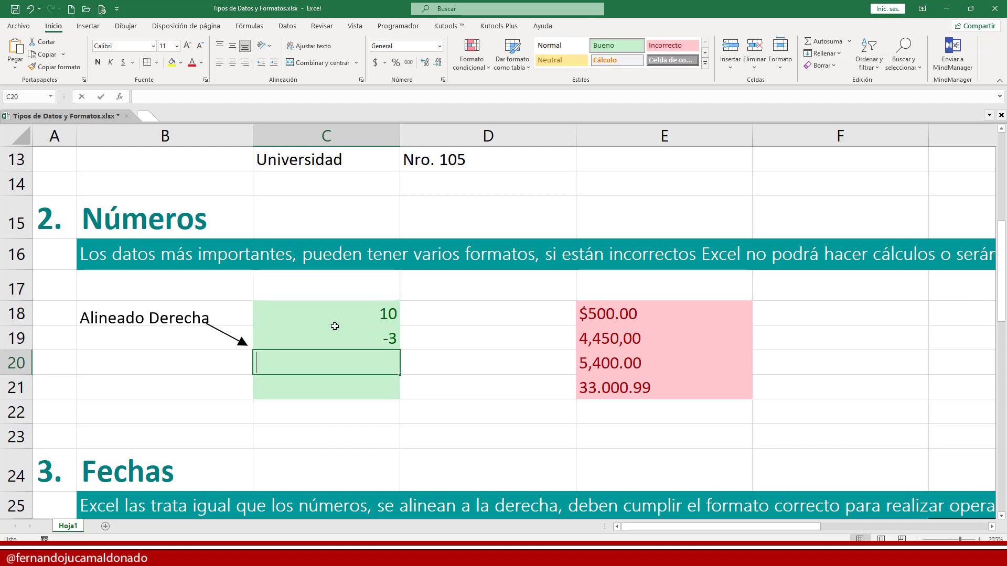
text(1,05)
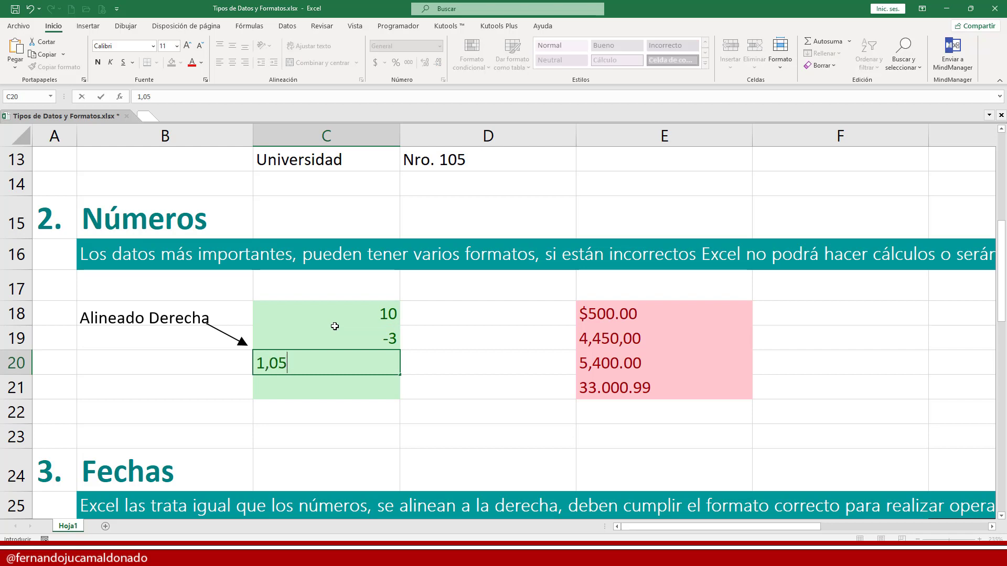
key(Return)
text(1)
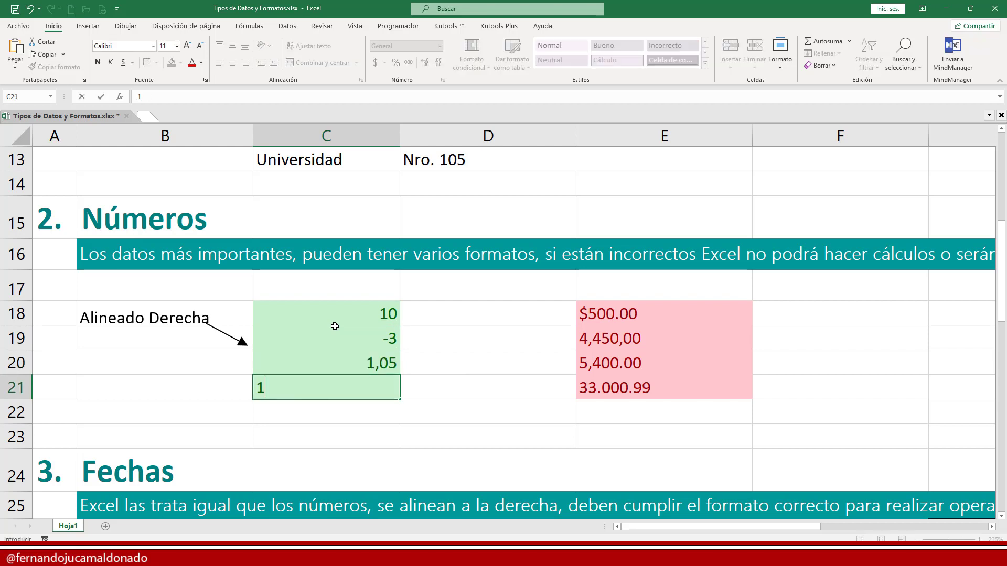
text(0500015)
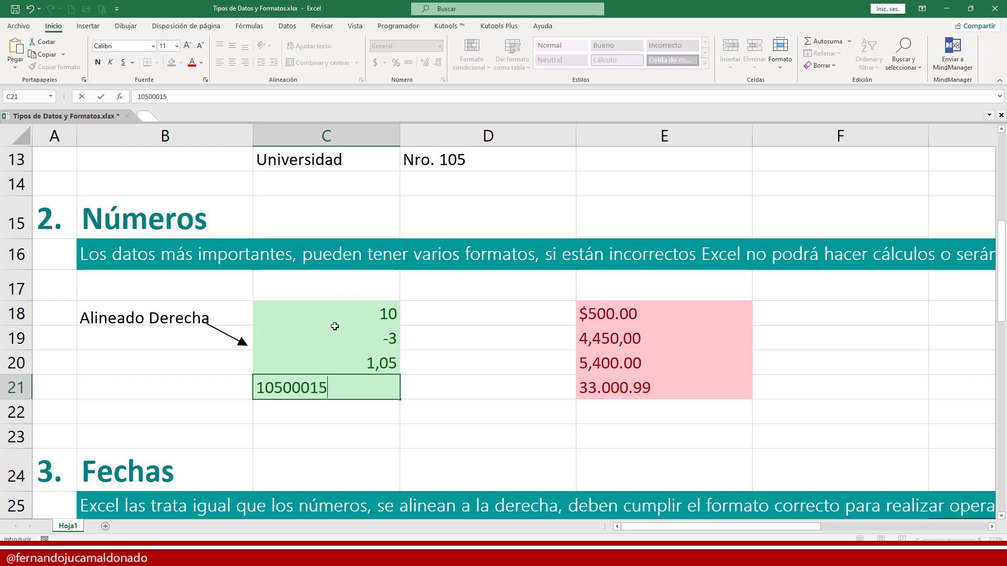
key(Return)
Step: Try left and centre alignment on the numbers in C18:C21, and finish with right alignment
drag(352, 312, 367, 385)
click(383, 410)
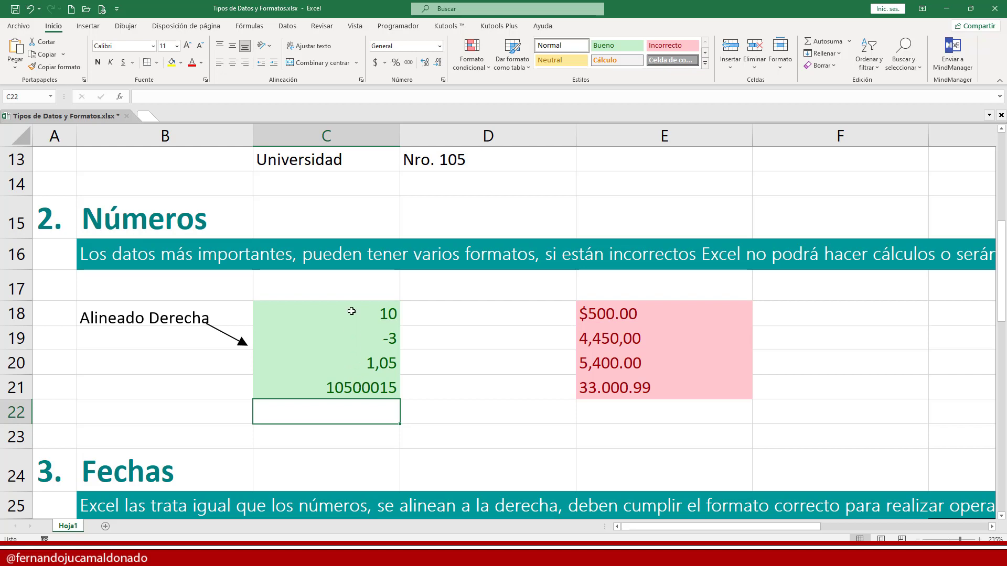
drag(348, 313, 349, 382)
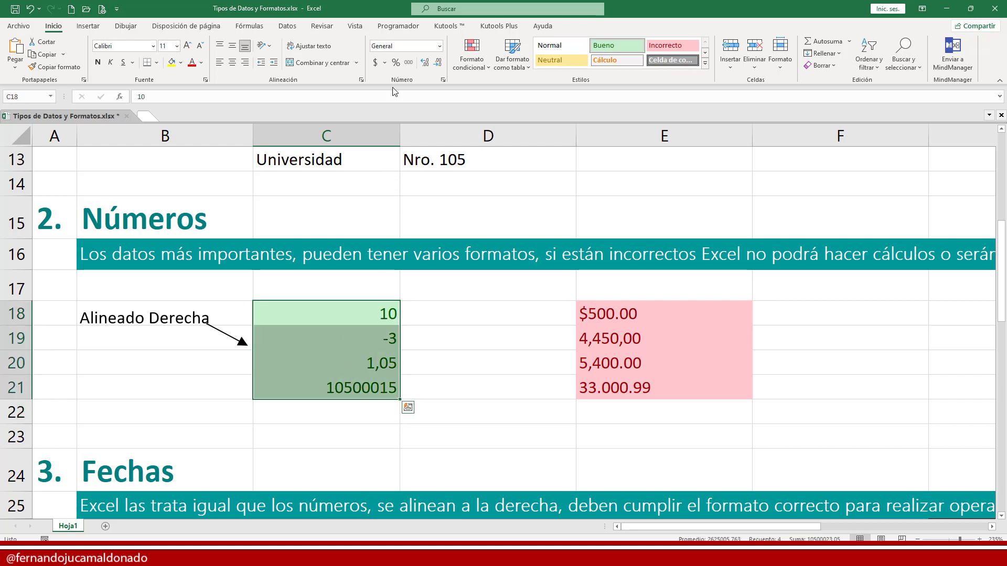
click(220, 63)
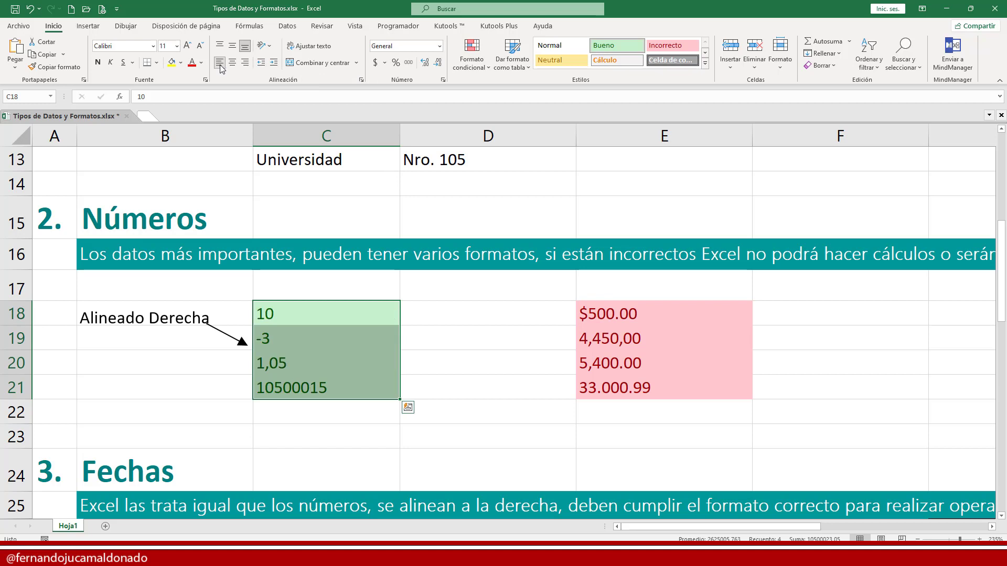
click(232, 63)
click(246, 64)
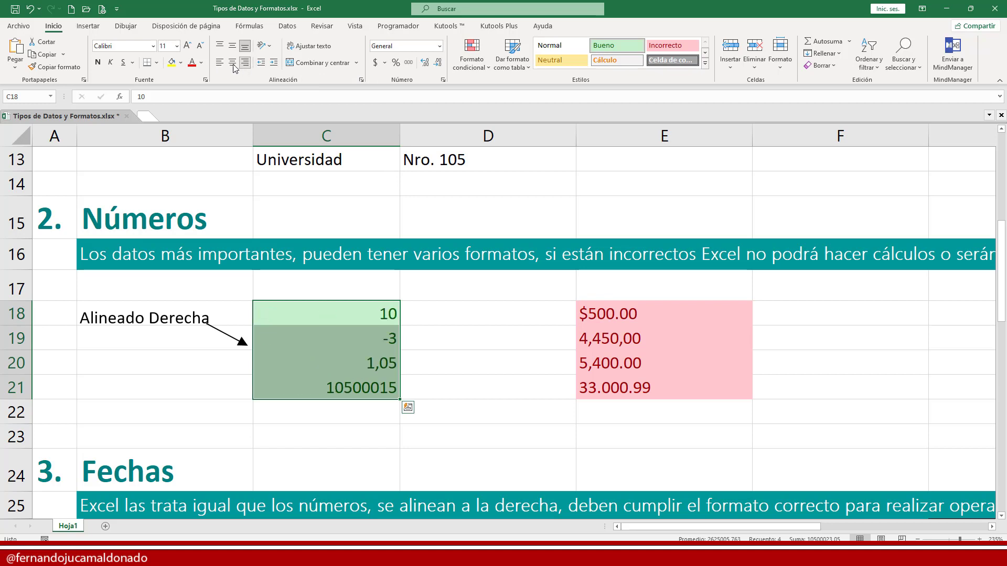
click(232, 63)
click(220, 63)
click(245, 64)
click(295, 313)
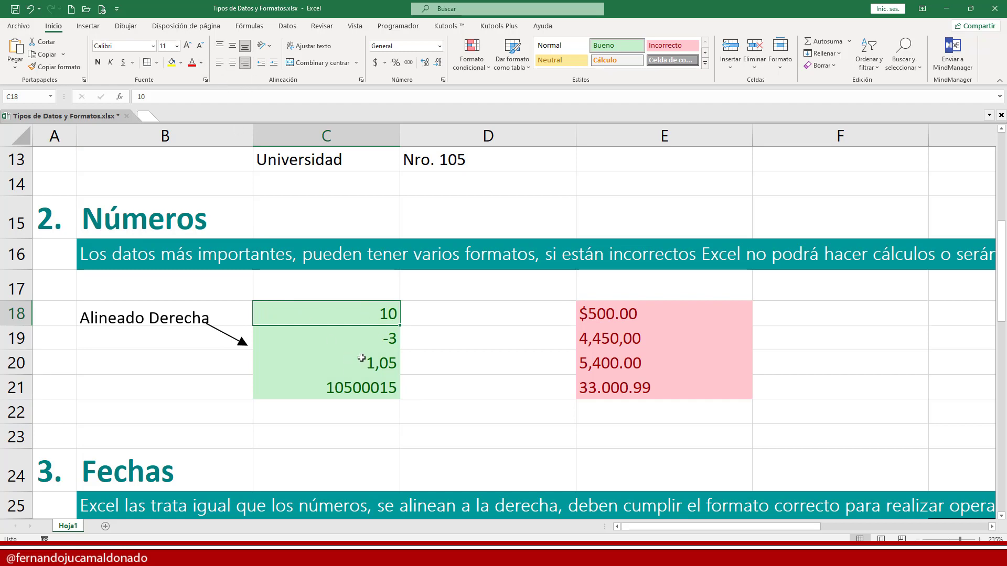
Step: Sum C18:C21 in cell C22 with the Suma function of Autosuma
scroll(372, 314, up, 2)
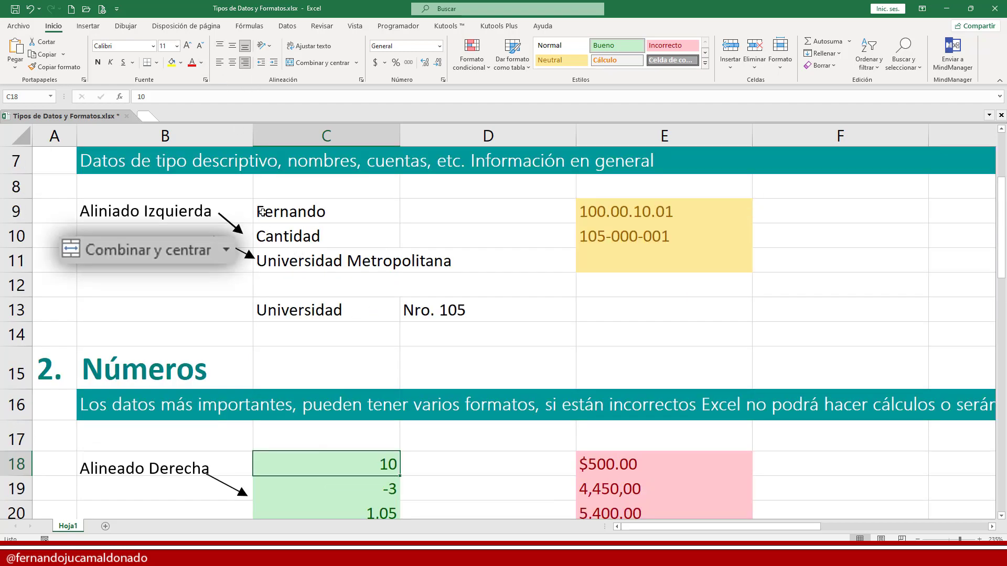
scroll(266, 287, down, 2)
scroll(266, 287, down, 2)
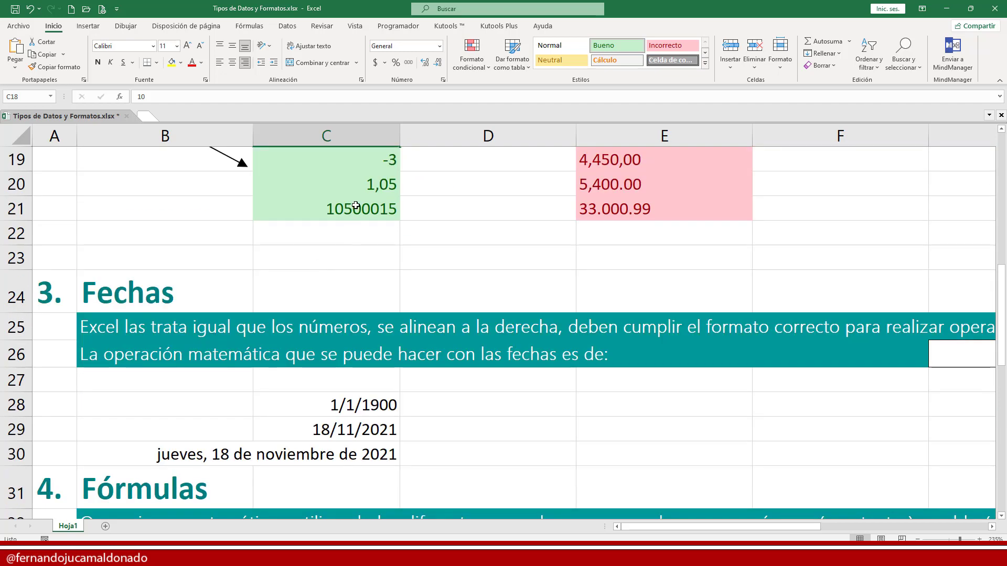
scroll(357, 207, up, 1)
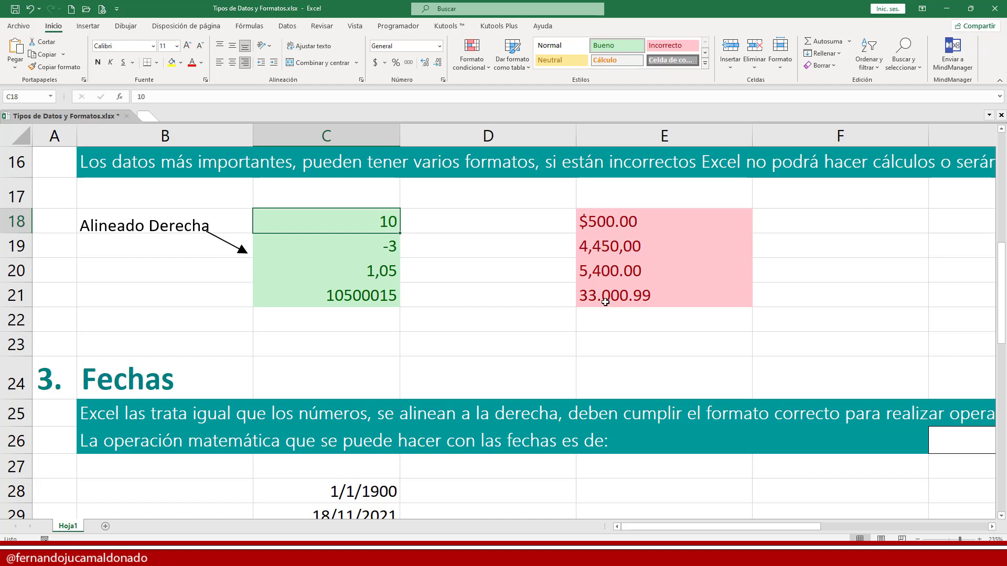
click(359, 319)
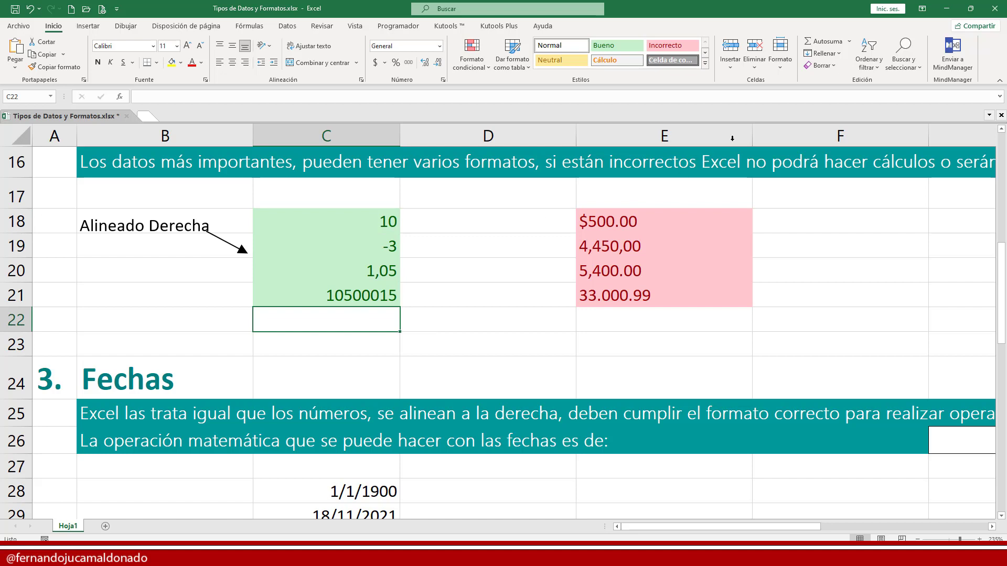
click(849, 41)
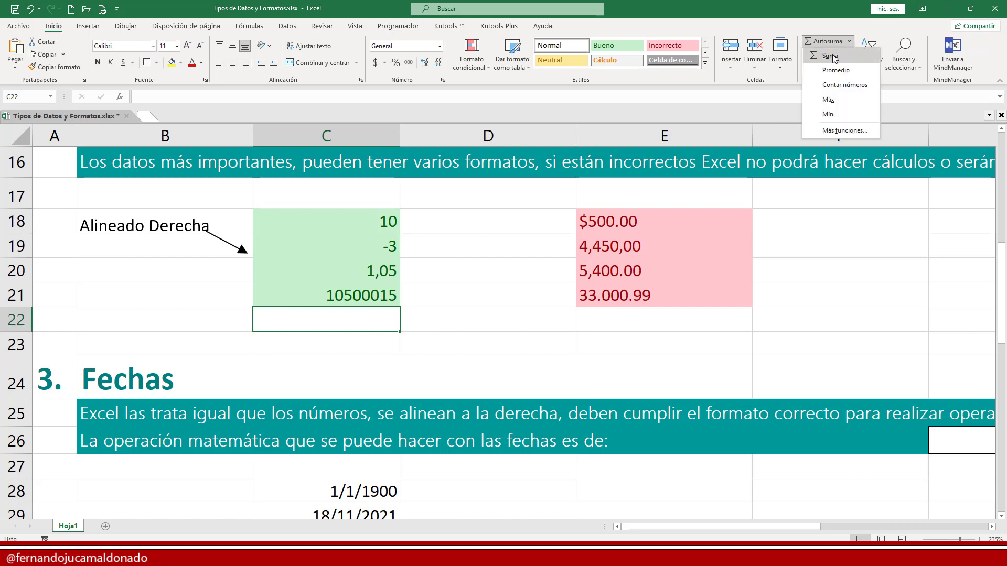
click(832, 54)
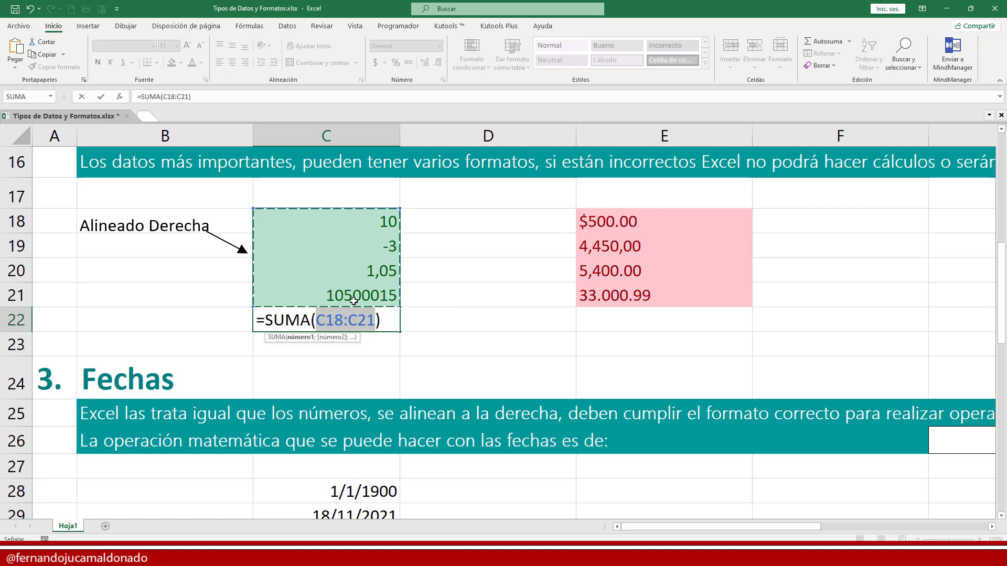
key(Return)
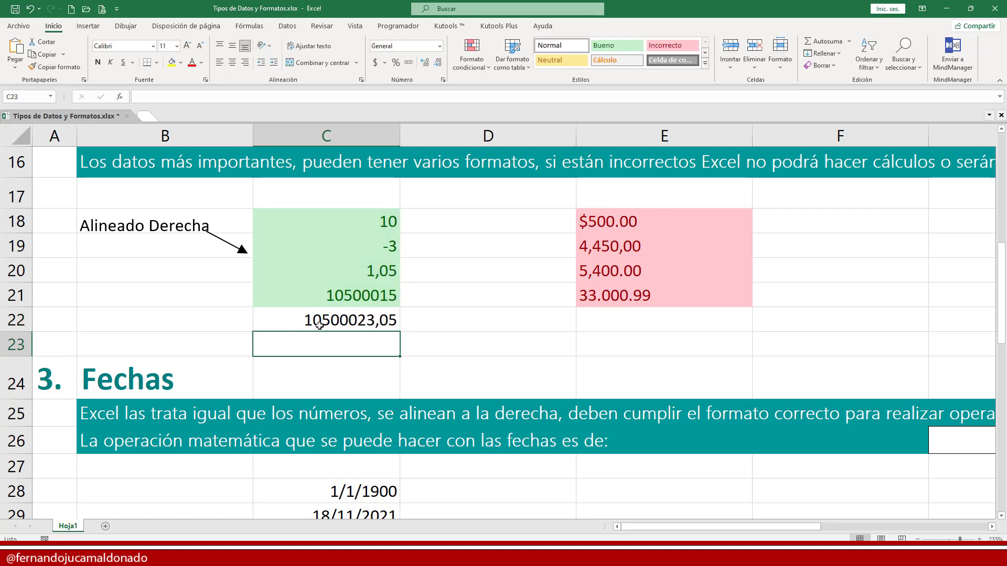
Step: Try to sum the red entries E18:E21 in cell E22 with Autosuma, and delete the formula
click(584, 322)
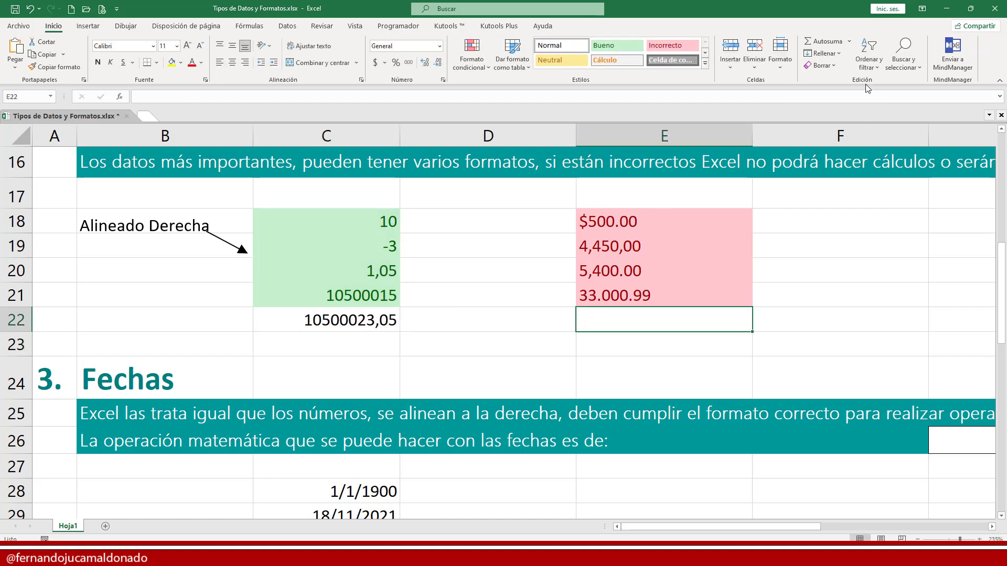
click(824, 40)
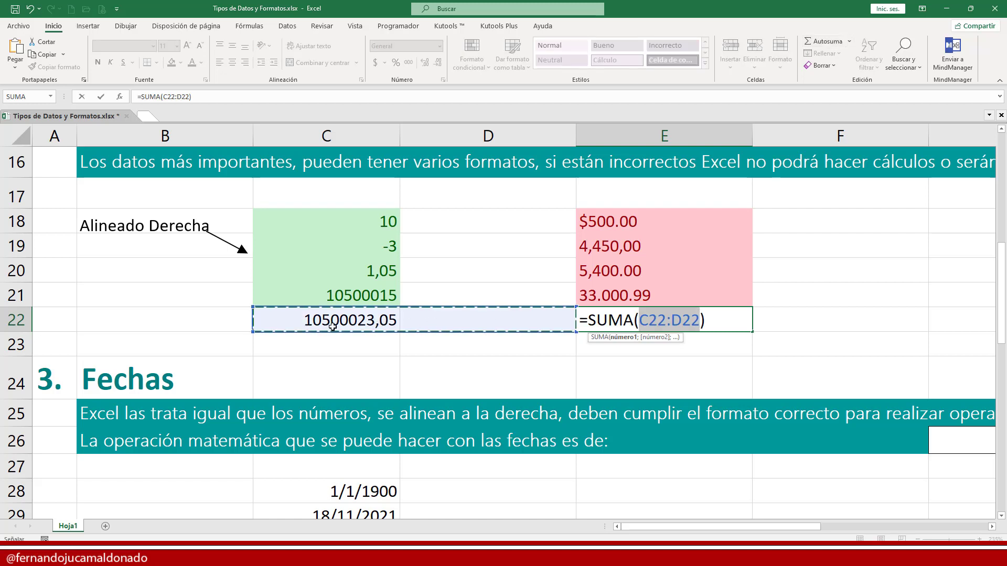
click(634, 221)
drag(634, 221, 664, 302)
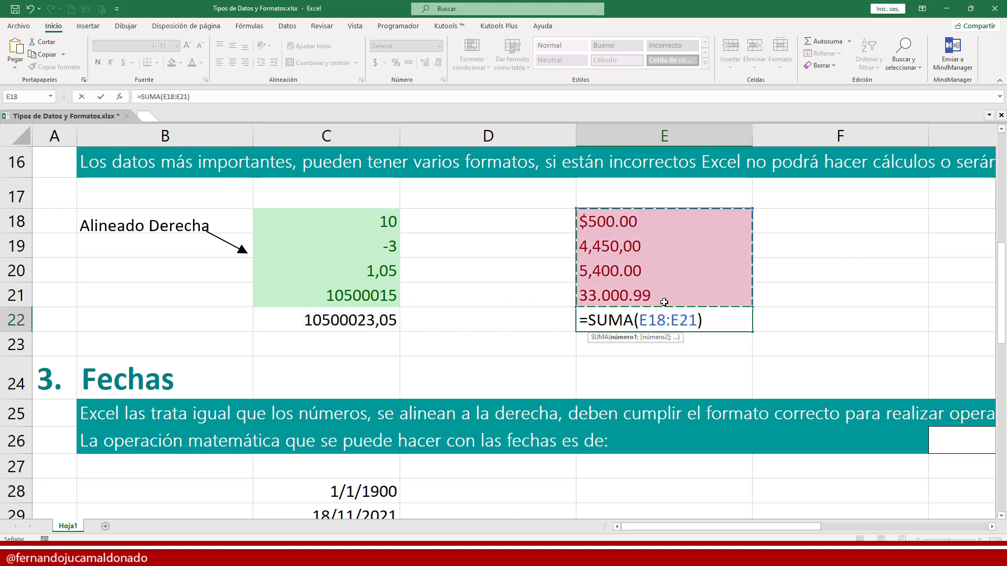
key(Return)
click(684, 316)
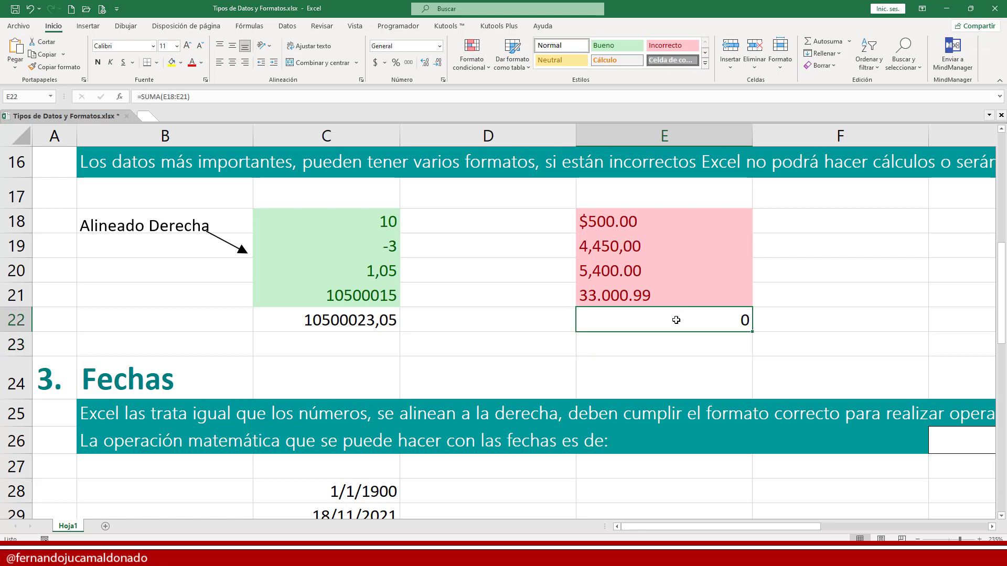
key(Delete)
Step: Apply the accounting format to cell C18, and change it to the Moneda format
click(376, 220)
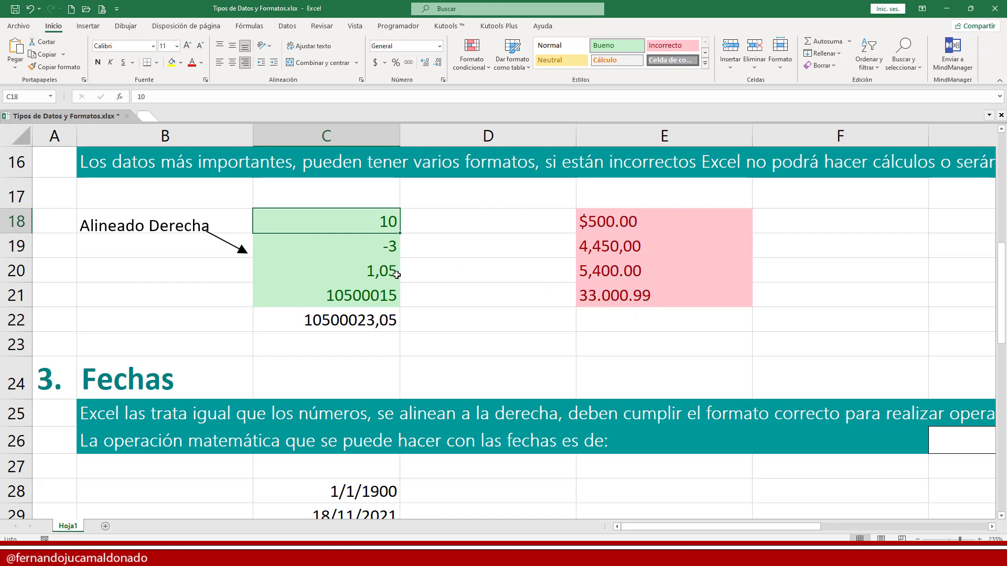
click(384, 69)
click(385, 69)
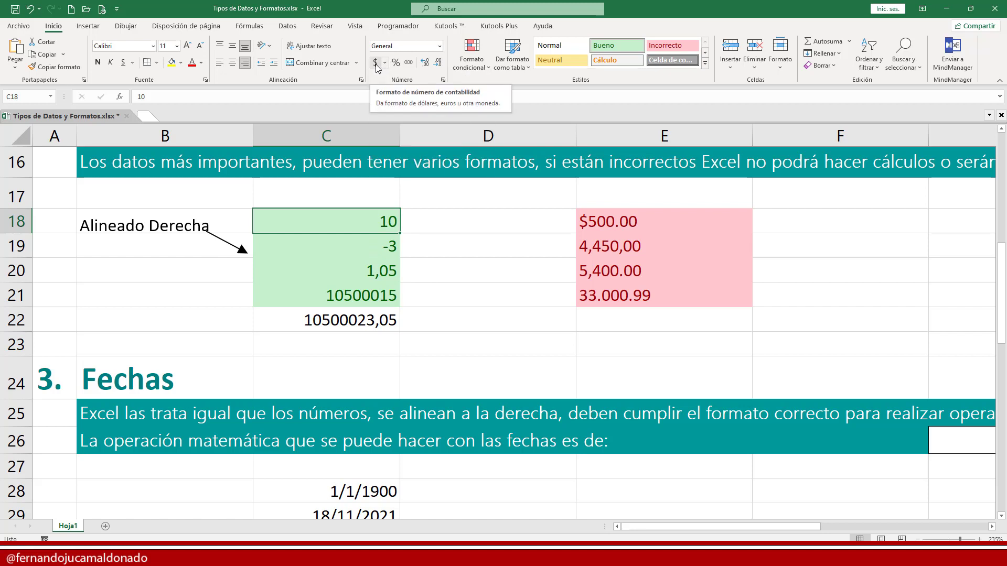
click(376, 64)
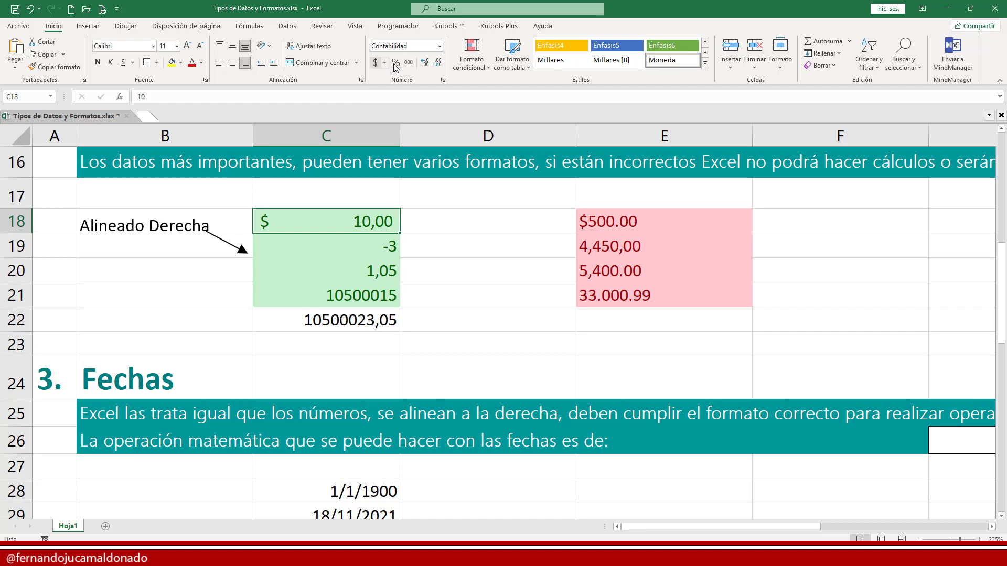
click(440, 47)
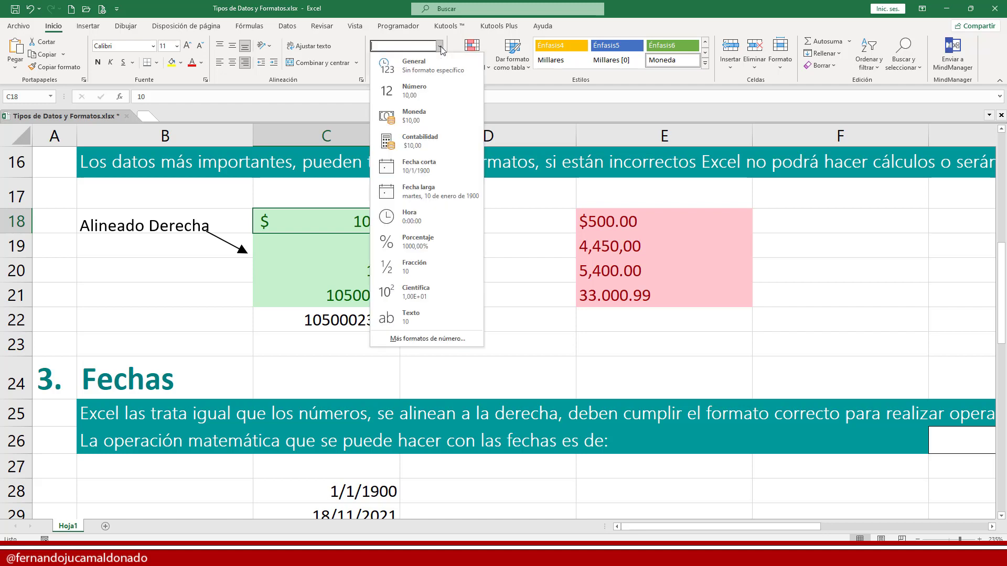
click(441, 114)
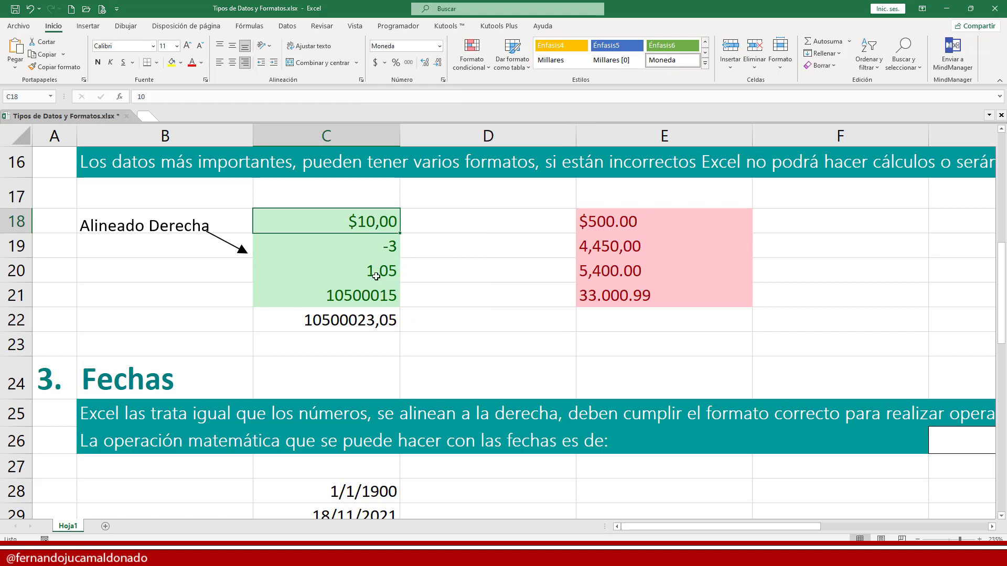
Step: Apply the thousands-separator style to the total in C22, and switch it to the Número format
click(372, 322)
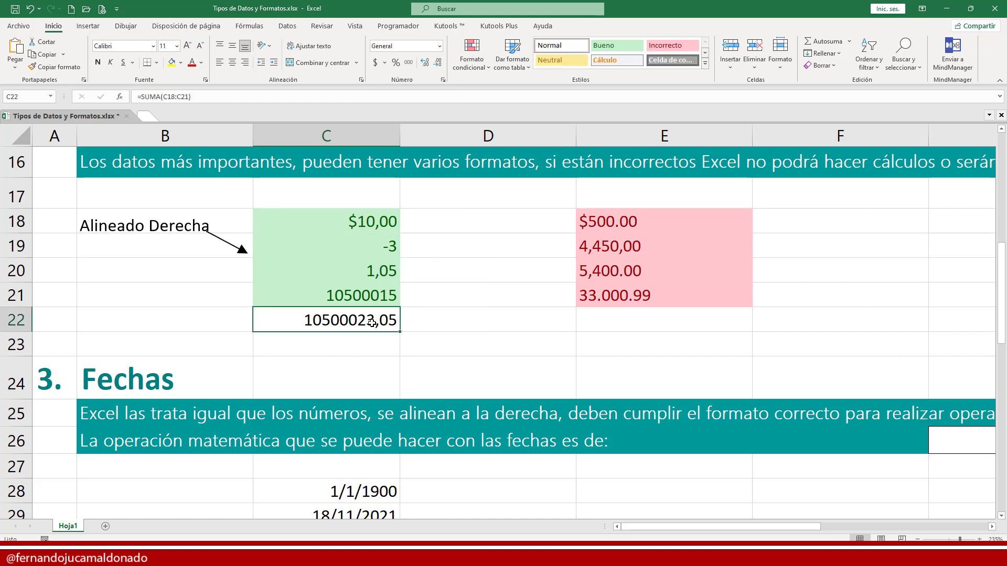
click(409, 63)
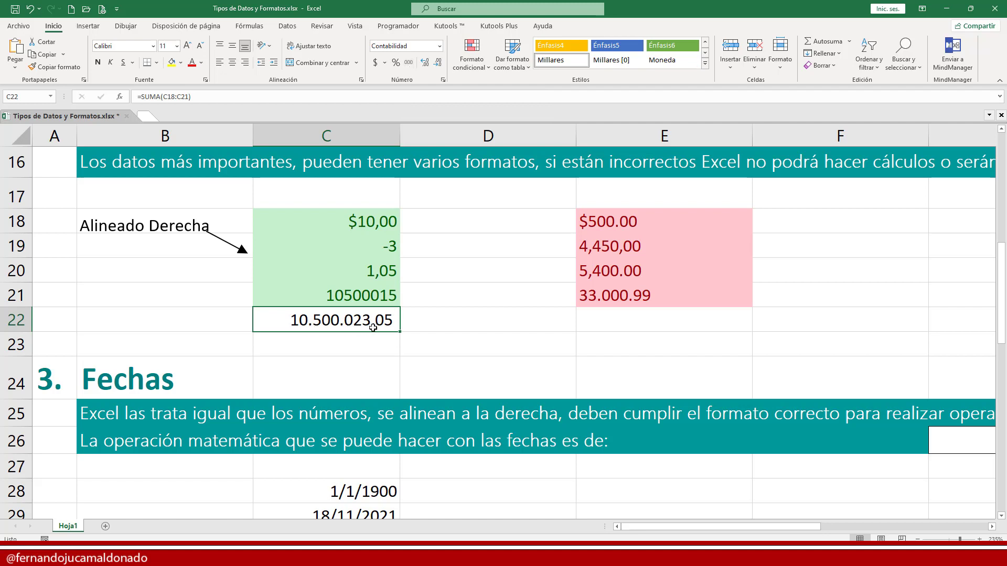
click(439, 46)
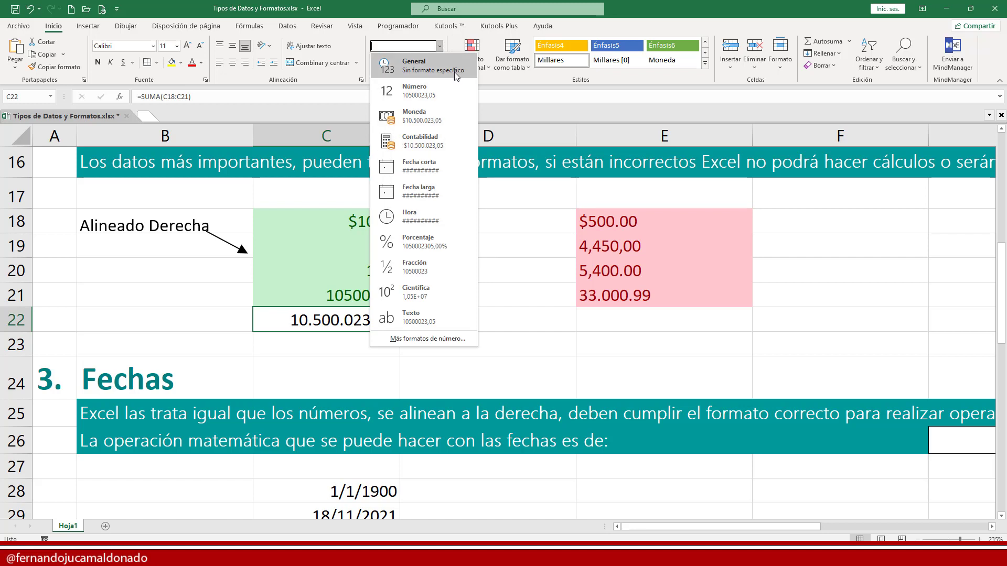
click(446, 95)
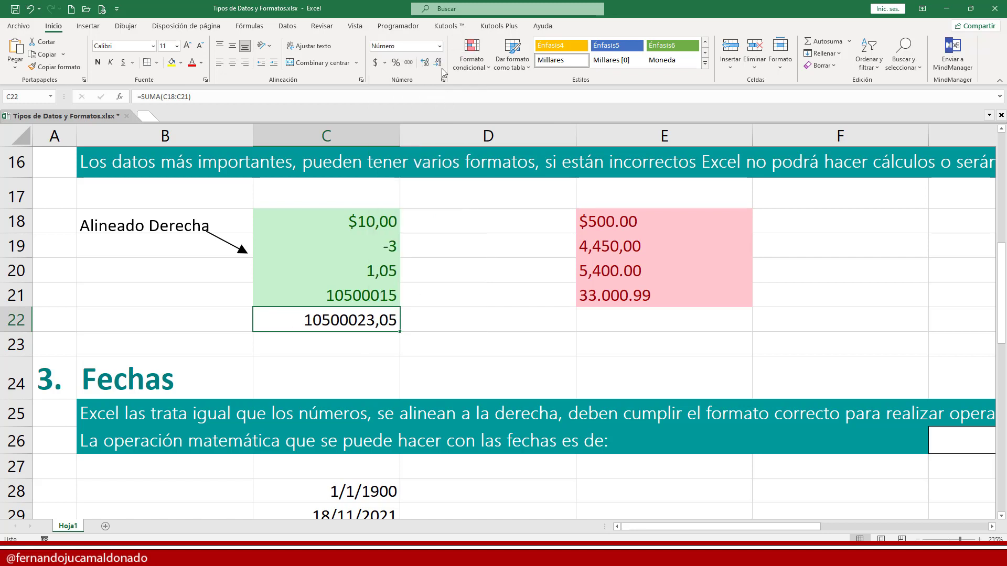
Step: Examine the number format categories for C22 in Formato de celdas, including Moneda, Contabilidad, Porcentaje, General and Personalizada, without applying any
click(440, 46)
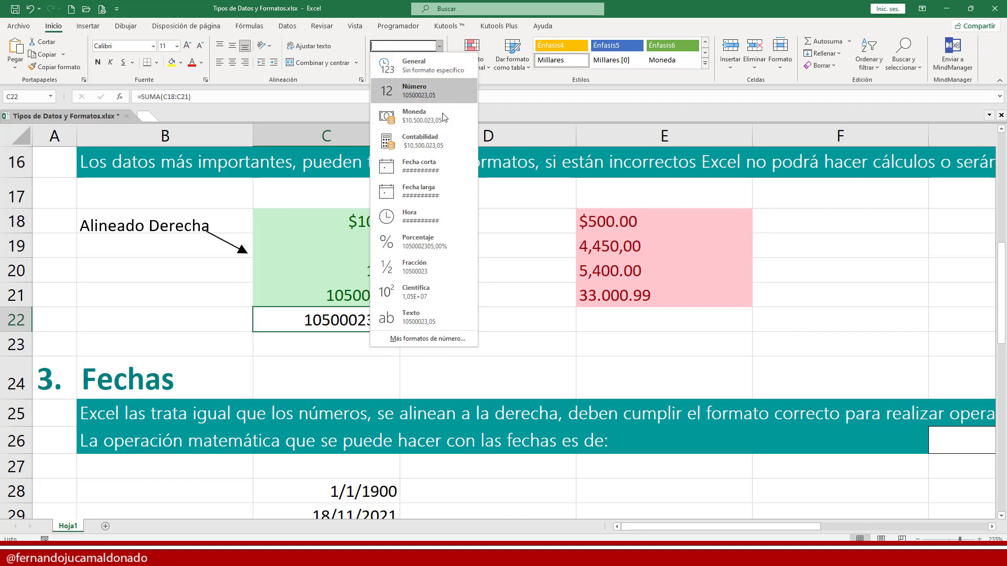
click(445, 340)
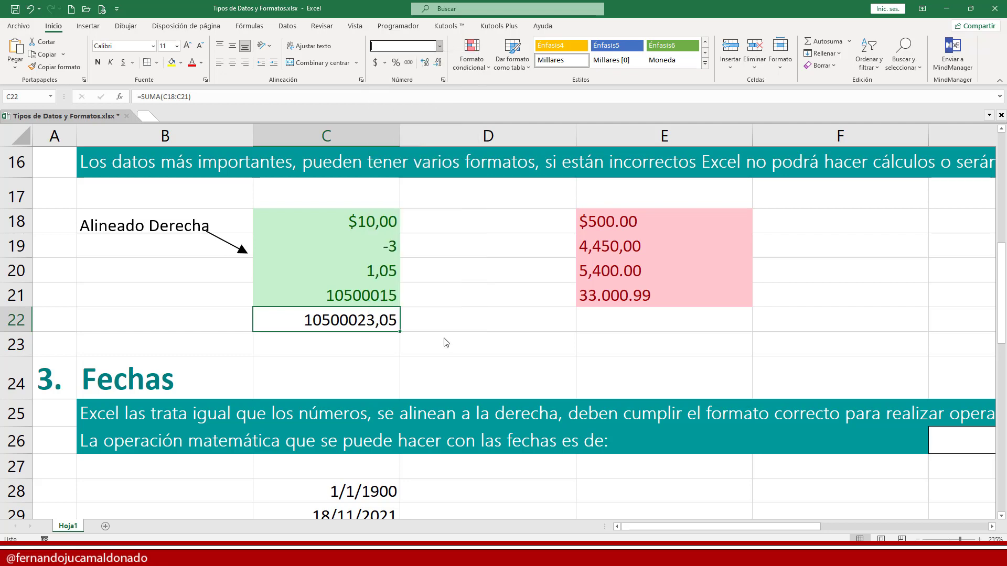
drag(726, 16, 448, 150)
click(405, 205)
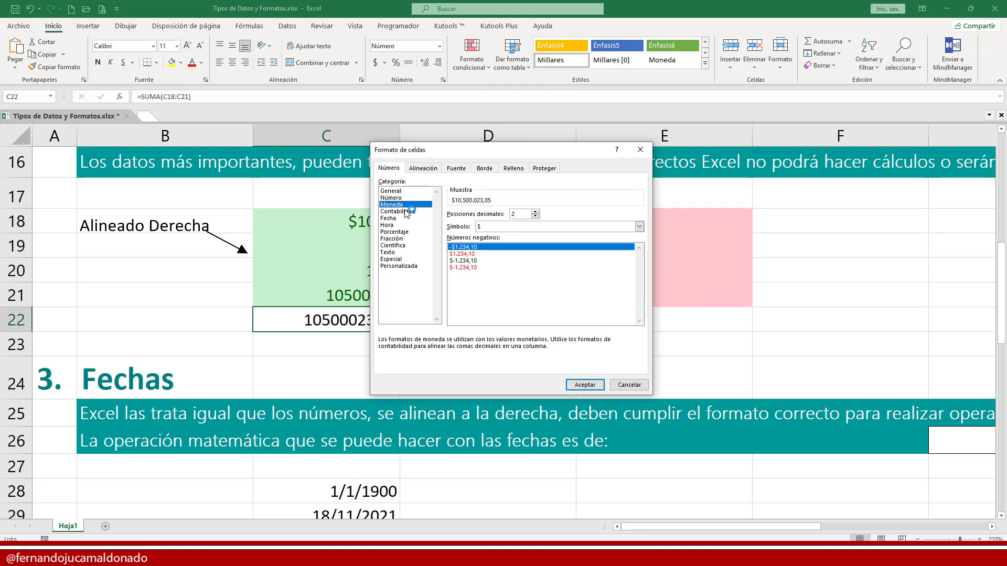
click(407, 212)
click(405, 232)
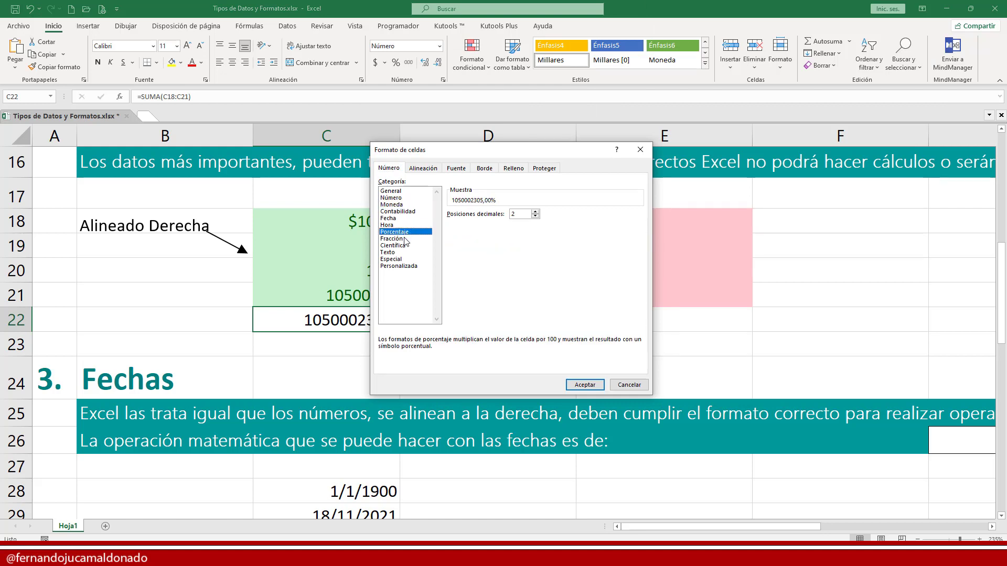
click(401, 192)
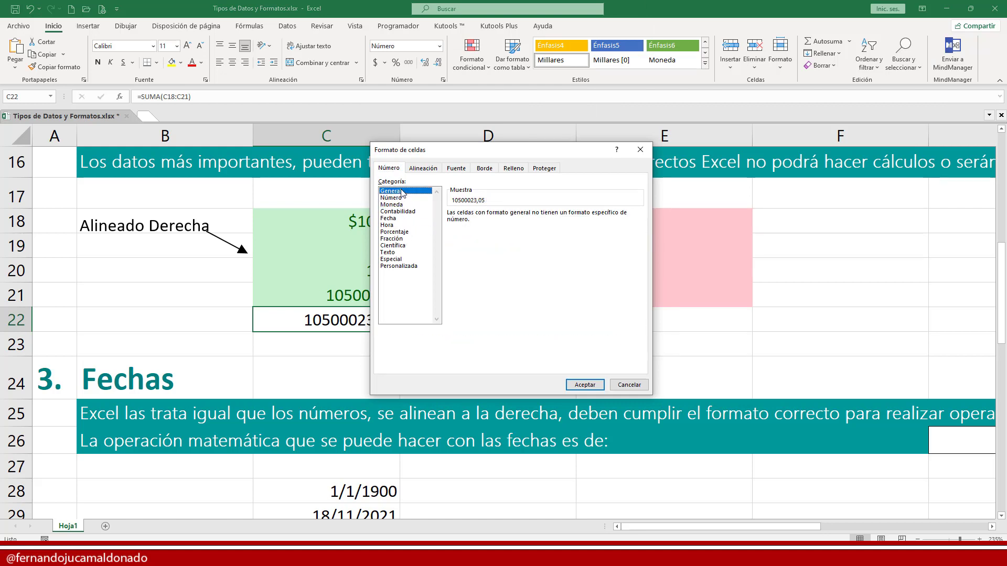
click(418, 267)
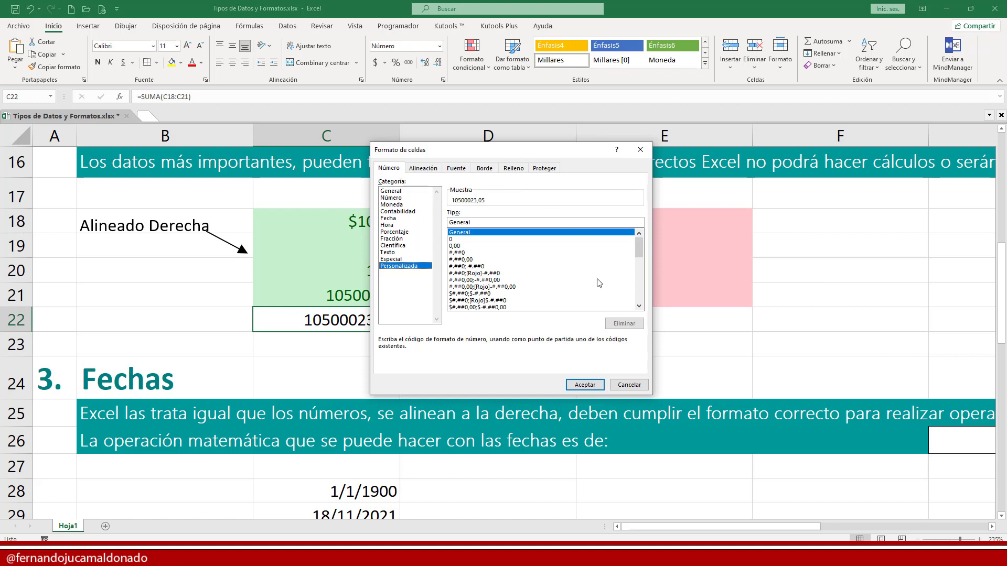
click(623, 385)
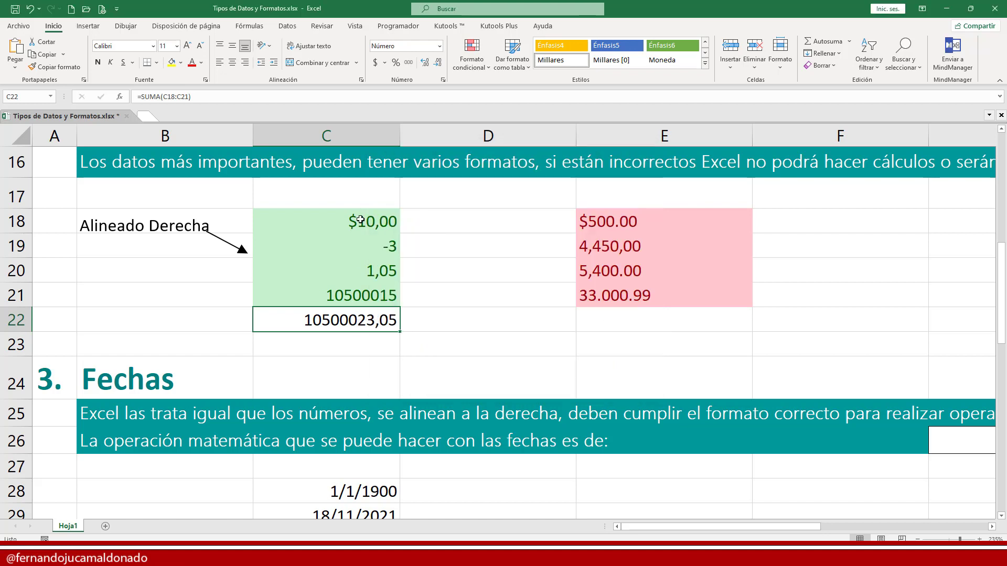
Step: Apply the thousands-separator style to the total in C22, and enter 0,5 in C23 with the percentage format
click(408, 62)
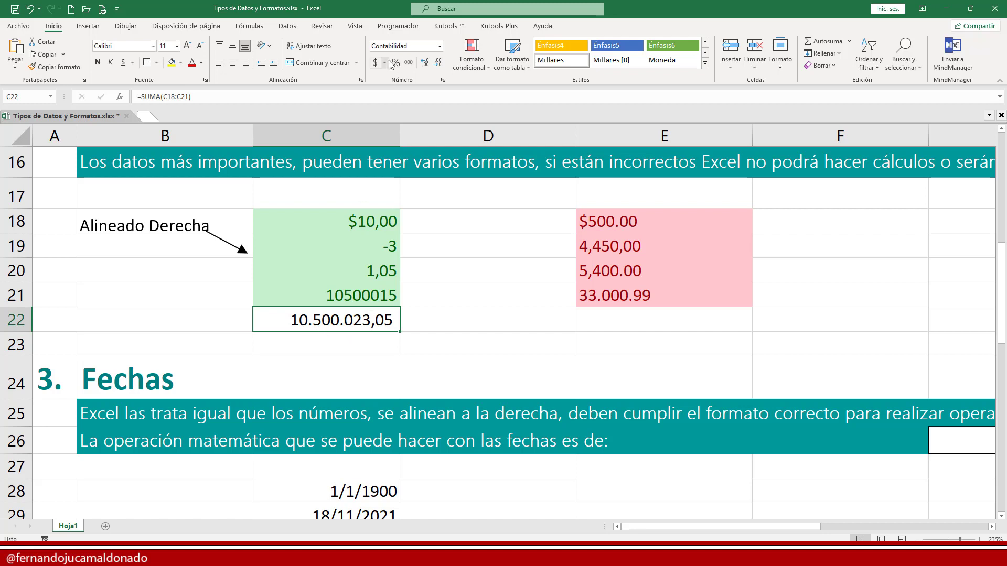
click(371, 341)
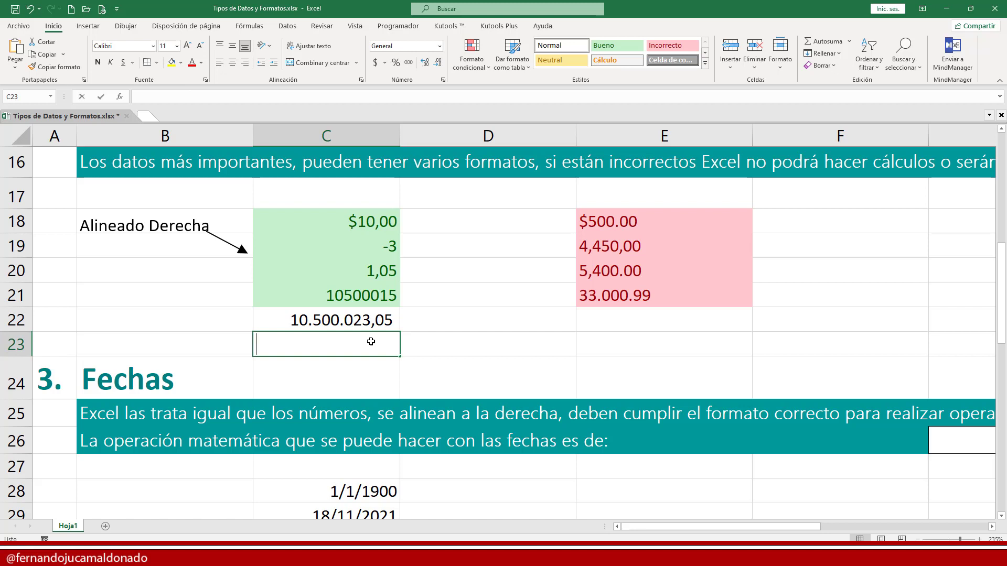
text(,5)
key(Return)
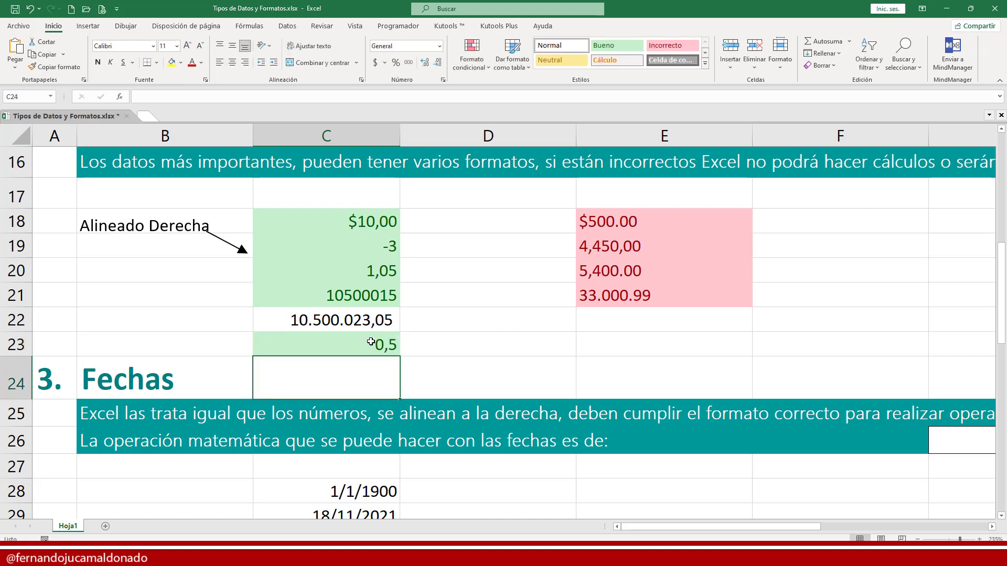
click(371, 342)
click(396, 63)
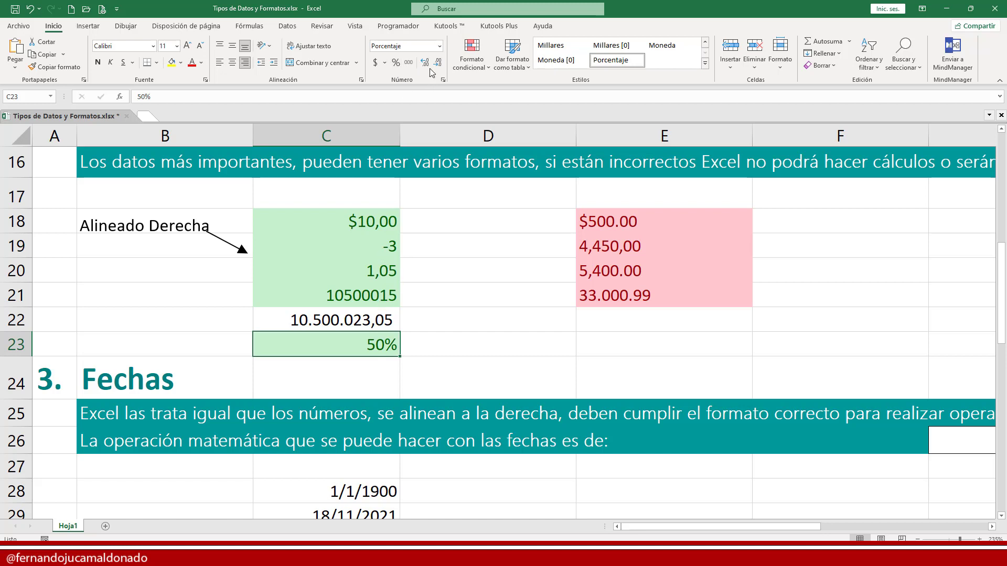
Step: Increase the decimals shown in C20 by two places, and reduce them again by two places
click(361, 281)
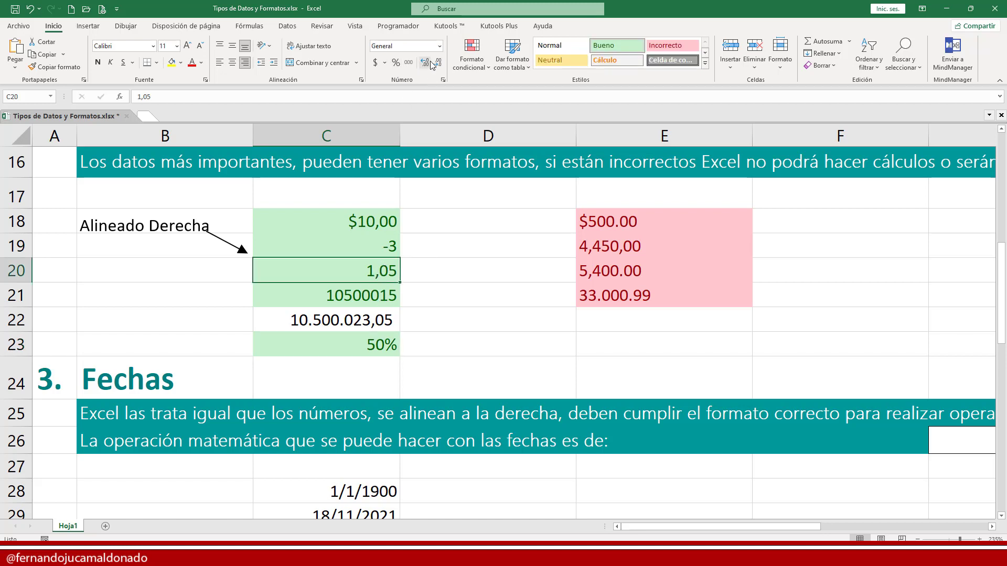
click(427, 61)
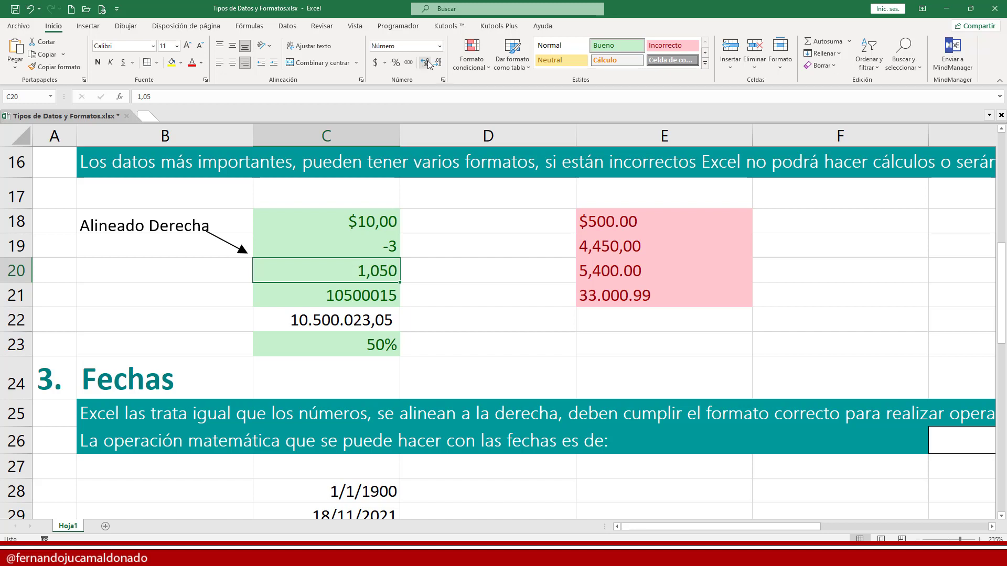
click(427, 62)
click(438, 63)
click(438, 63)
drag(612, 223, 611, 290)
click(614, 335)
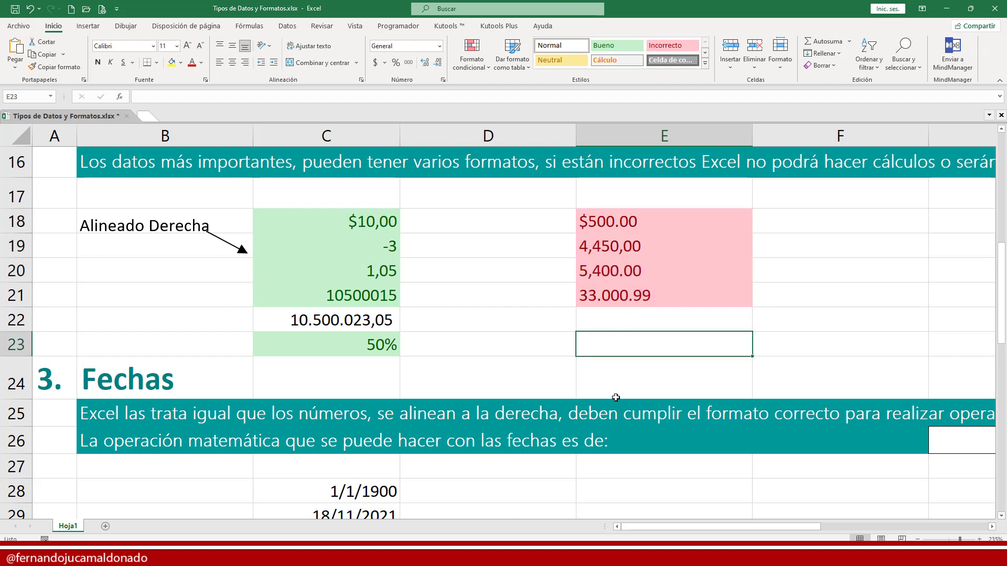
key(ctrl+n)
click(294, 555)
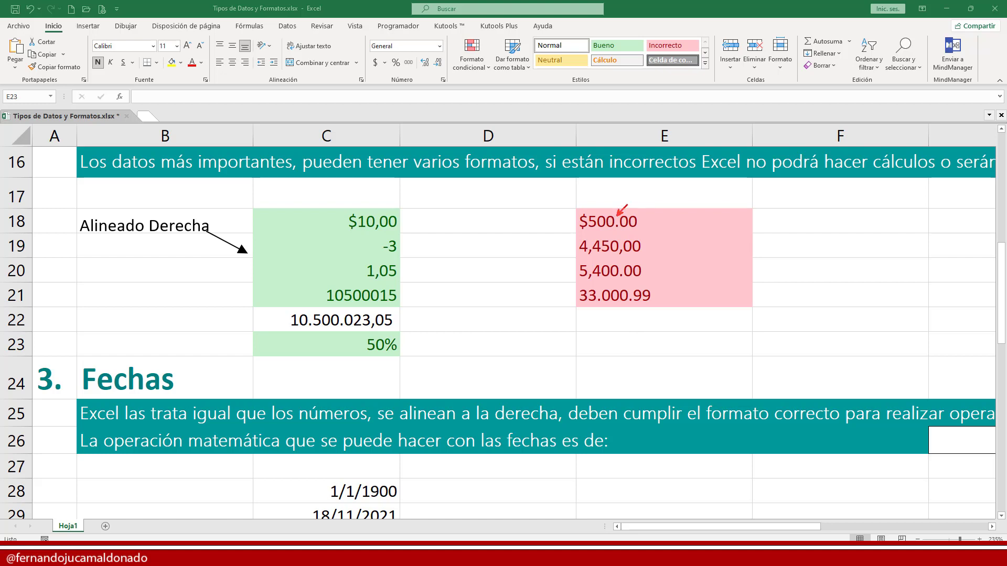
drag(638, 186, 640, 182)
drag(586, 255, 547, 272)
drag(622, 256, 676, 275)
drag(368, 282, 378, 281)
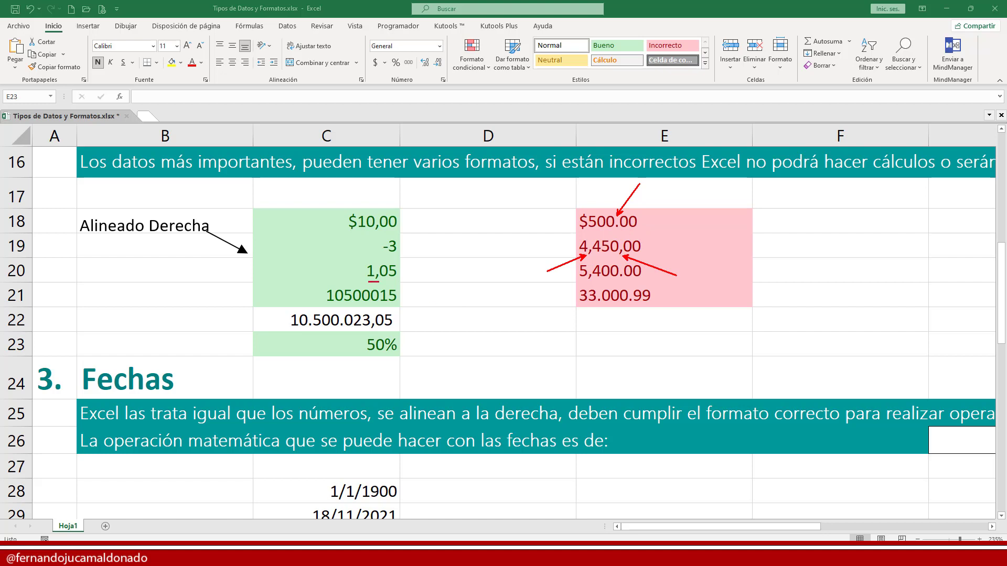
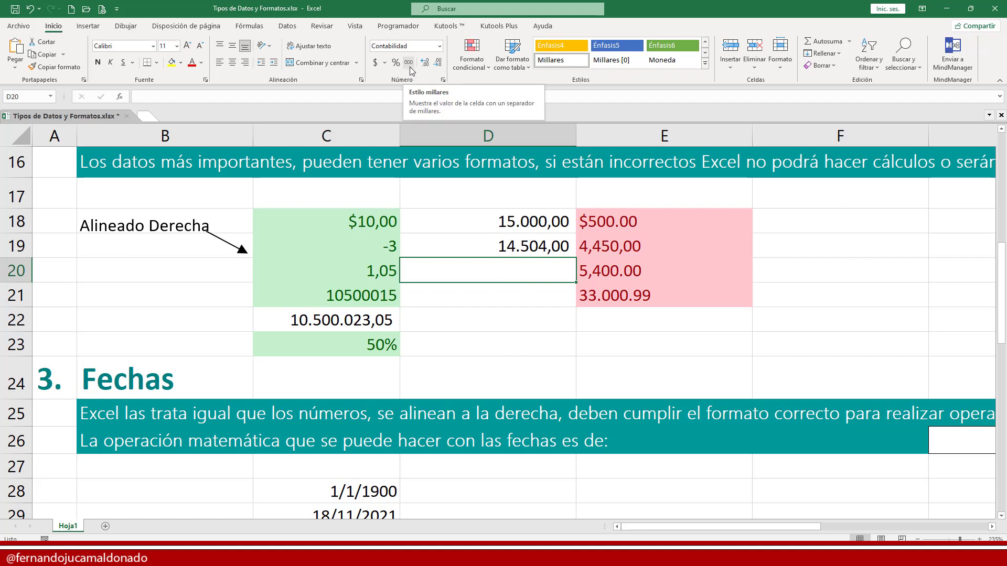
Step: Apply the accounting format with the dollar symbol to cell D20 and enter 150,45 in it
click(375, 65)
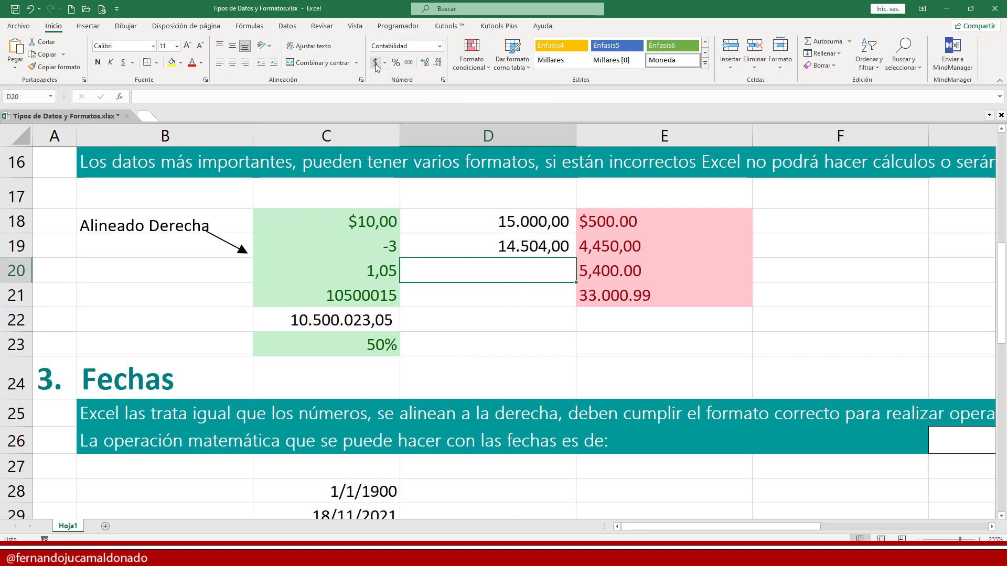
text(150,4)
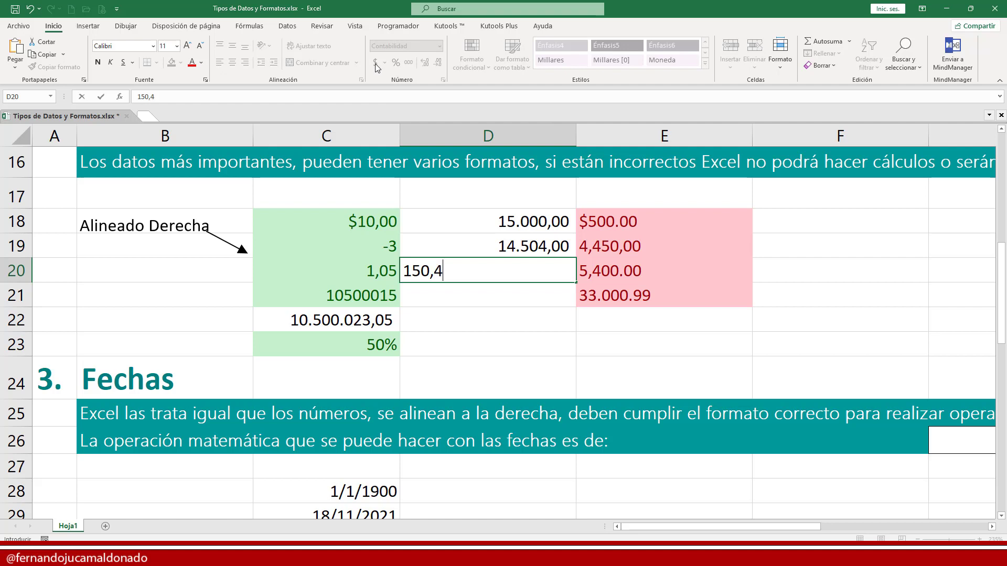
text(5)
key(Return)
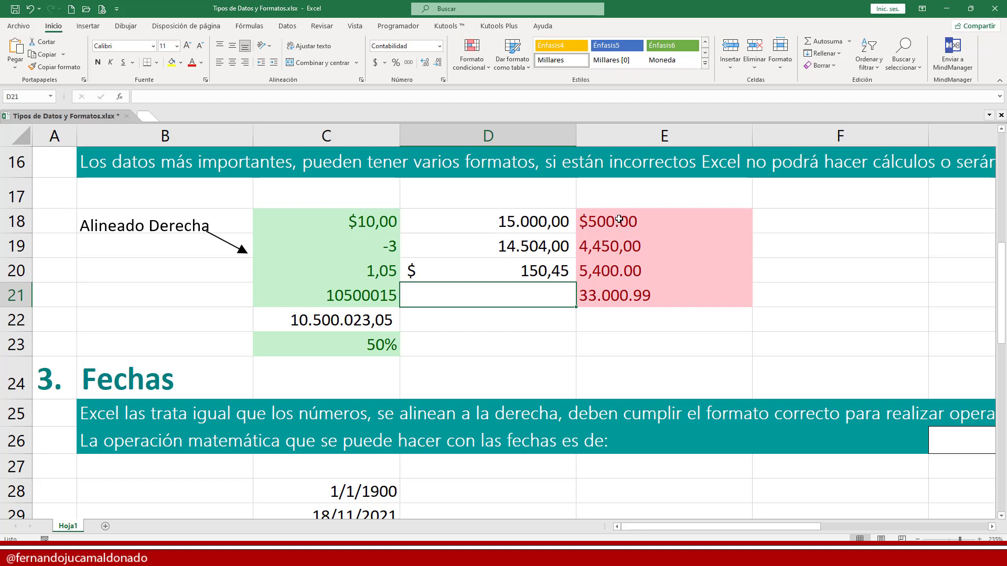
Step: Right-align the red entries in E18:E21
drag(619, 220, 621, 288)
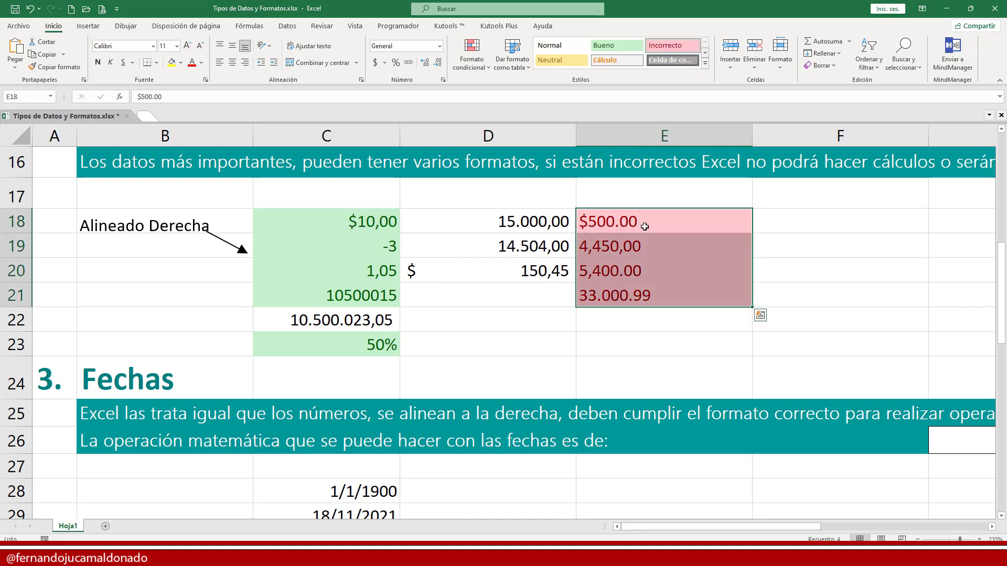
drag(642, 216, 639, 289)
click(250, 67)
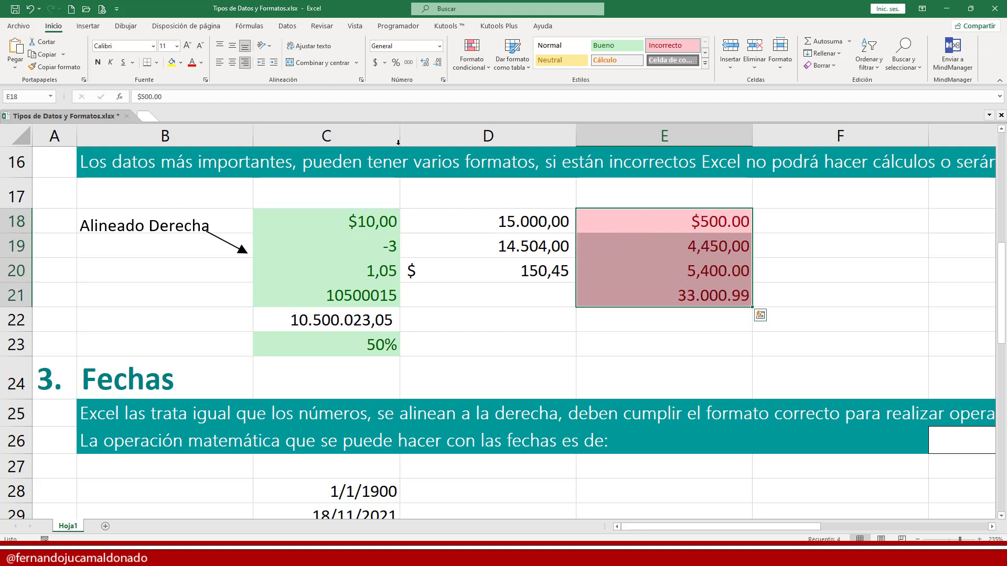
click(804, 216)
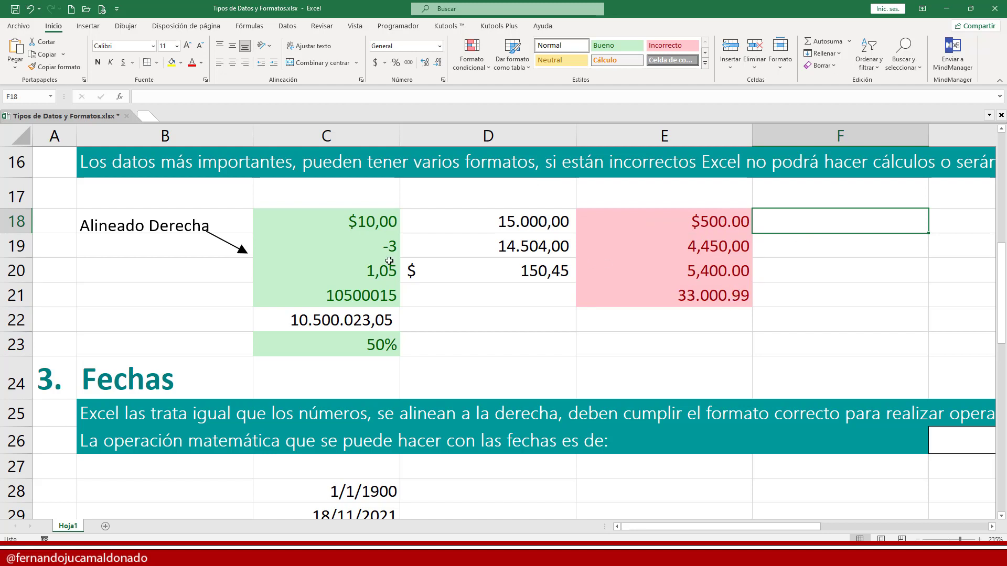
Step: Left-align the green numbers in C18:C21
drag(375, 219, 315, 295)
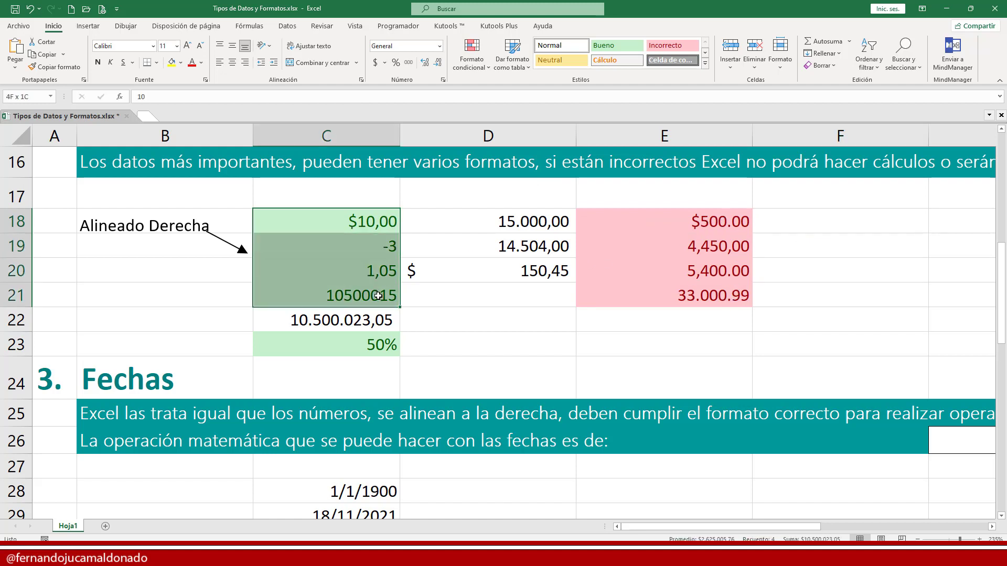
click(220, 63)
click(335, 225)
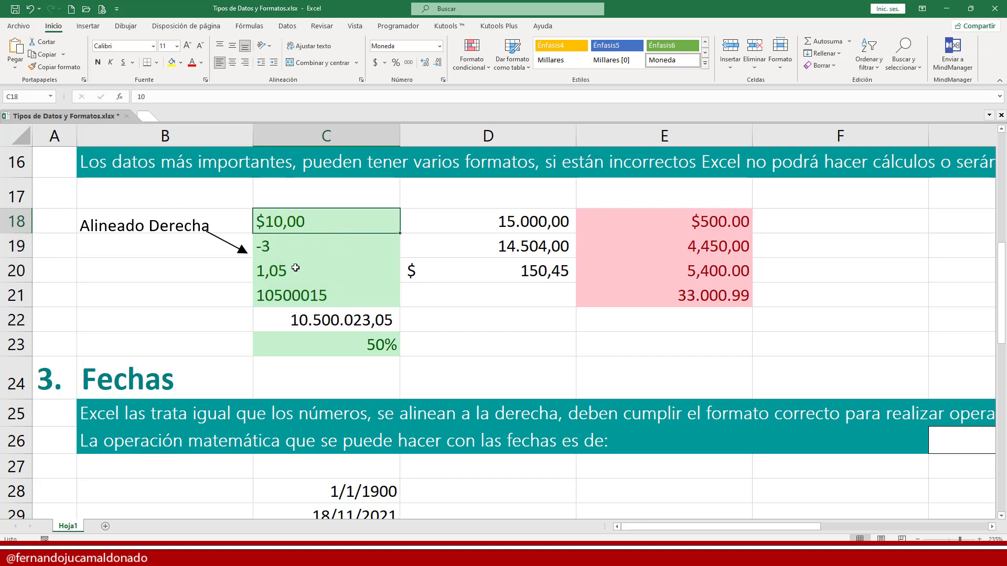
Step: Undo the alignment changes to the green range C18:C21 and the red range E18:E21
key(super)
key(super)
key(ctrl+z)
click(669, 231)
key(ctrl+z)
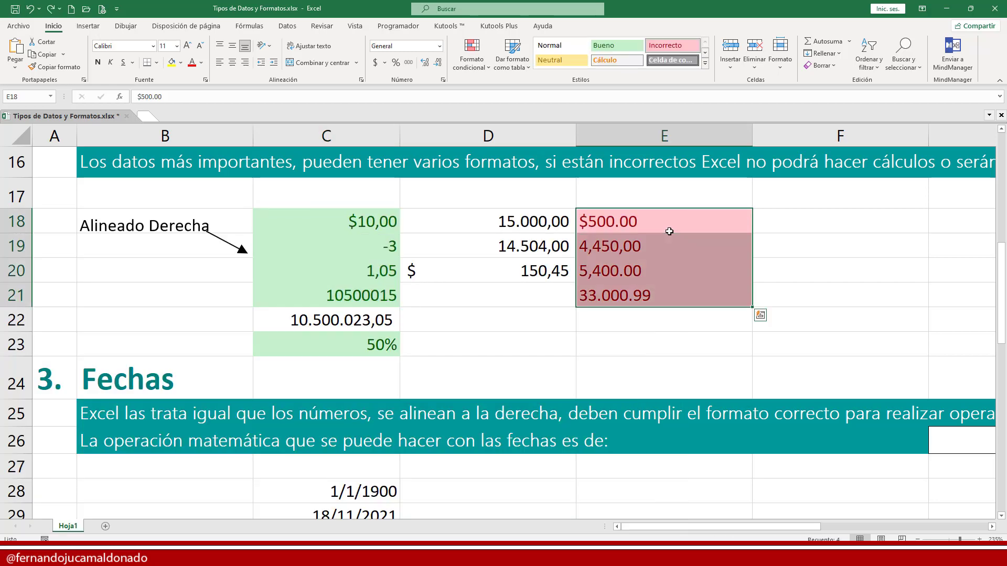
click(642, 343)
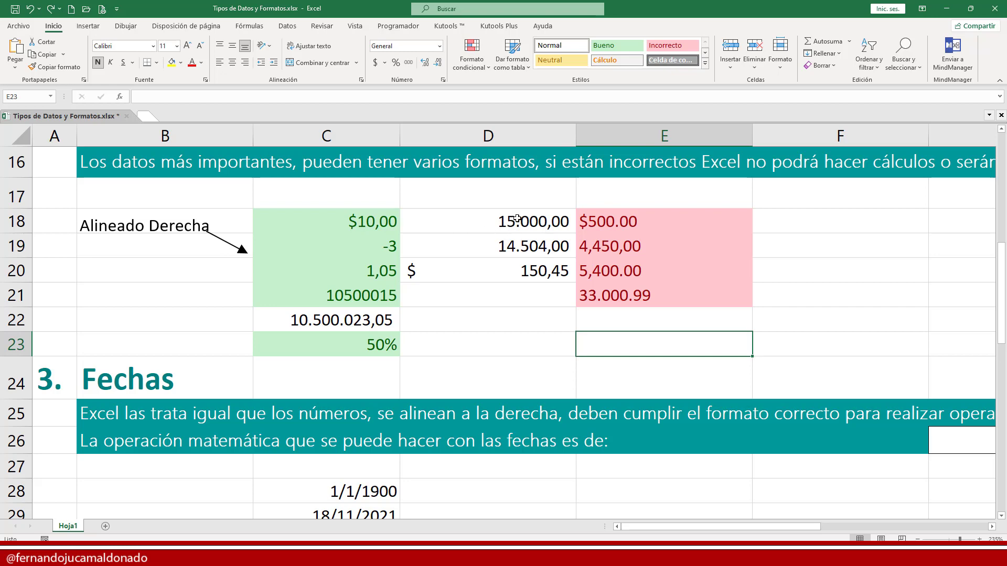
Step: In the Fechas section, enter the date 1/1/1900 in D28 and 18/11/2021 in D29
scroll(517, 219, down, 3)
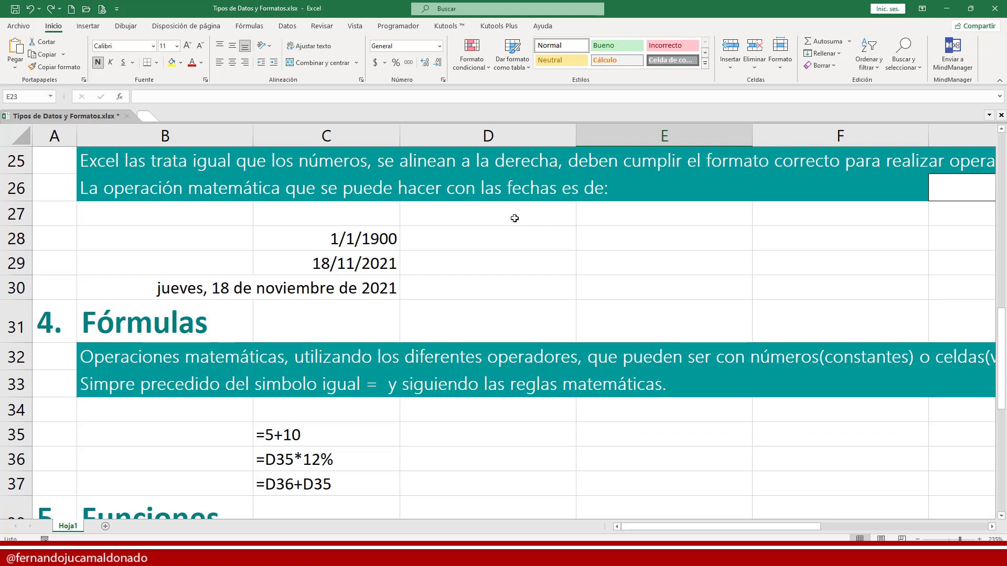
scroll(517, 218, up, 1)
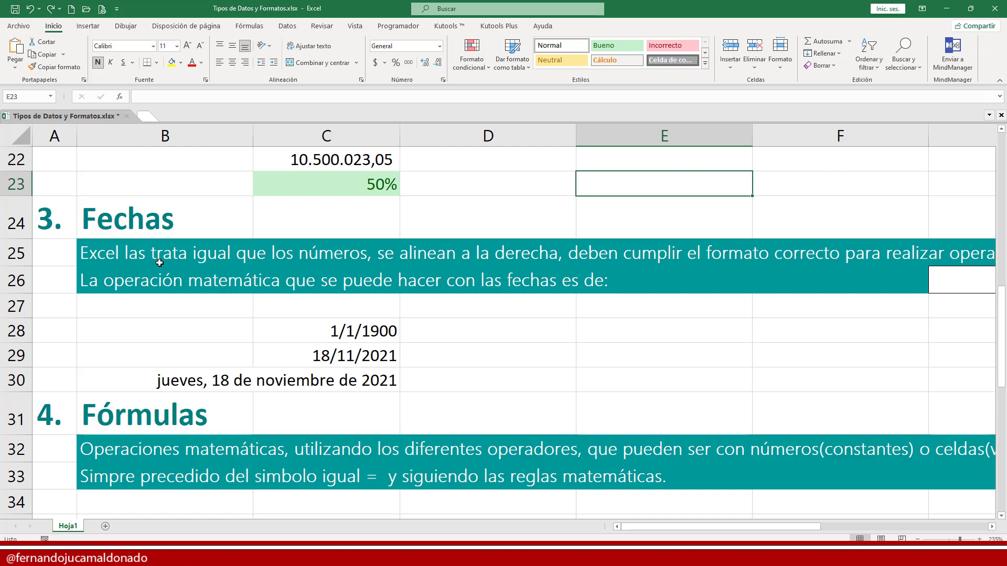
click(358, 338)
drag(359, 339, 360, 353)
drag(361, 331, 361, 350)
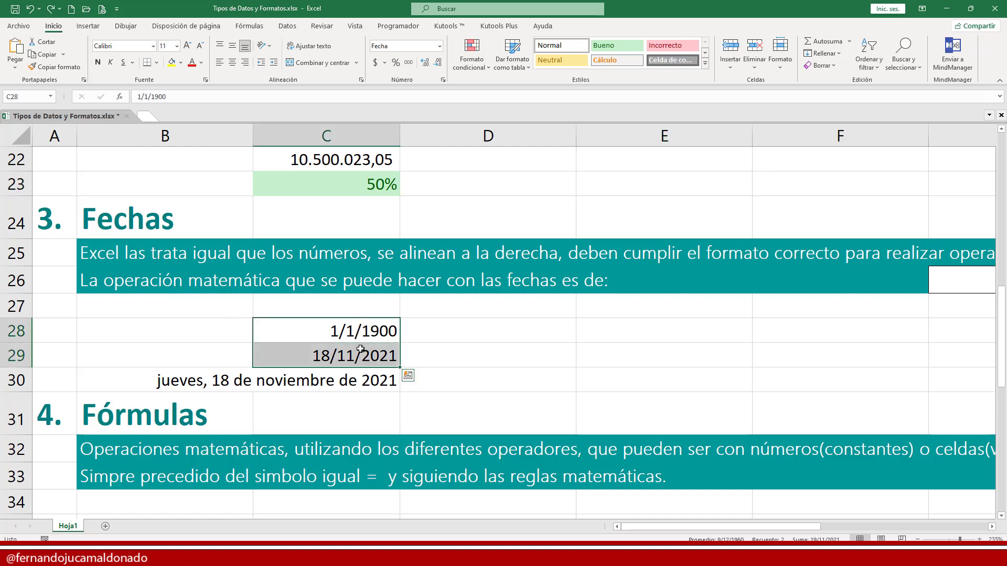
click(427, 331)
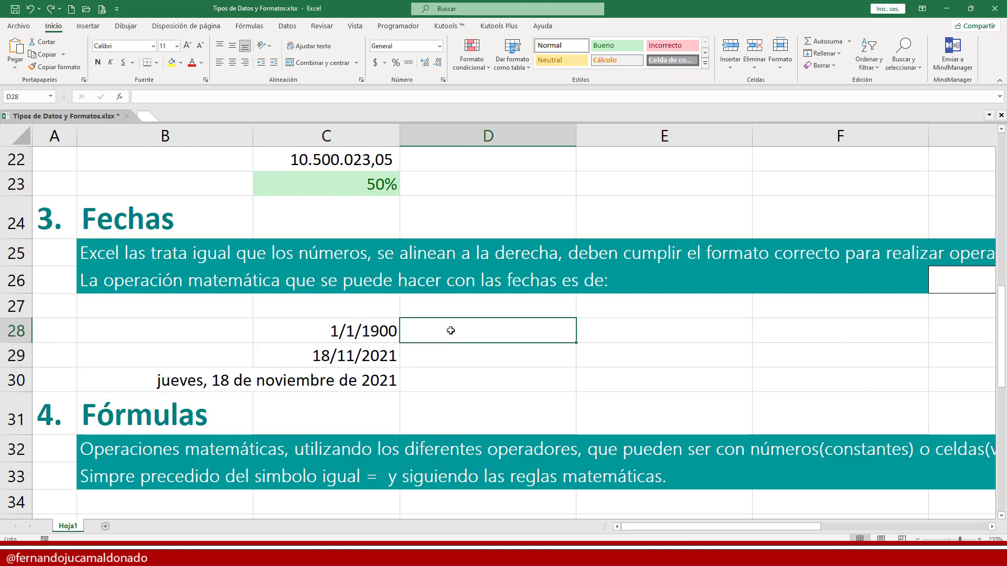
text(1/1/19)
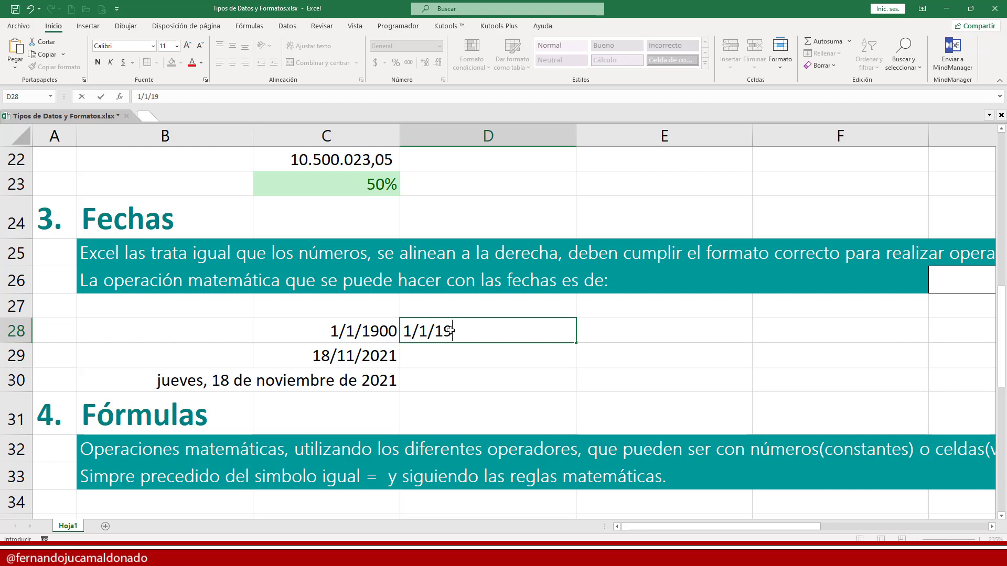
text(00)
key(Return)
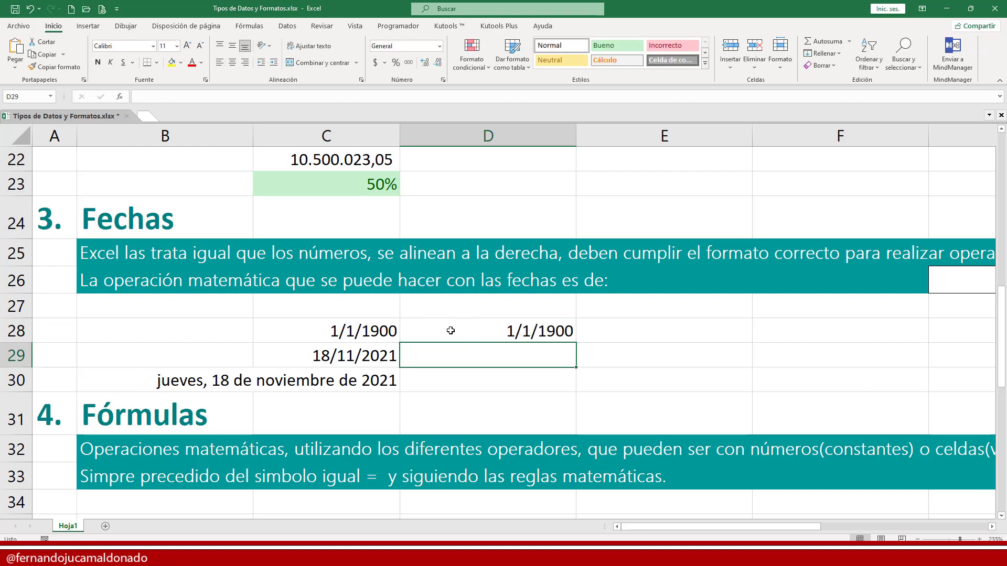
text(18/11/)
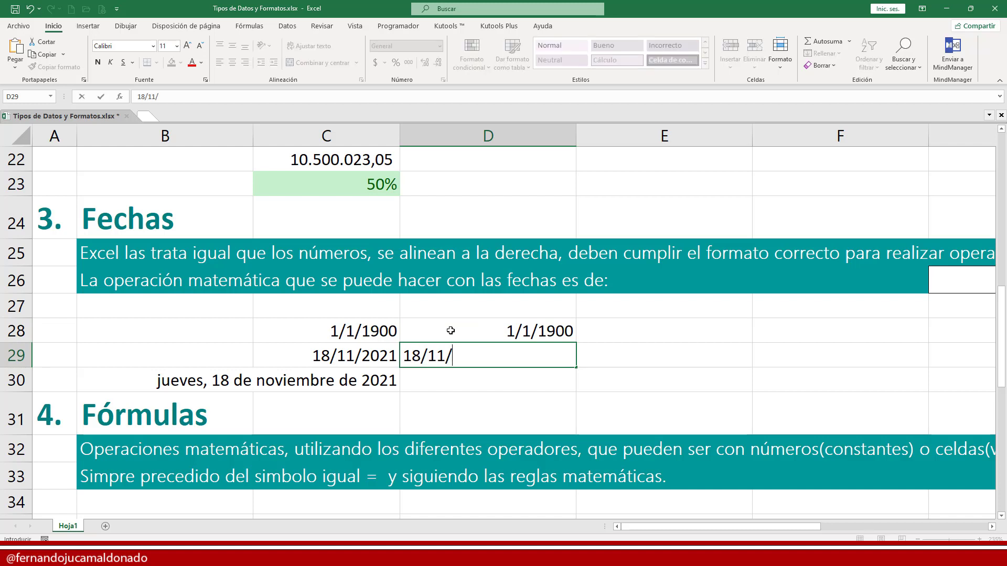
text(2021)
key(Return)
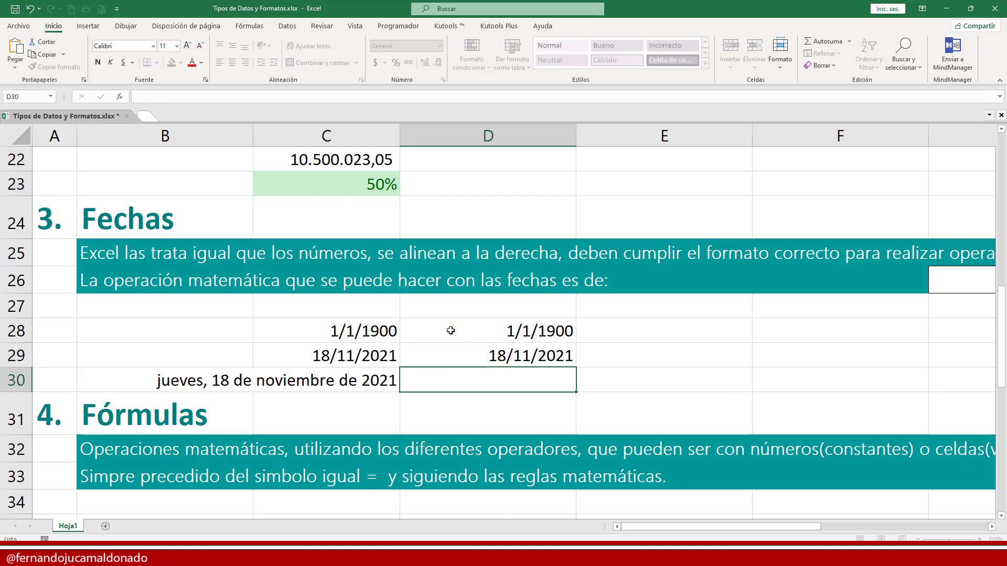
Step: Format the dates in D28:D29 with the Número format
click(506, 353)
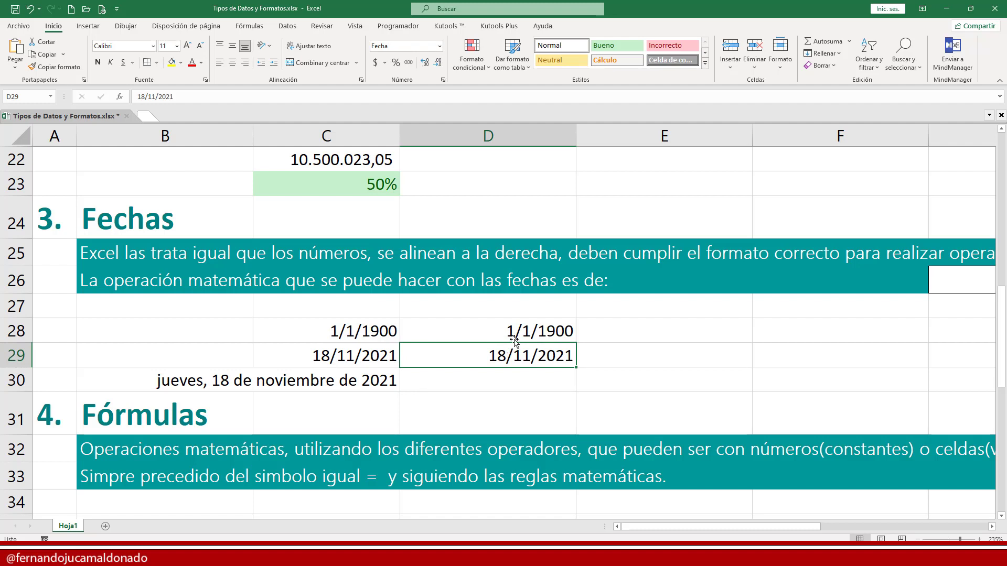
drag(514, 339, 515, 345)
click(452, 329)
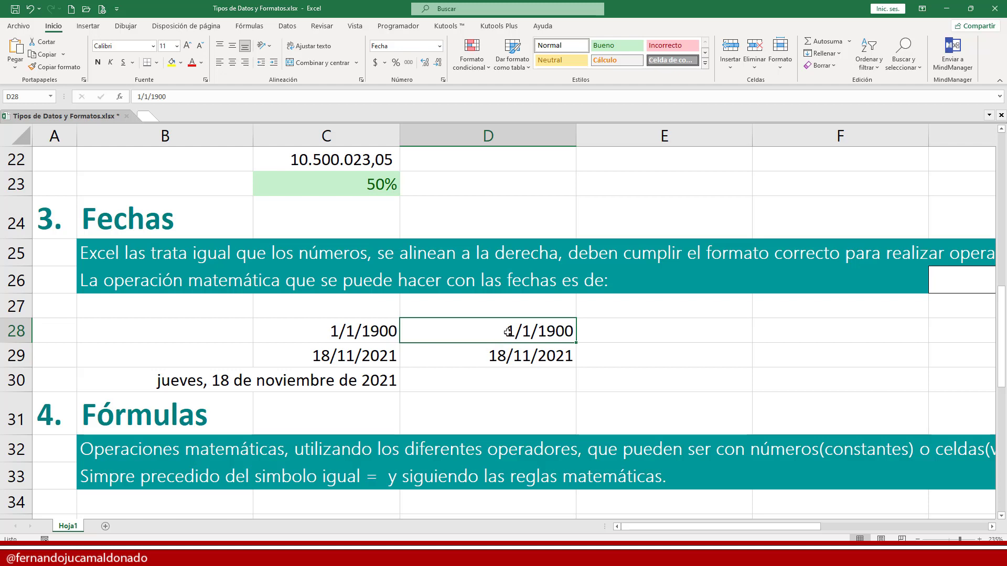
drag(504, 330, 504, 351)
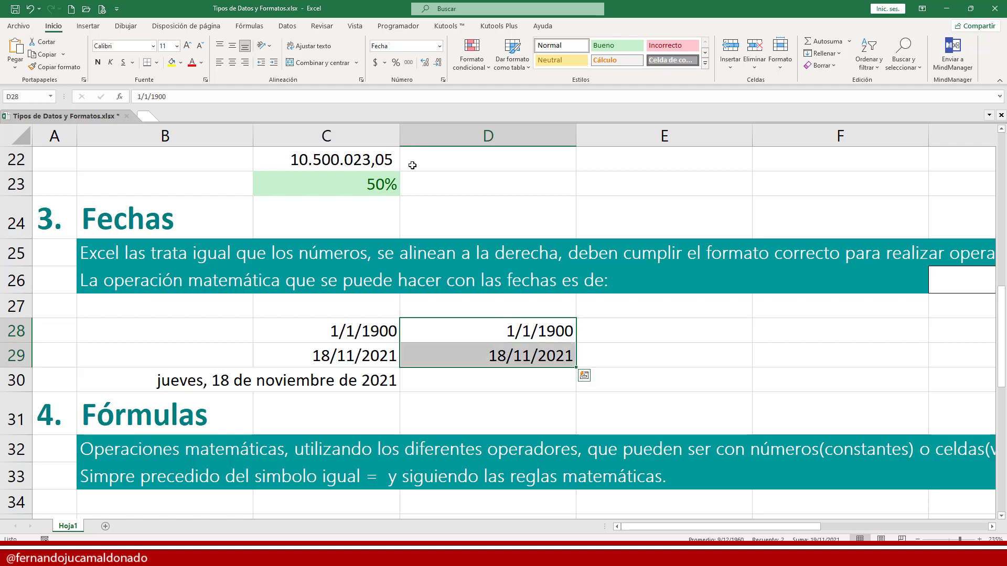
click(441, 48)
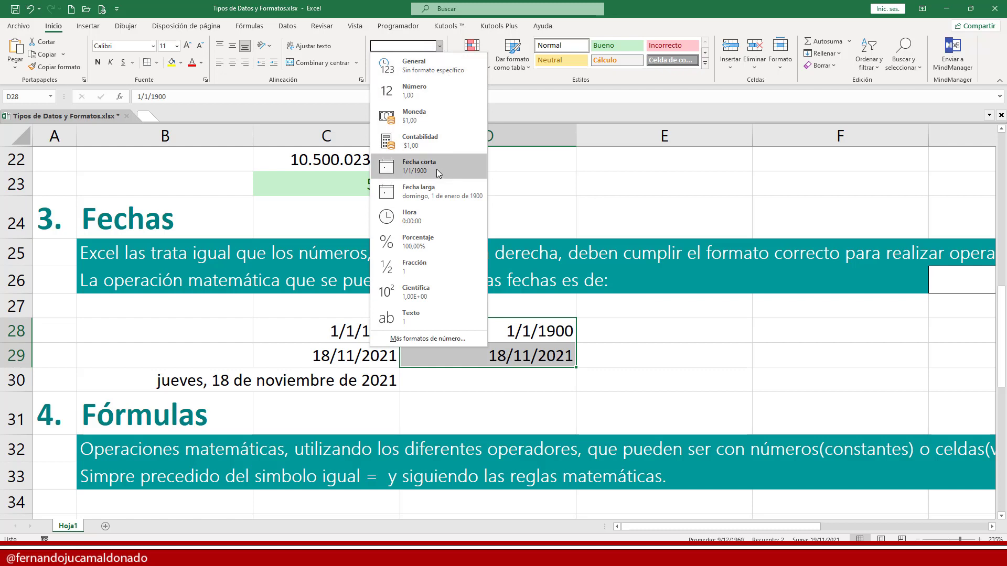
click(448, 96)
click(499, 372)
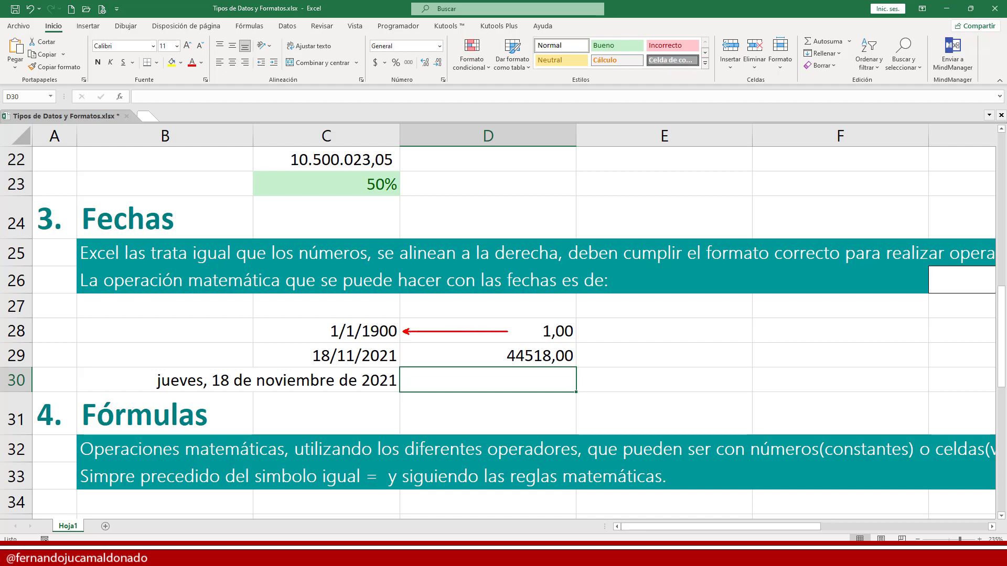
Step: Compare the numbers in D28:D29 with the dates in C28:C29, and inspect the formula behind the long date in B30
drag(408, 356, 501, 355)
drag(538, 322, 579, 341)
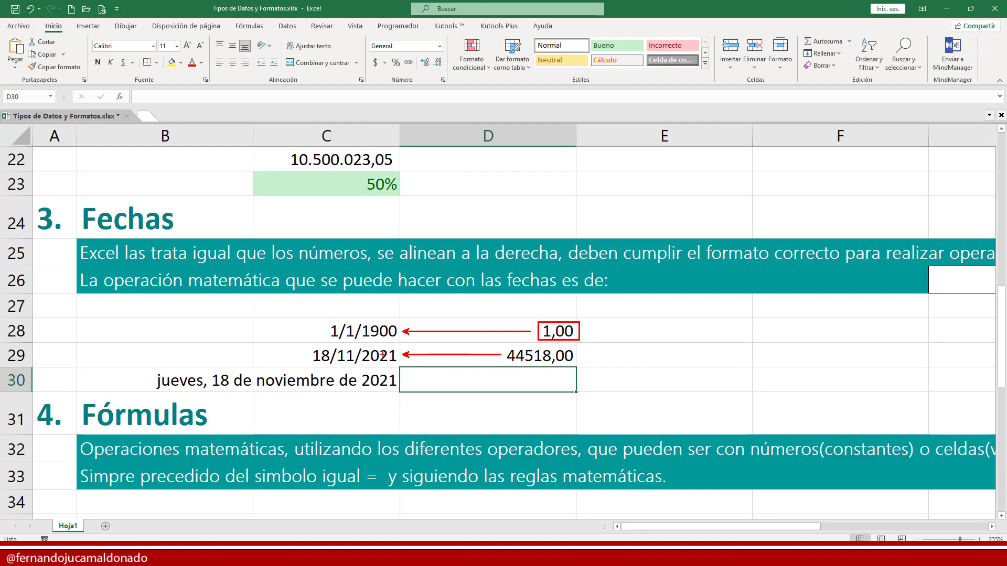
drag(505, 345, 577, 365)
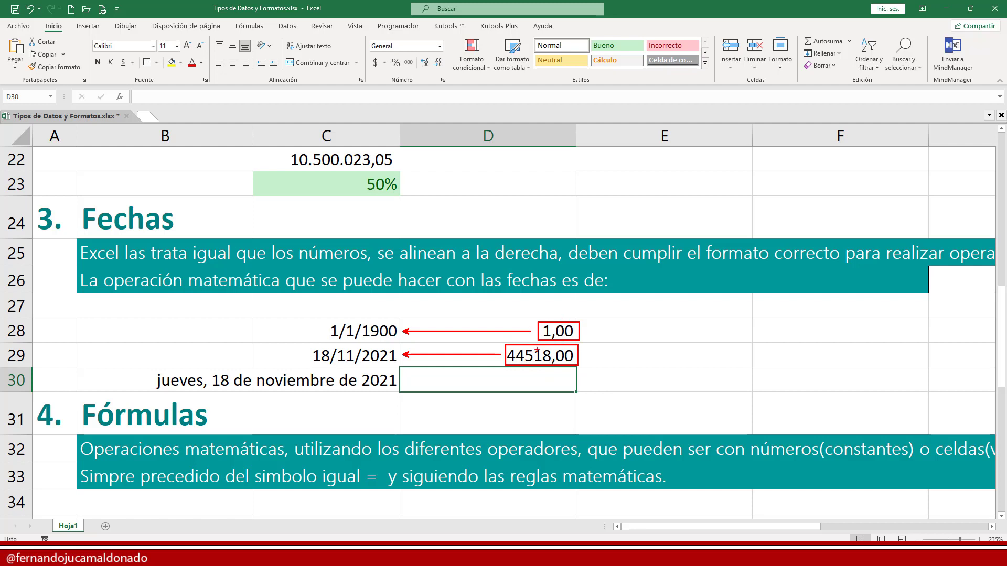
key(Escape)
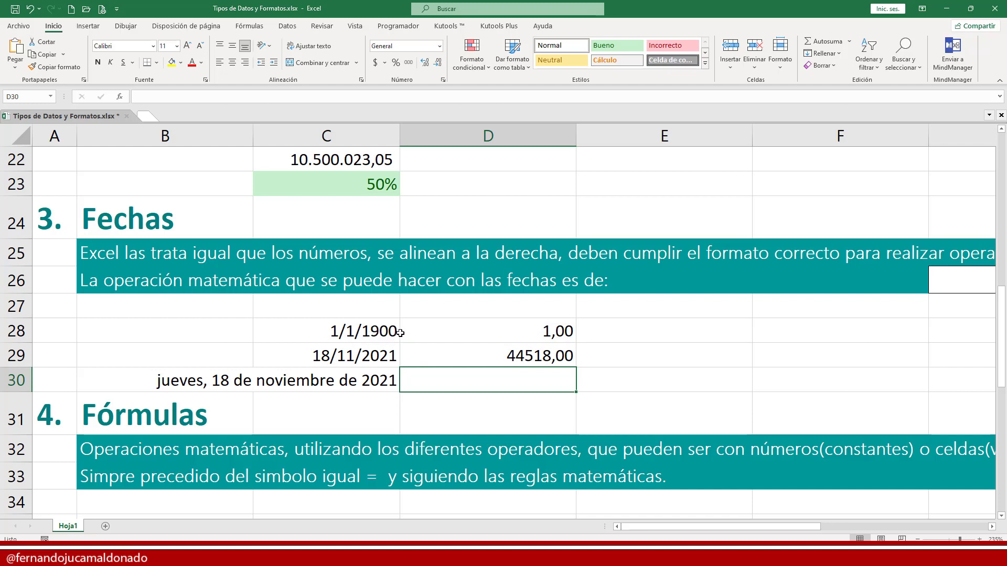
drag(399, 322, 400, 296)
mouse_move(399, 393)
mouse_down()
mouse_move(383, 369)
mouse_move(246, 409)
mouse_move(403, 435)
mouse_move(398, 425)
mouse_up()
click(382, 381)
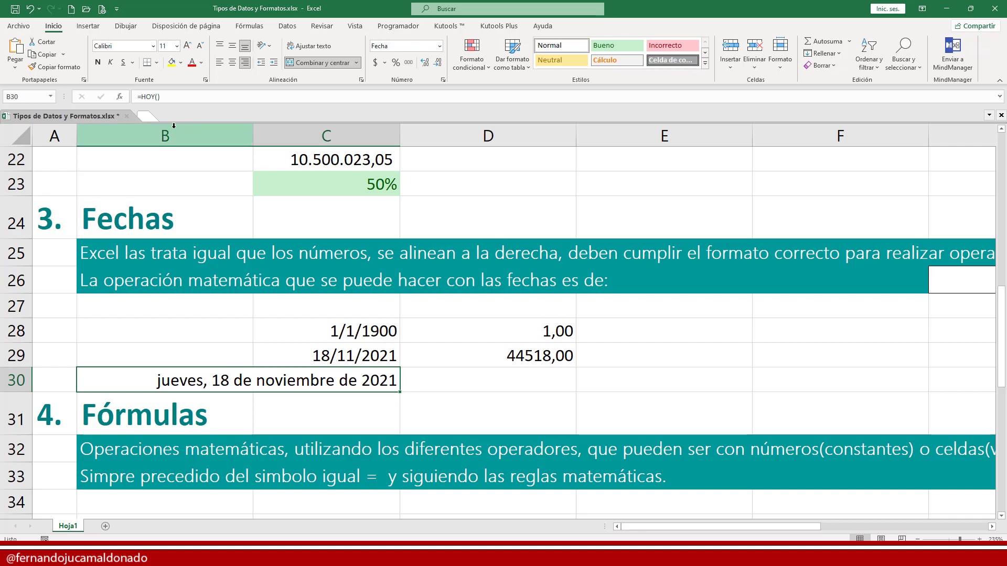
drag(165, 102, 247, 110)
drag(131, 90, 251, 103)
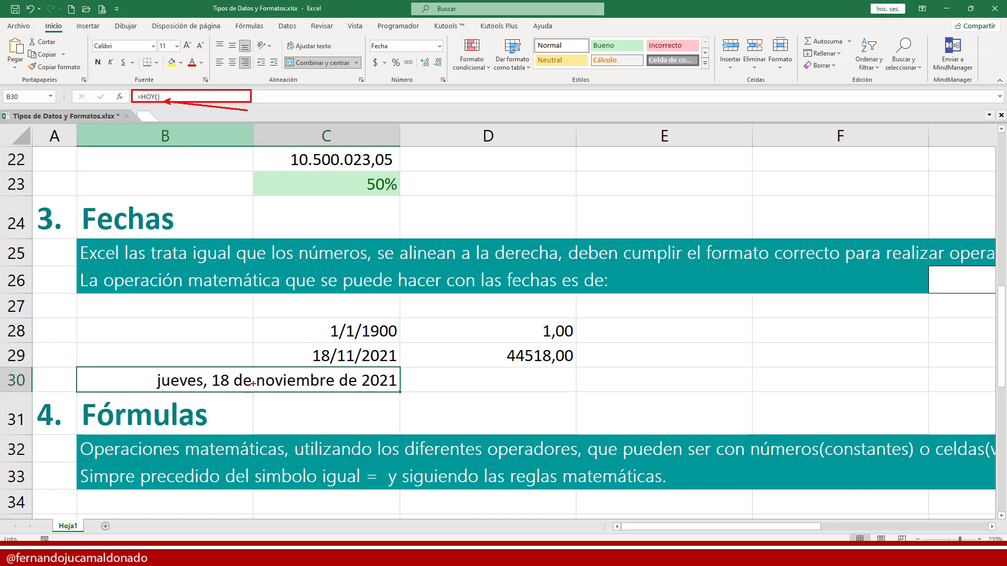
key(Escape)
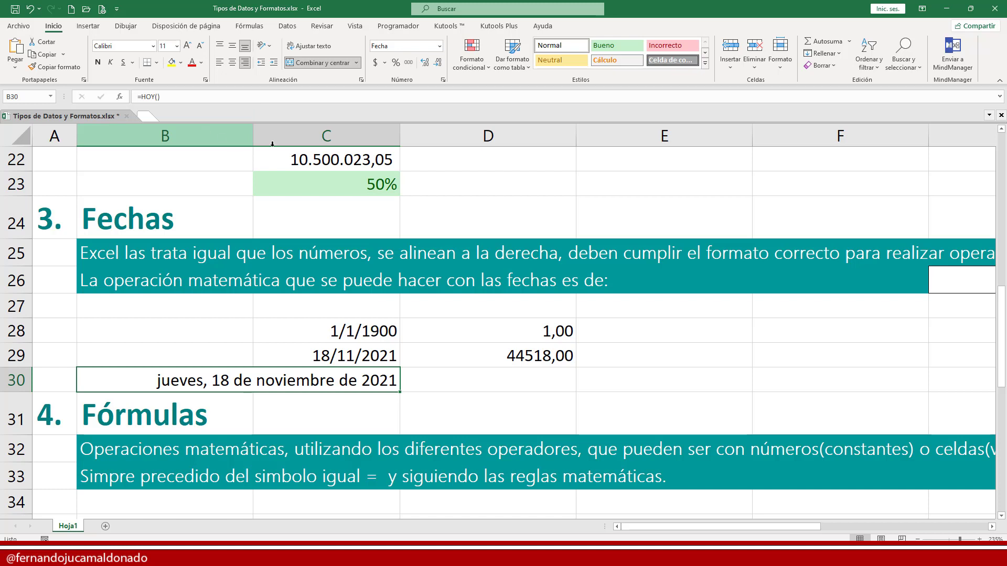
Step: Enter the date 18/11/2021 in D30
click(535, 386)
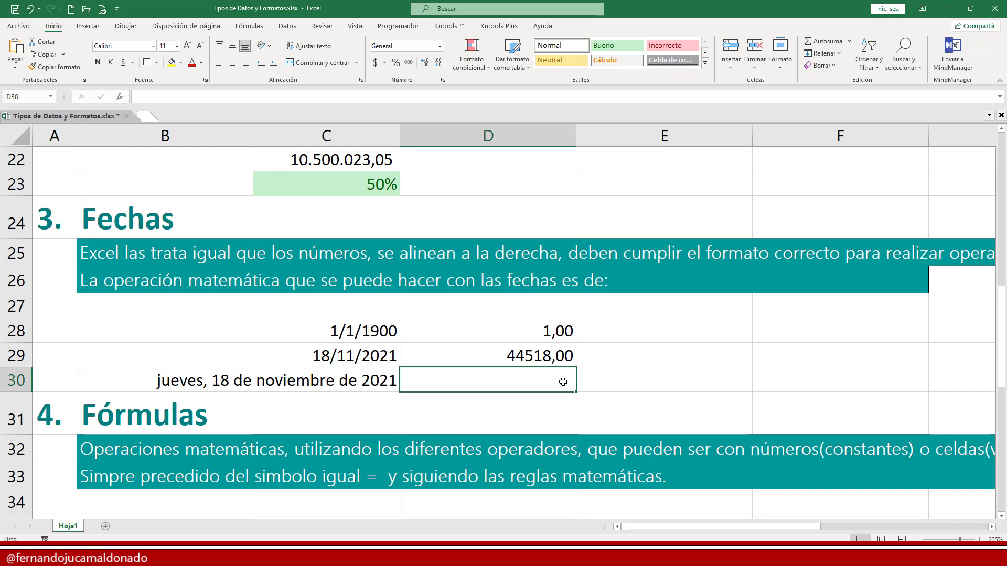
text(18/)
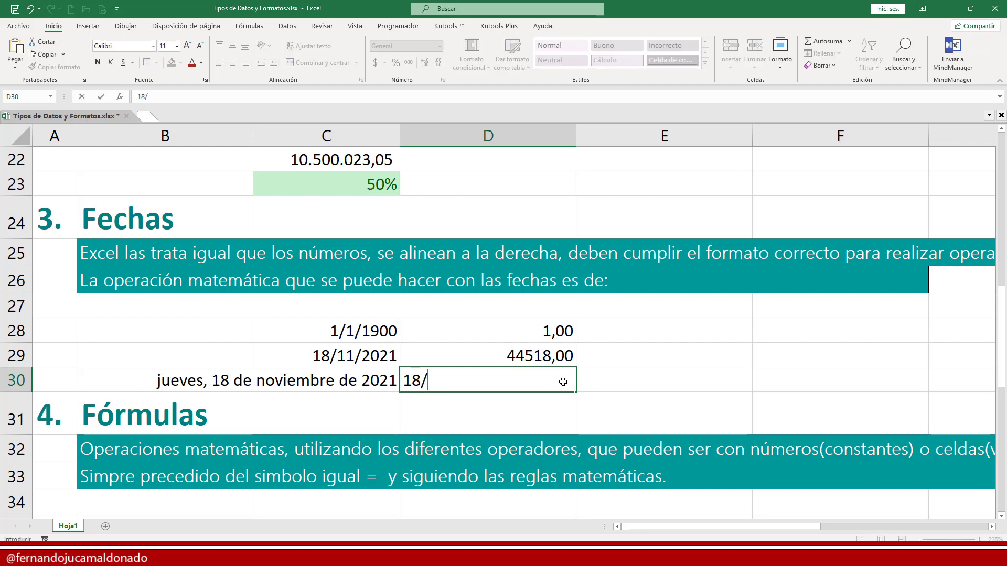
text(11/2021)
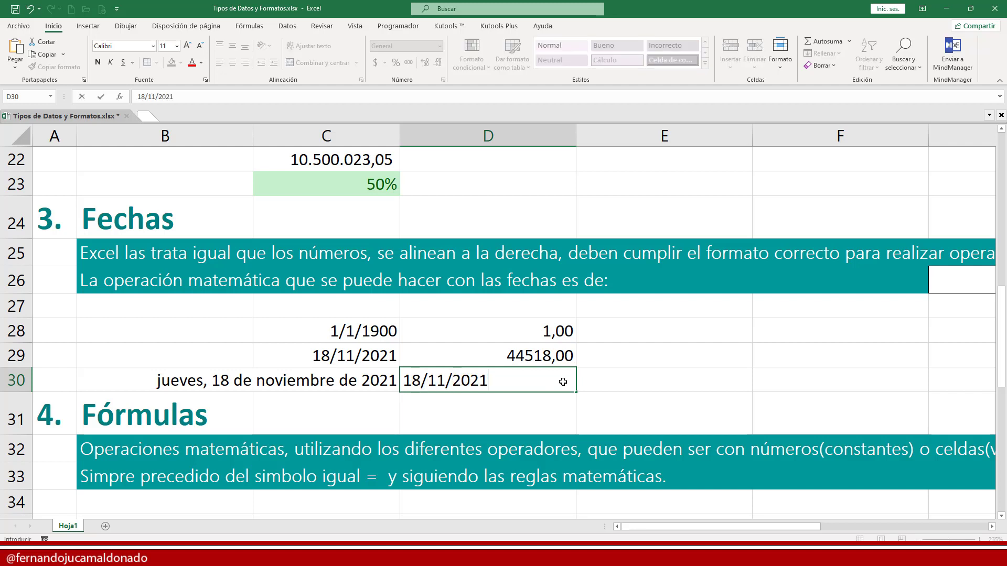
key(Return)
Step: Format D30 as Fecha larga and widen column D until the whole date fits
click(563, 381)
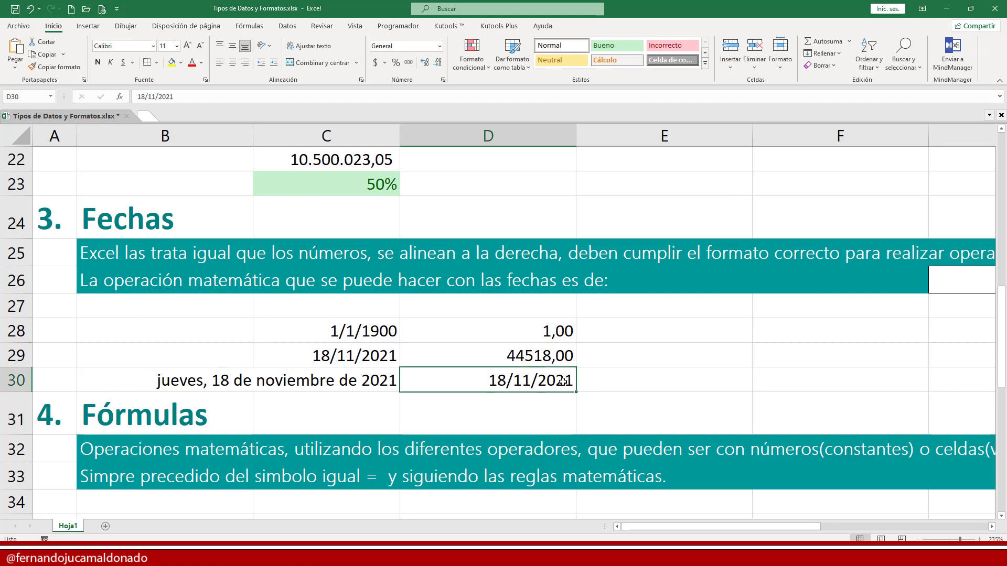
click(439, 46)
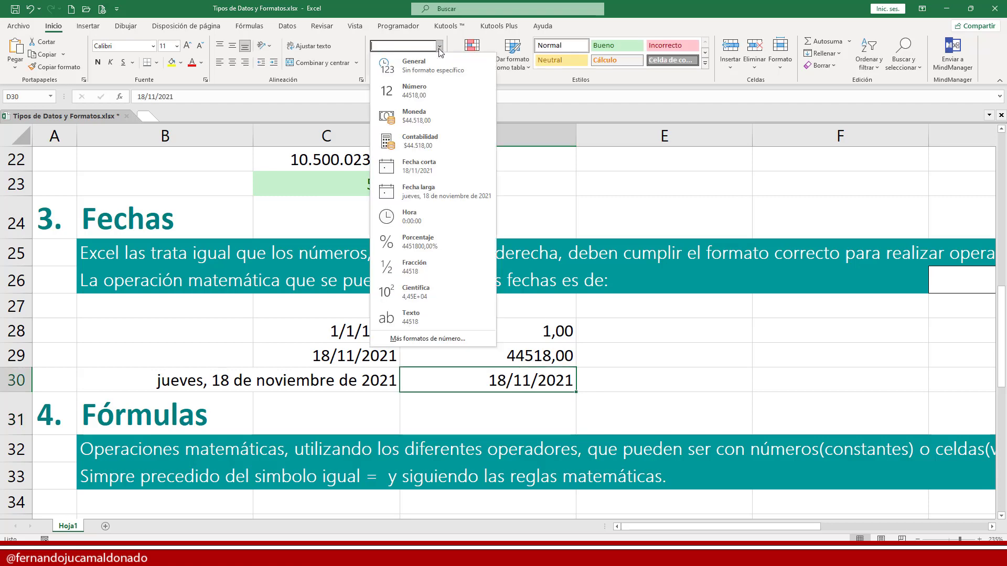
click(434, 189)
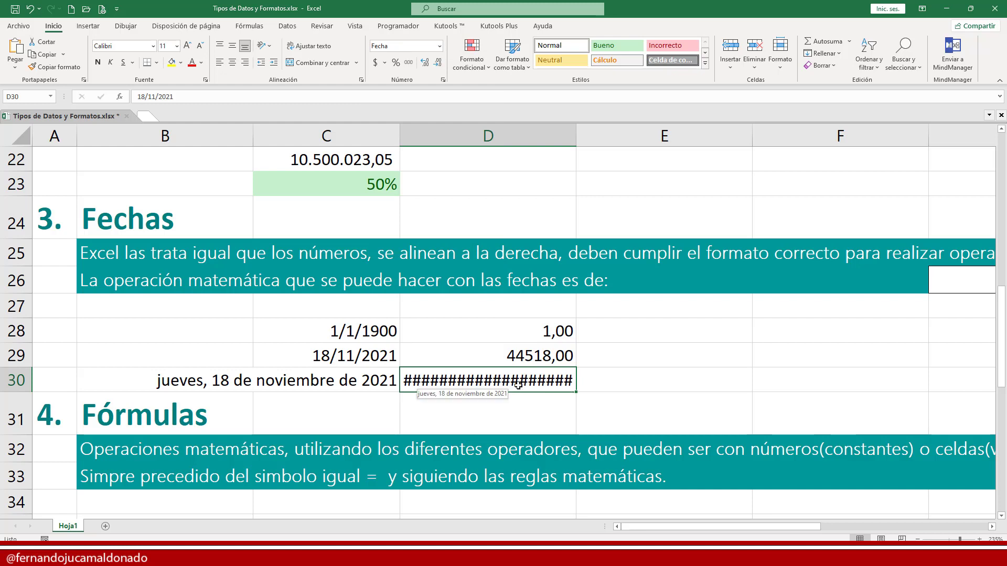
drag(576, 135, 659, 135)
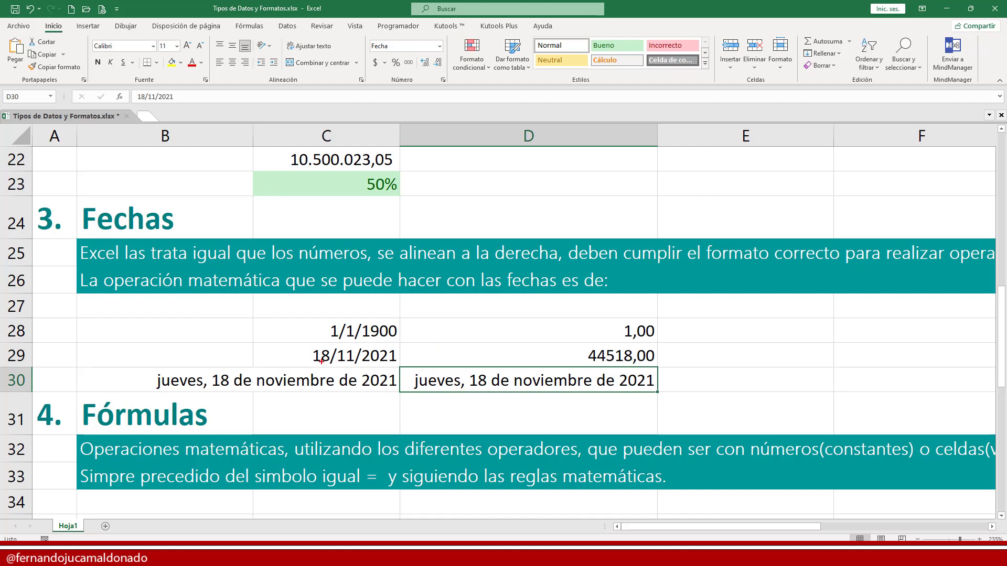
drag(302, 346, 398, 365)
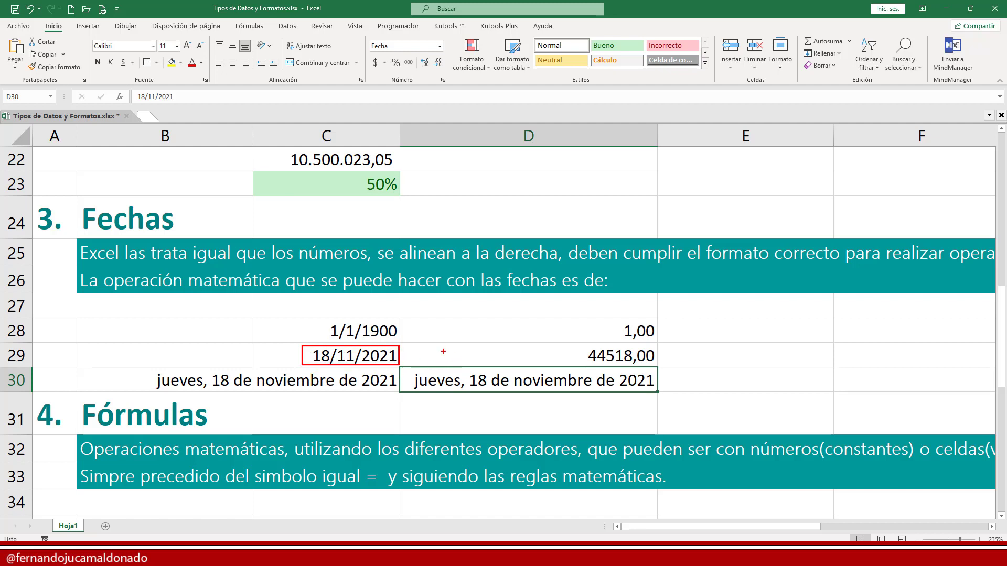
drag(170, 105, 200, 149)
mouse_move(129, 89)
mouse_down()
mouse_move(194, 105)
mouse_move(185, 104)
mouse_up()
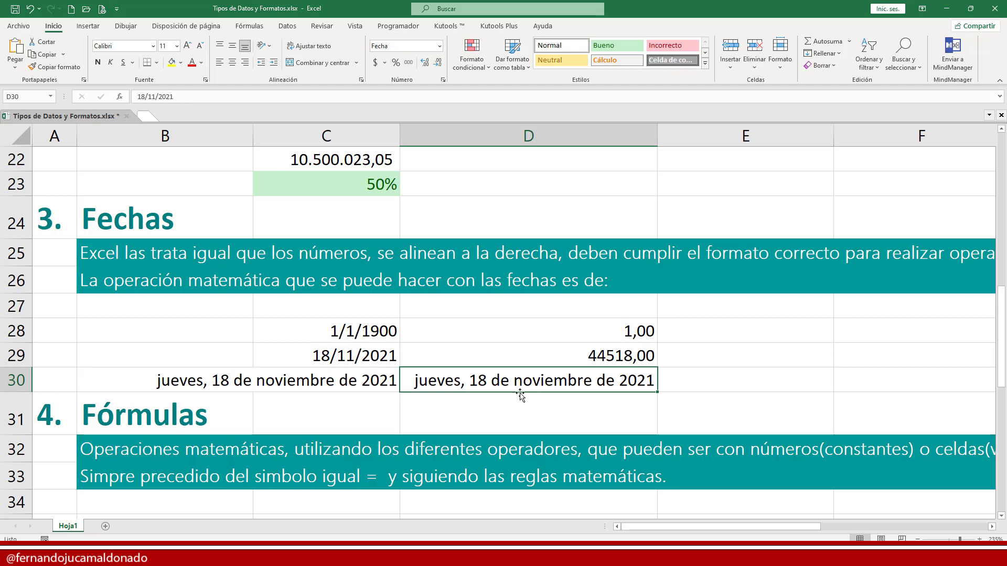
Step: Enter "jueves, 18 de noviembre de 2021" as written-out text in D31 and widen column D slightly more
click(438, 400)
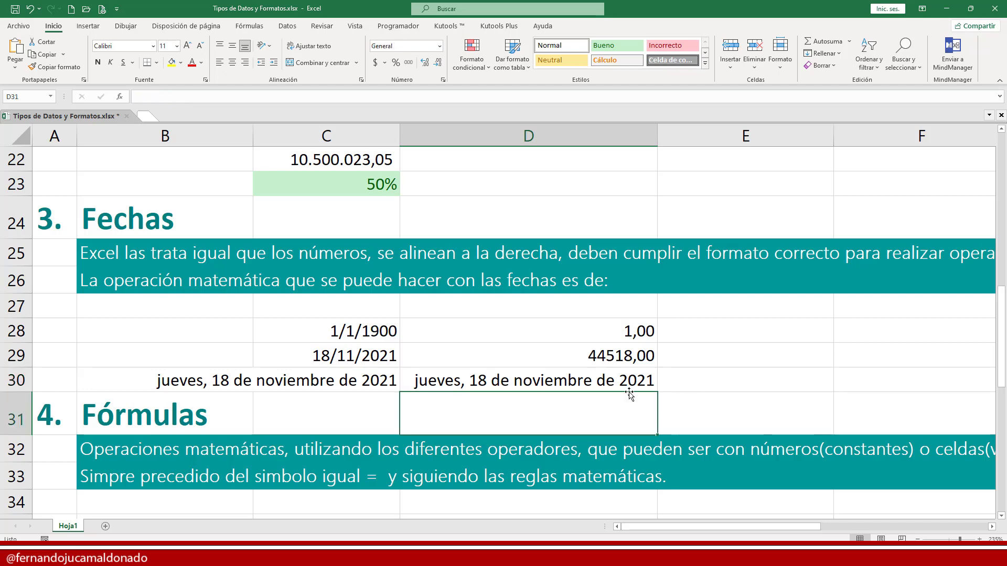
text(jueves,)
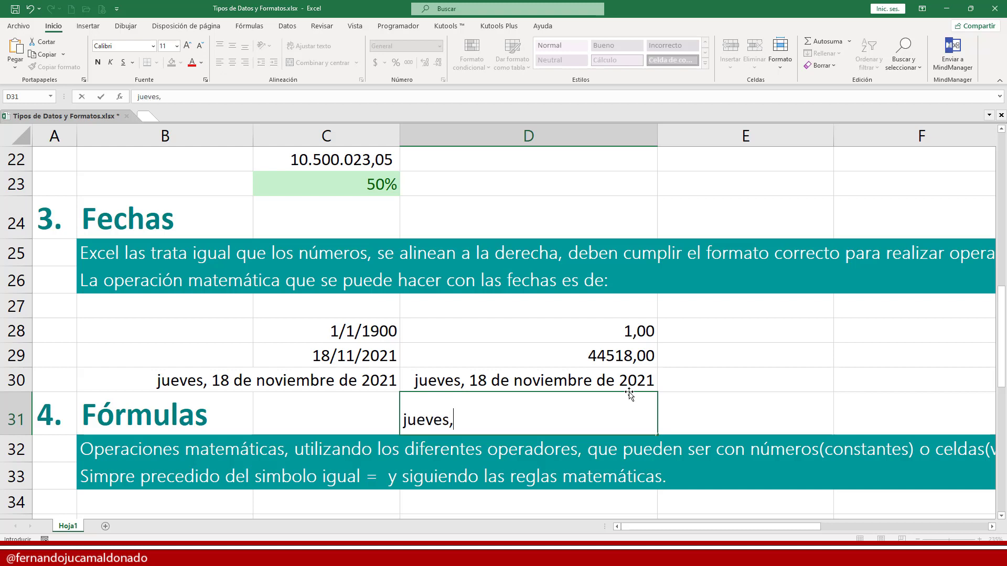
text( 18 de nov)
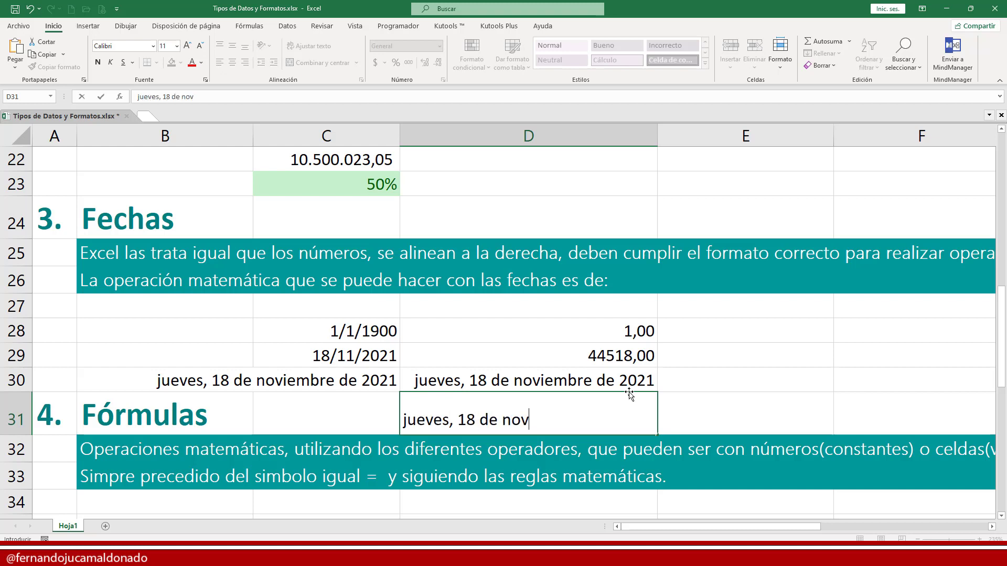
text(iembre de 2021)
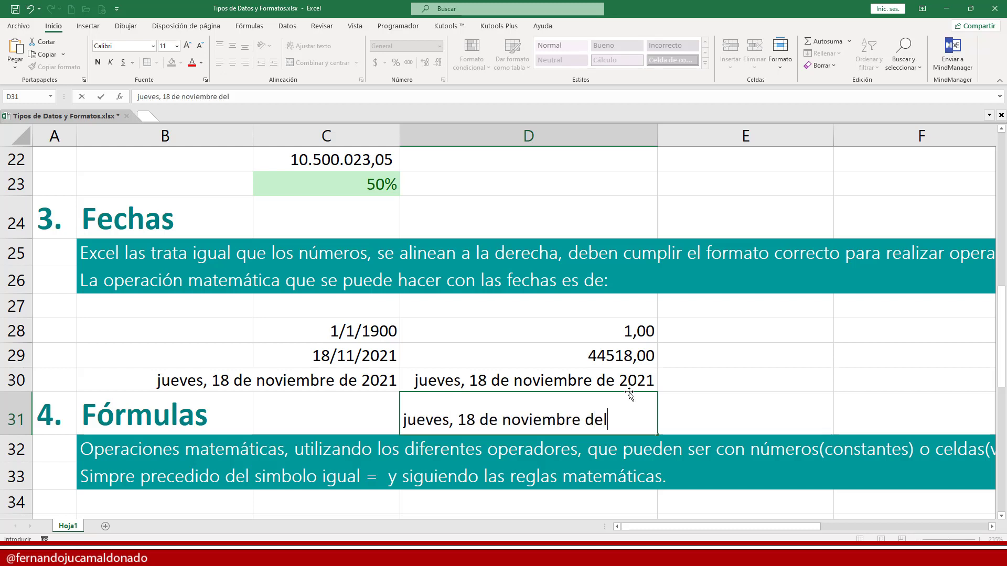
key(Return)
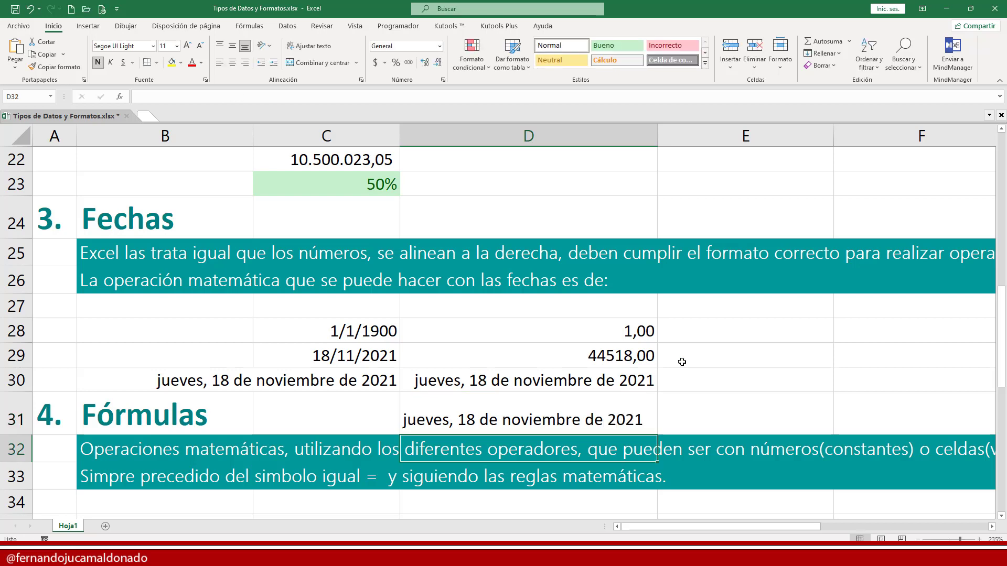
drag(659, 132, 681, 132)
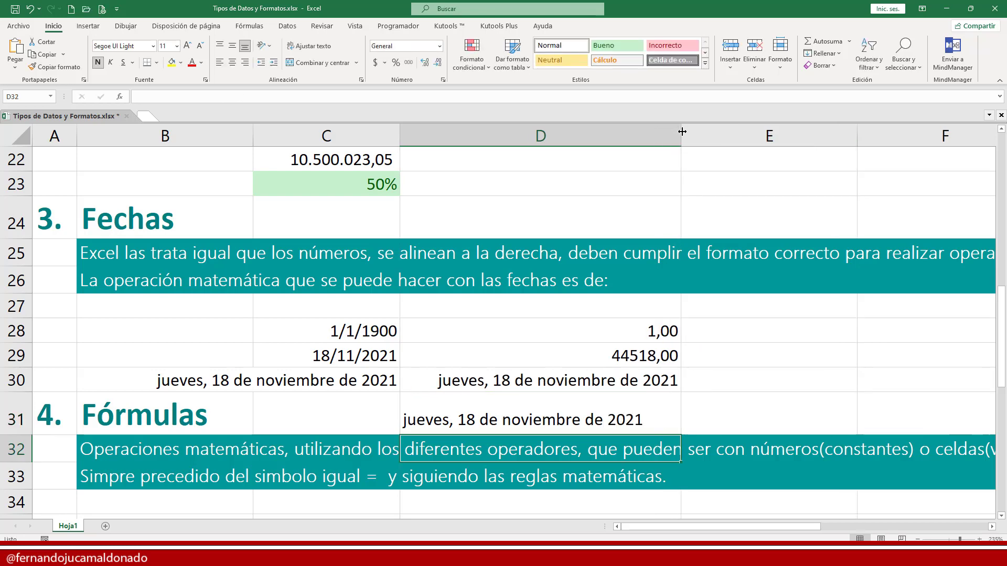
Step: Compare the alignment and underlying cell contents of the formatted date in D30 and the written-out date in D31
click(414, 422)
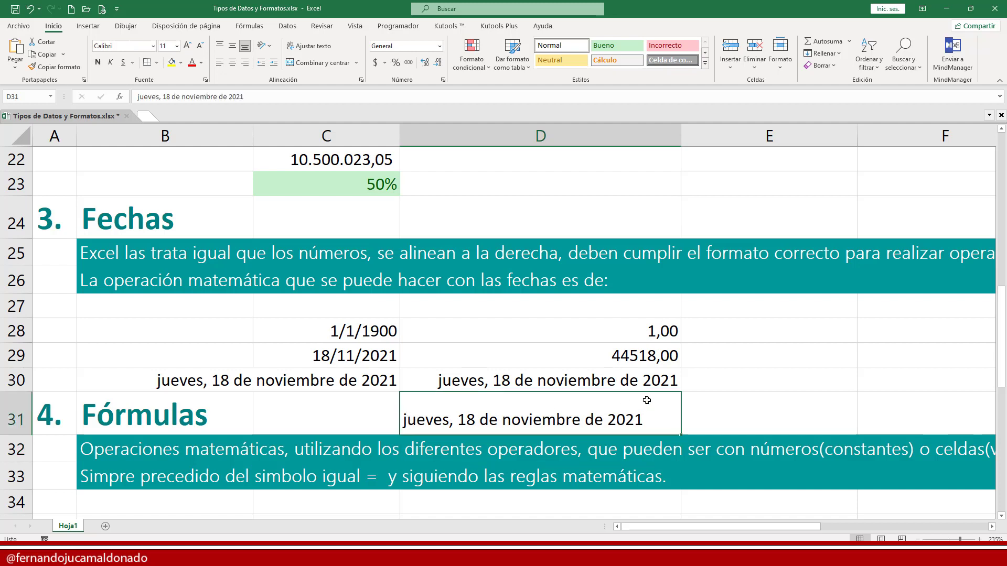
click(648, 381)
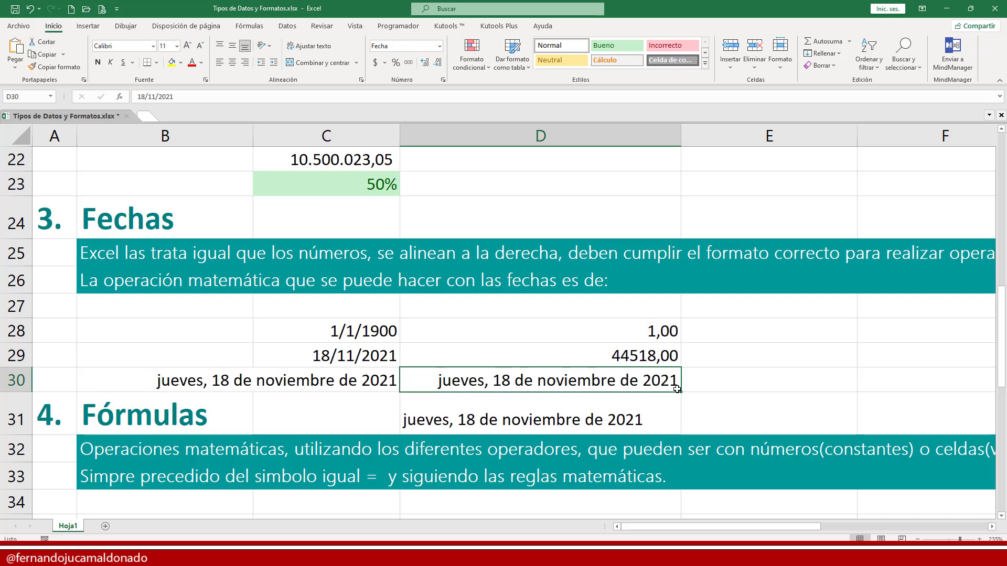
click(638, 403)
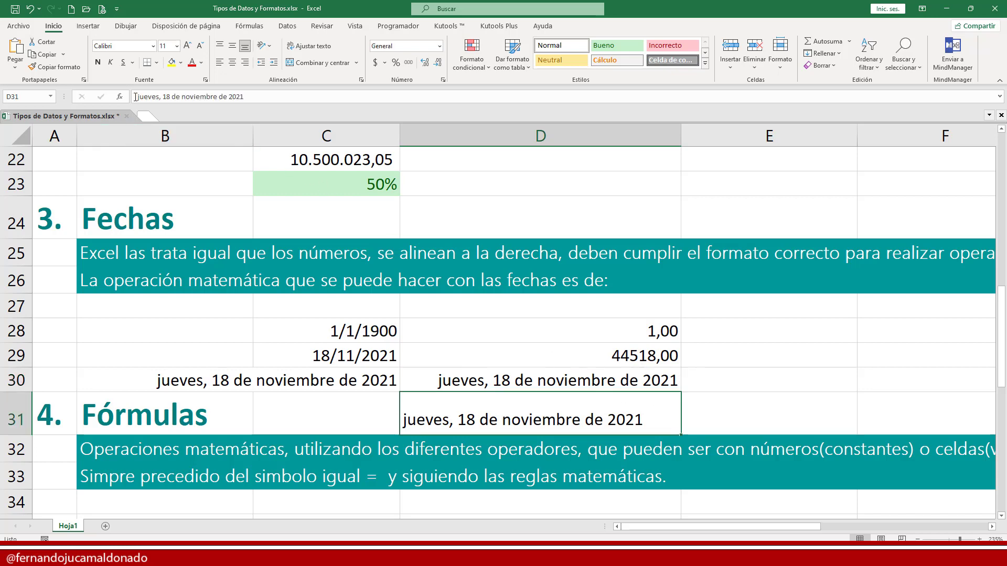
drag(131, 90, 256, 105)
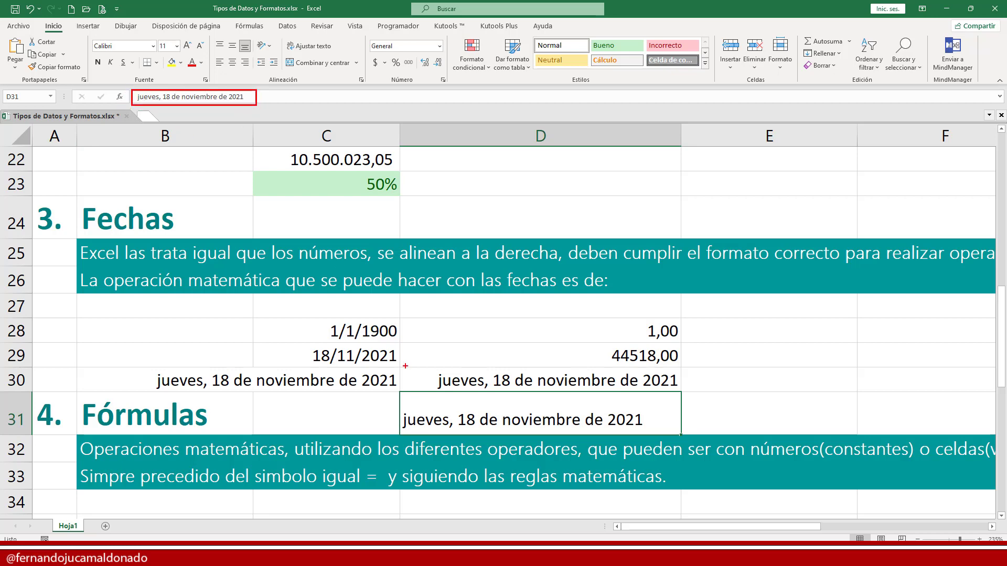
click(479, 380)
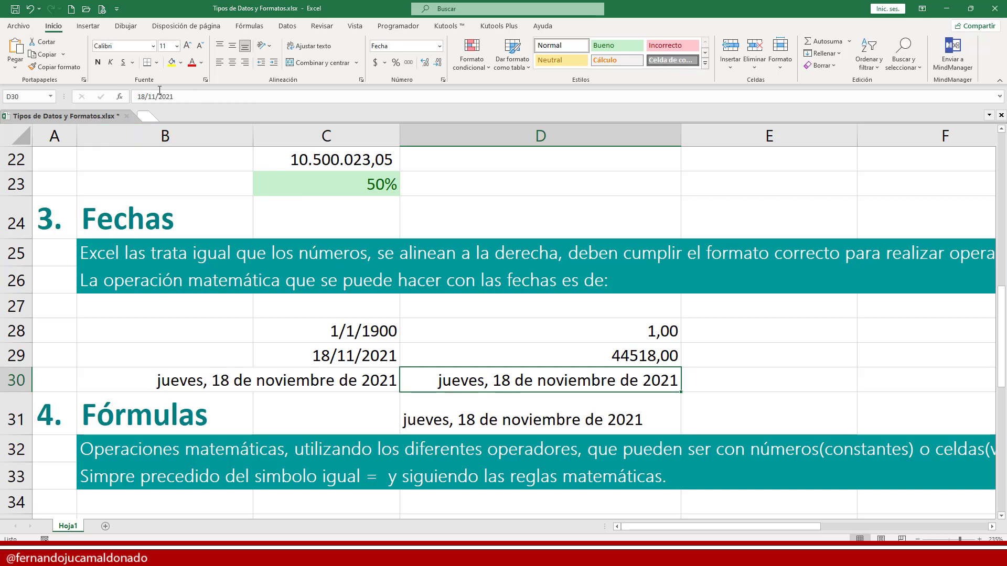
drag(130, 88, 189, 105)
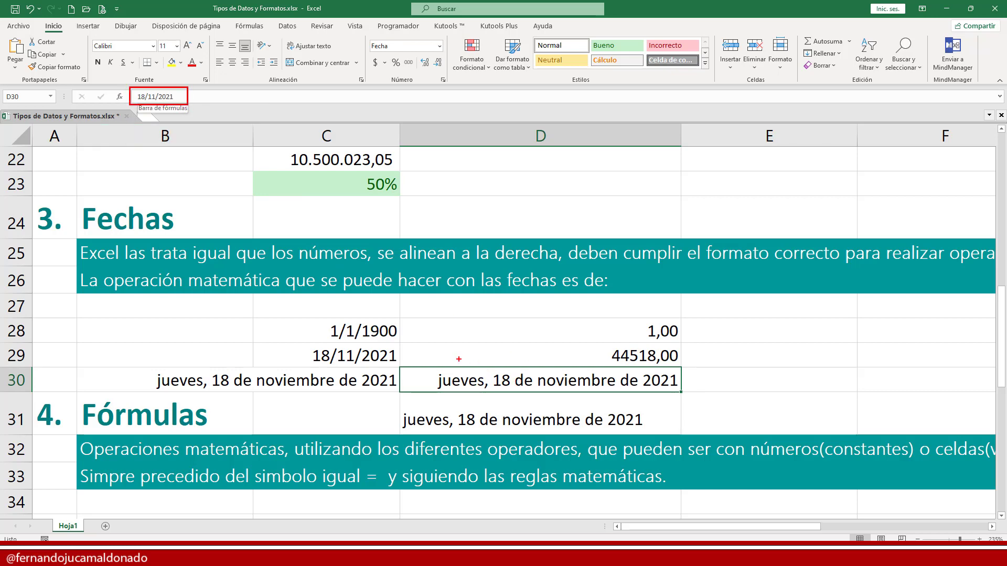
drag(459, 358, 185, 106)
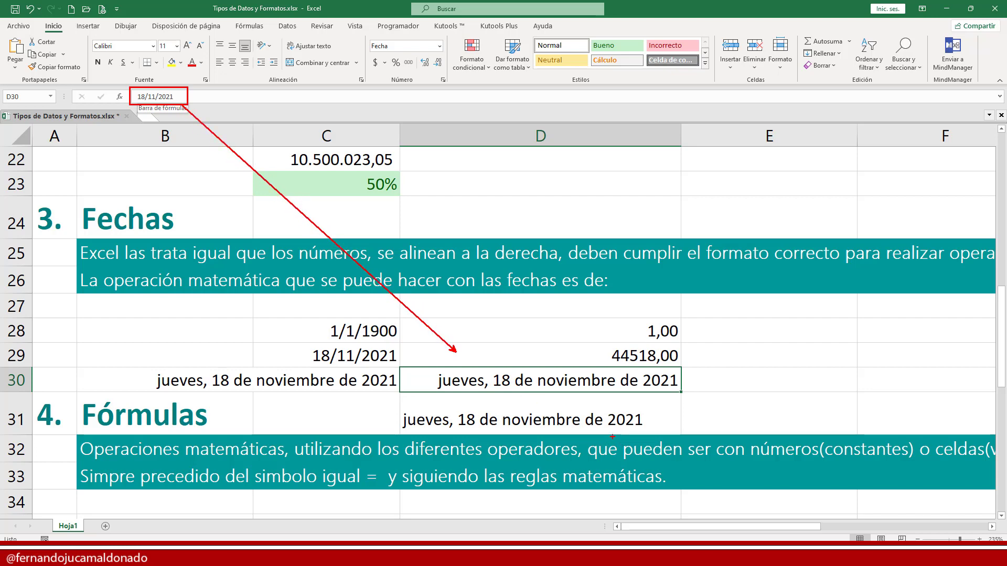
key(Escape)
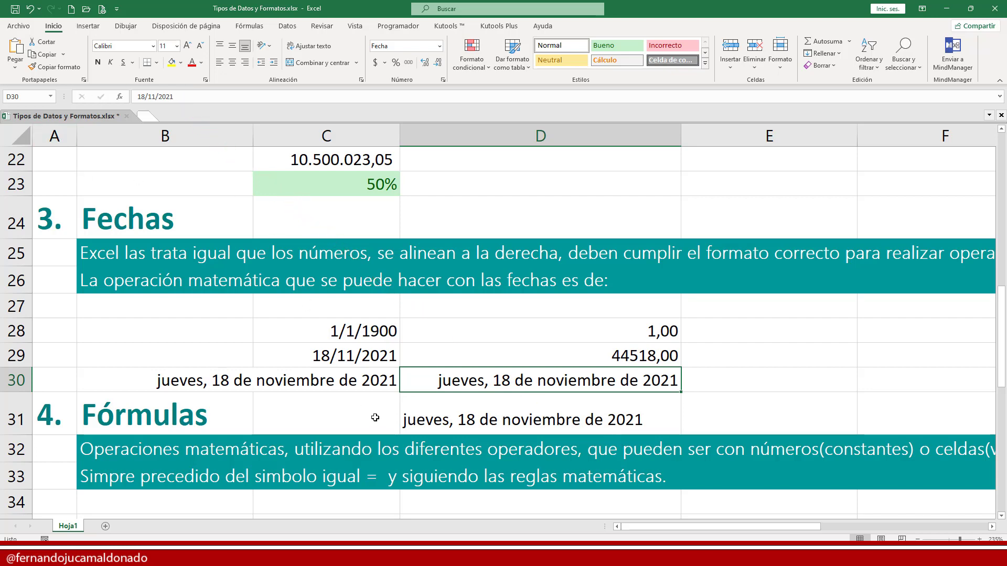
click(458, 412)
click(459, 387)
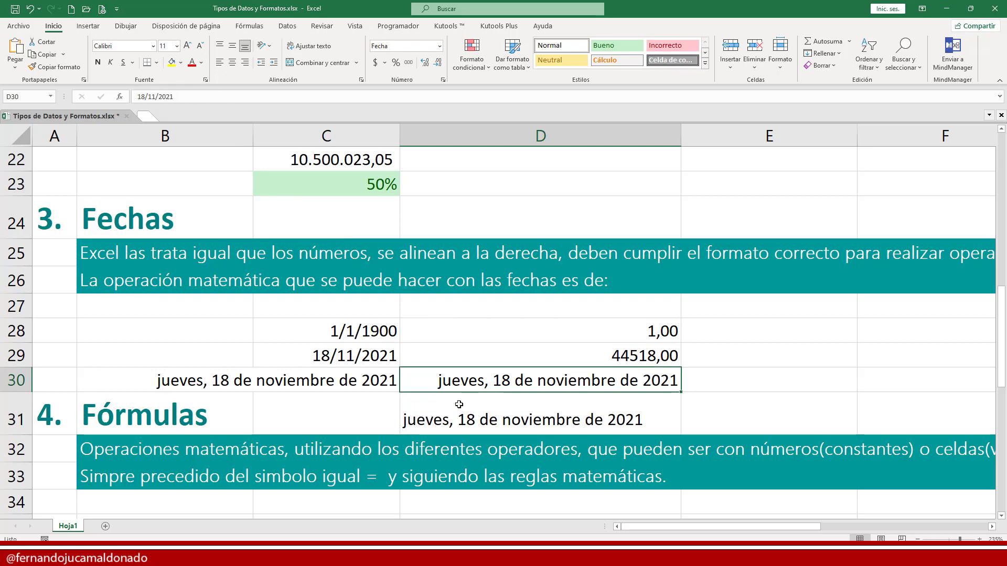
Step: Recheck the stored contents and number formats of D31's text date and D30's real date
click(459, 401)
click(460, 387)
click(460, 405)
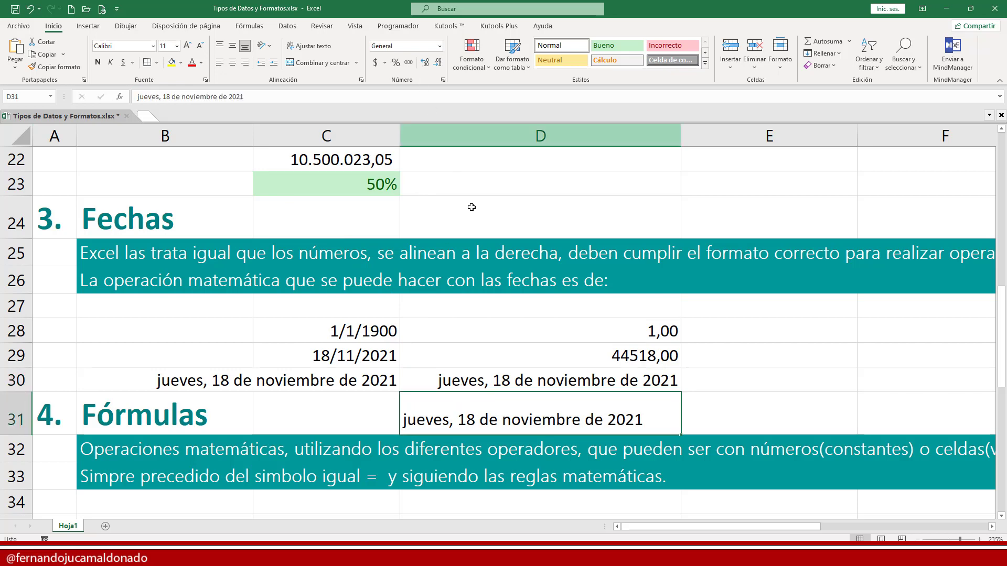
click(537, 376)
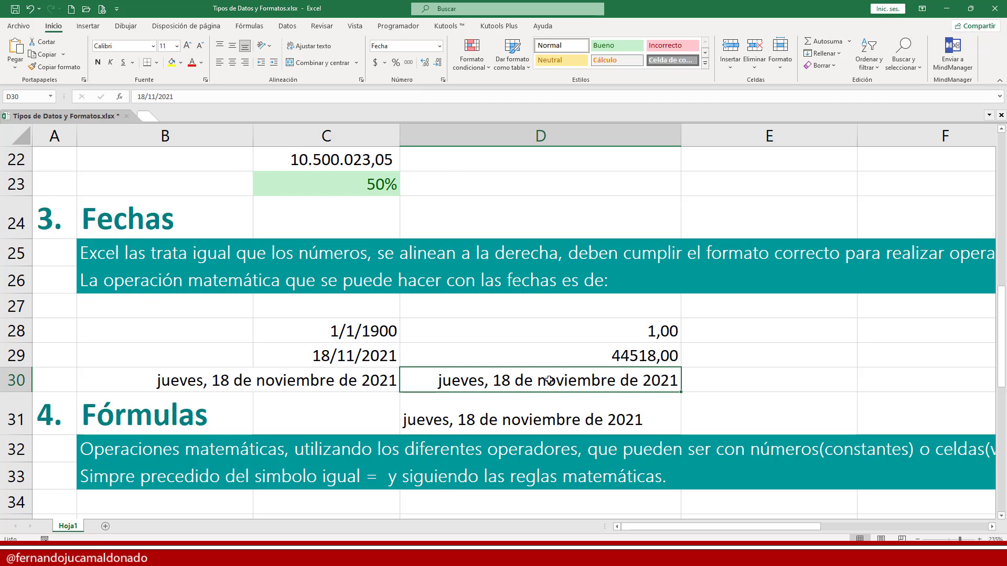
Step: Enter the date 18/11/2021 in F28 and the number 8 in F29
click(993, 529)
click(993, 529)
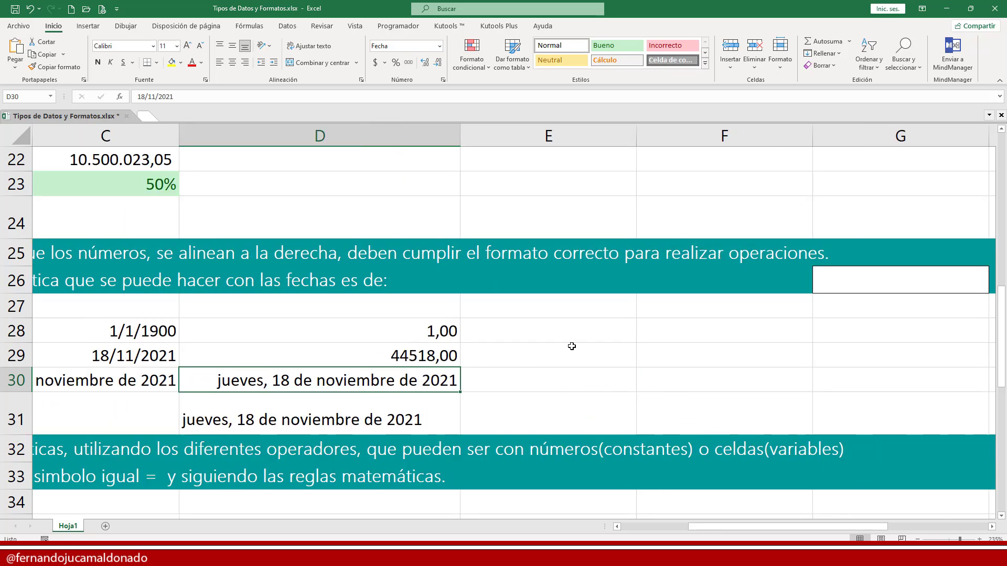
click(654, 334)
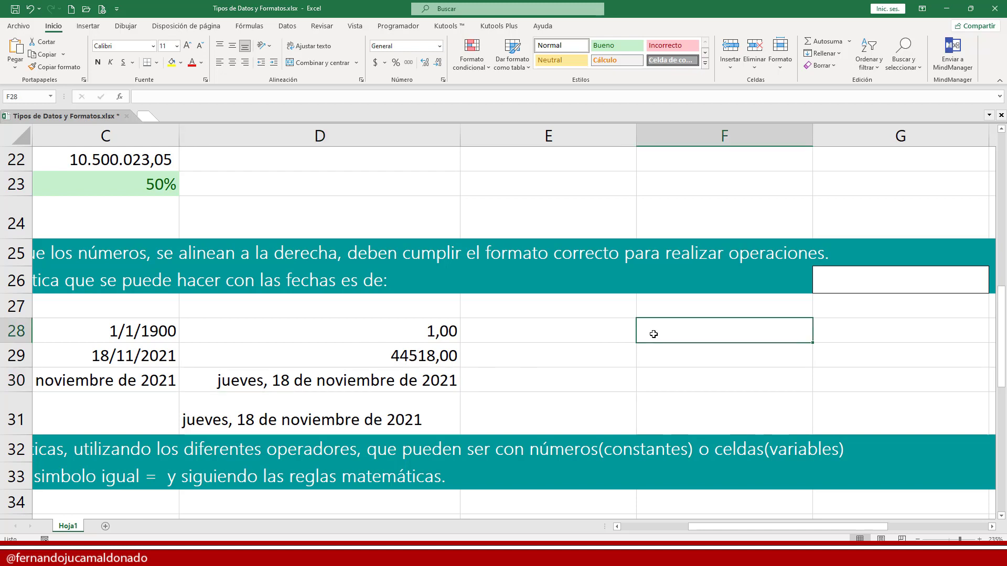
text(18/11)
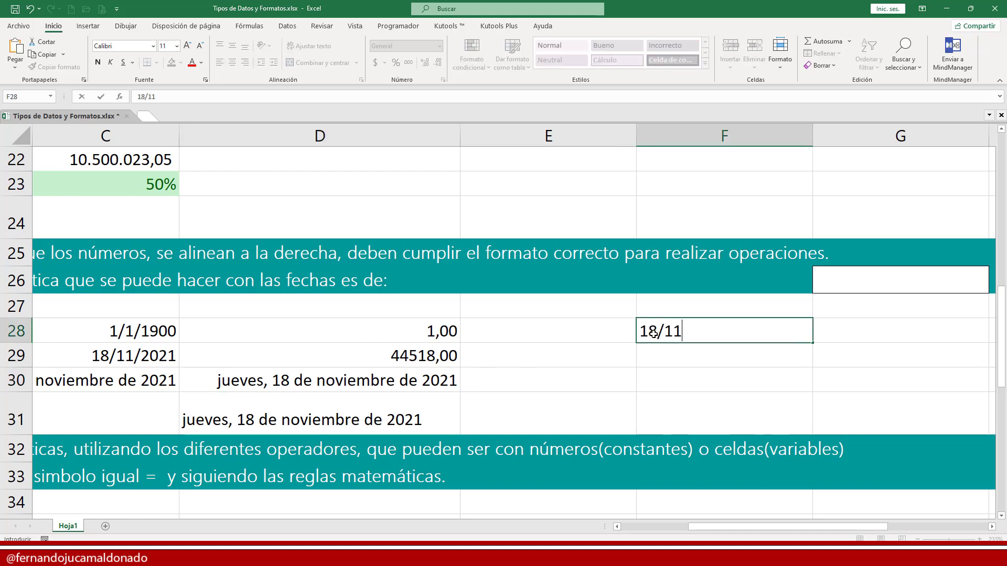
text(/2021)
key(Return)
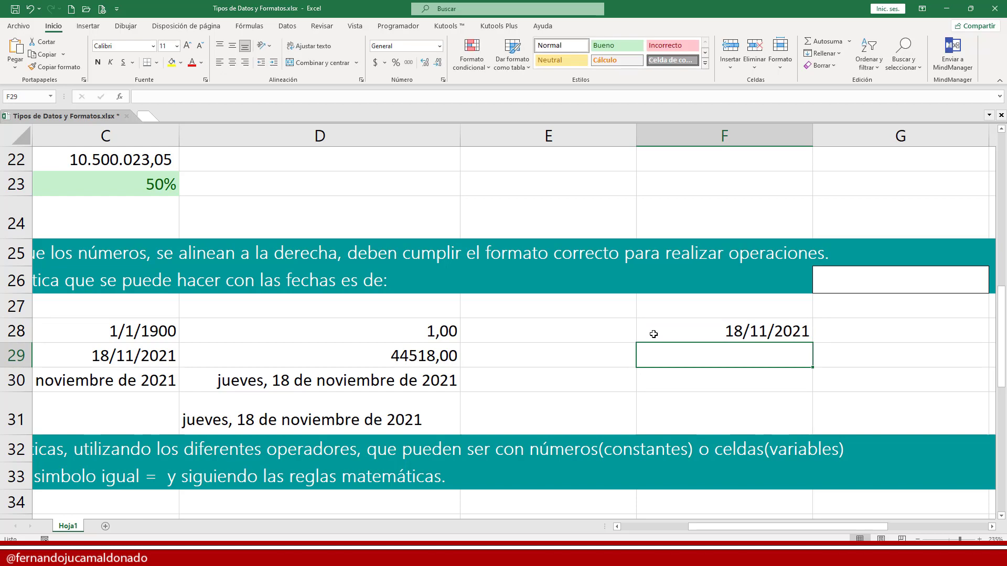
text(8)
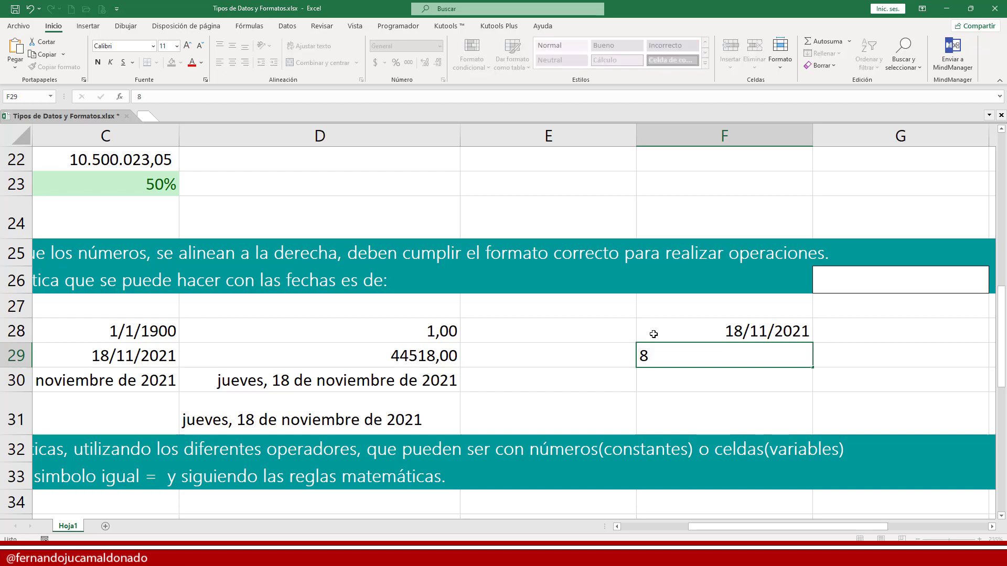
key(Return)
Step: Label the cells G28 to G30 as "FEC. ACTUAL", "DÍAS" and "FEC. FINAL"
key(Up)
key(Up)
key(Right)
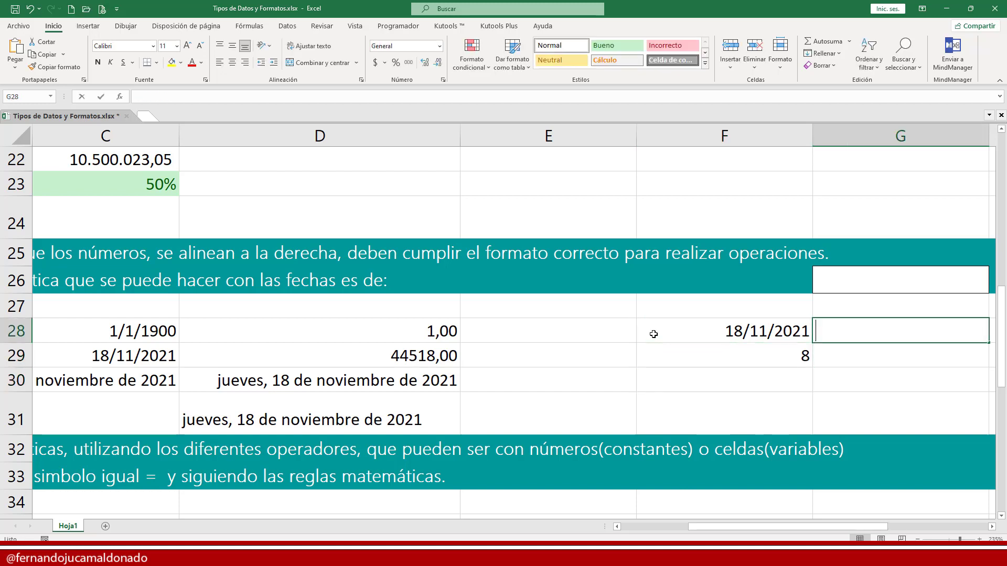
text(FEC. AC)
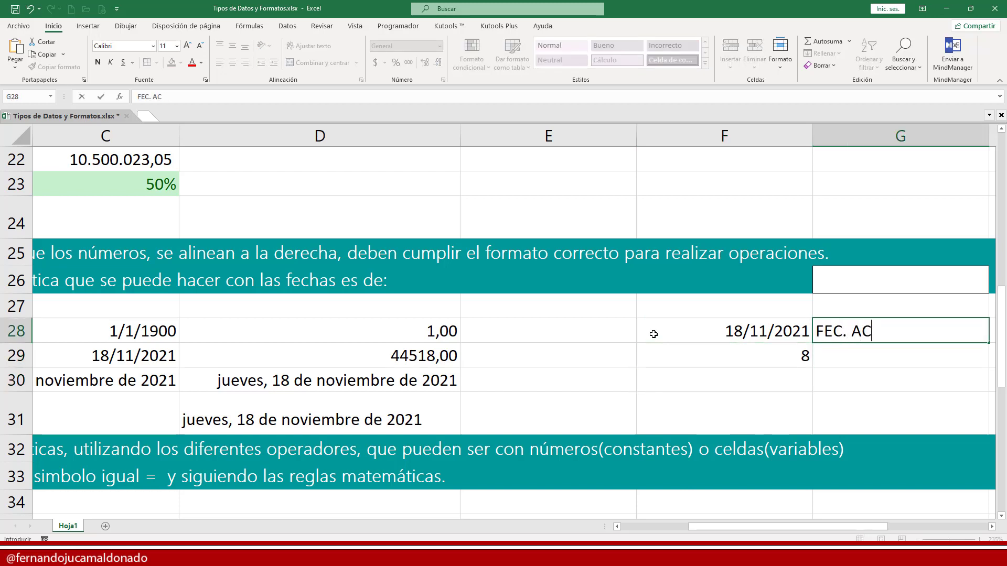
text(TUAL)
key(Return)
text(D)
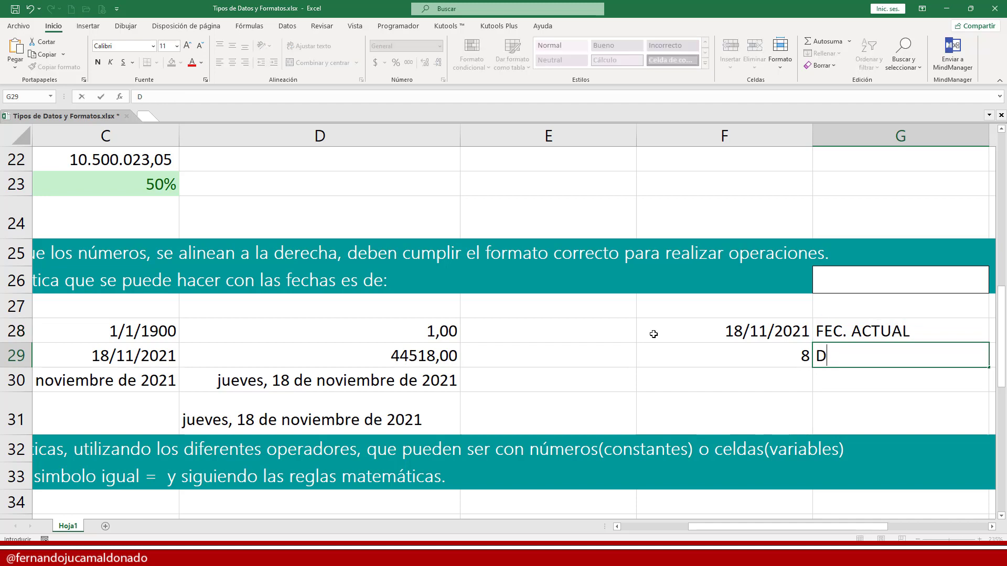
text(ÍAS)
key(Return)
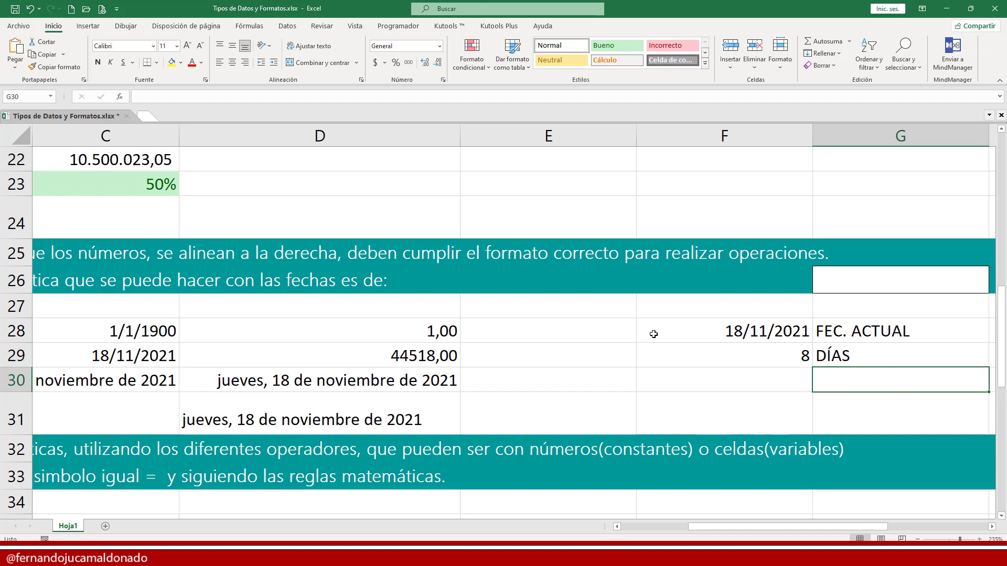
text(FECH)
key(BackSpace)
text(.)
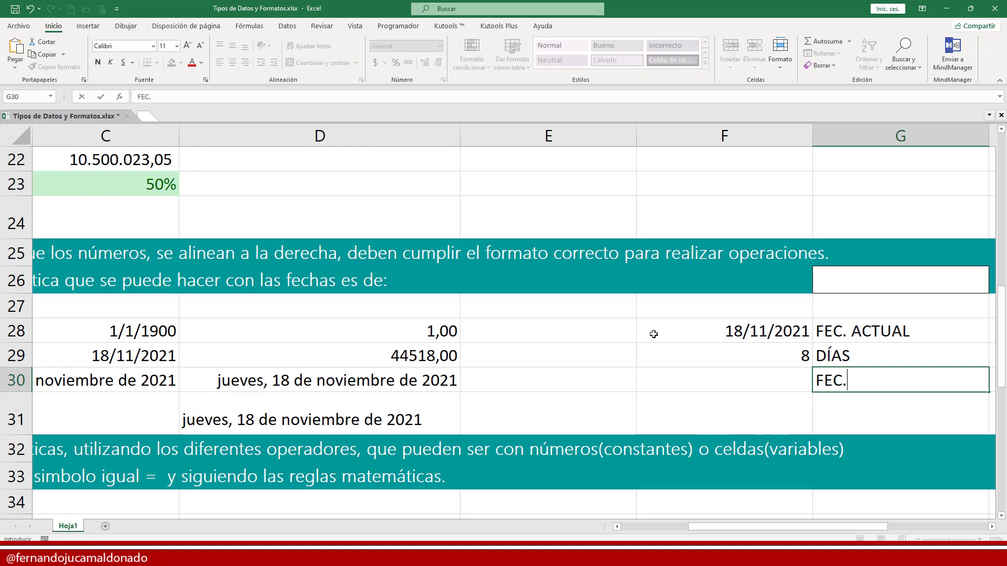
text( FINAL)
key(Return)
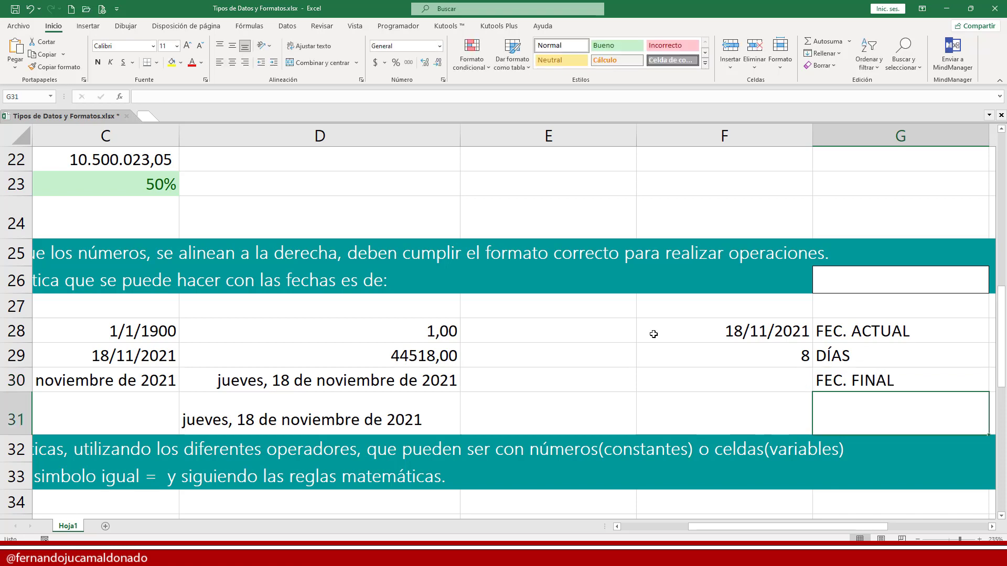
Step: Calculate the final date in F30 with the formula =F28+F29
key(Up)
key(Left)
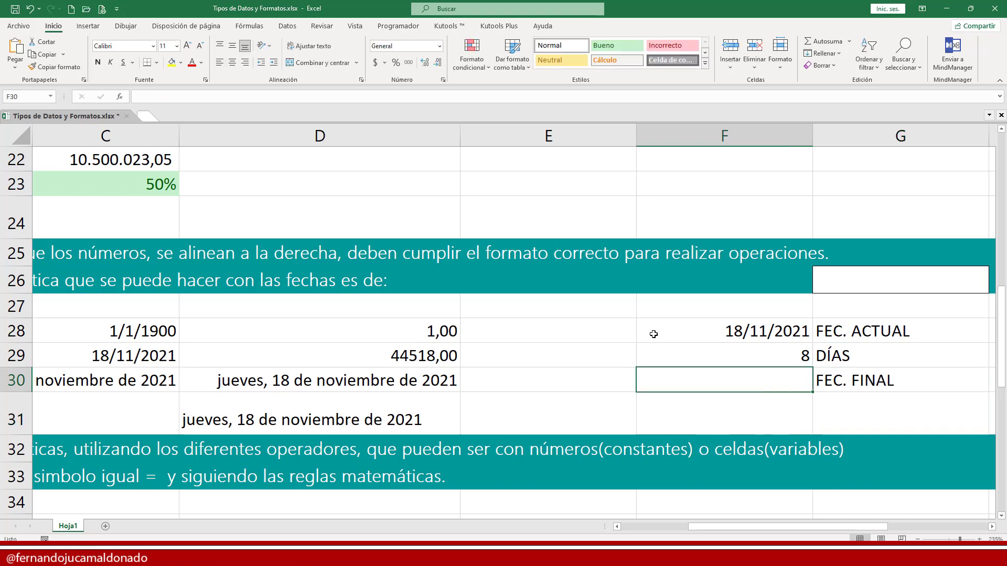
drag(702, 528, 808, 528)
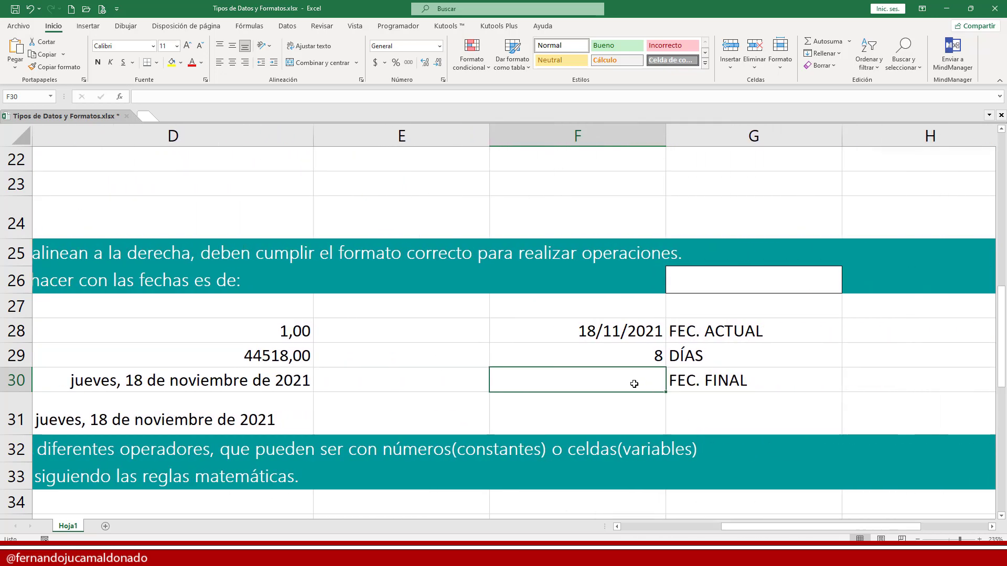
text(=)
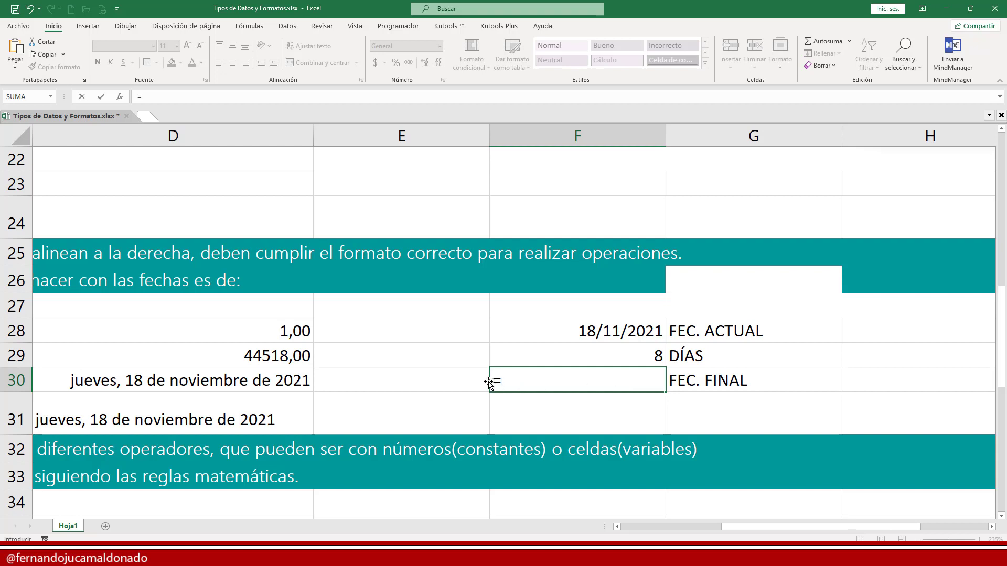
click(599, 331)
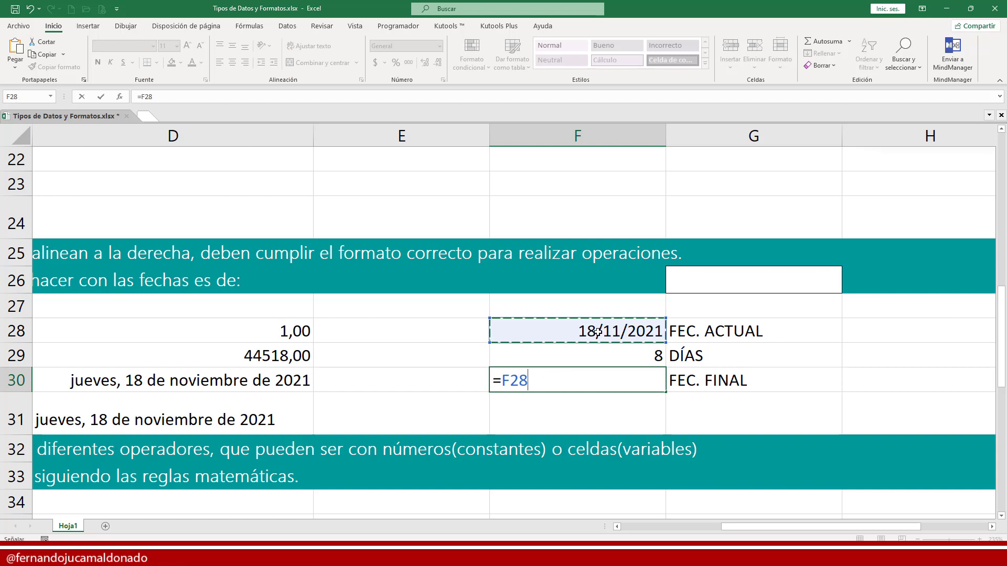
text(+)
click(590, 356)
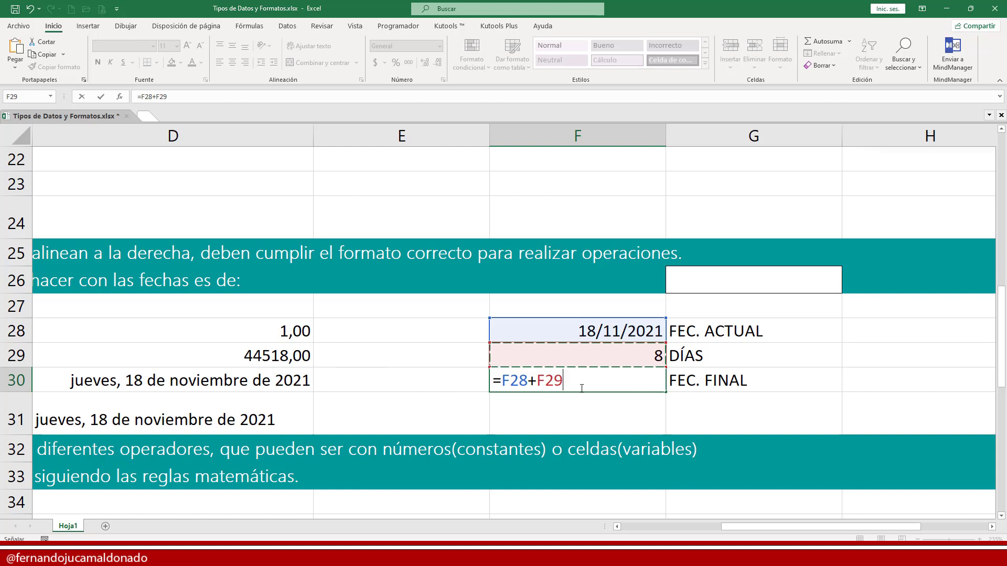
key(Return)
Step: Show the final date in F30 as a number in Millares style, and return it to Fecha corta
click(637, 381)
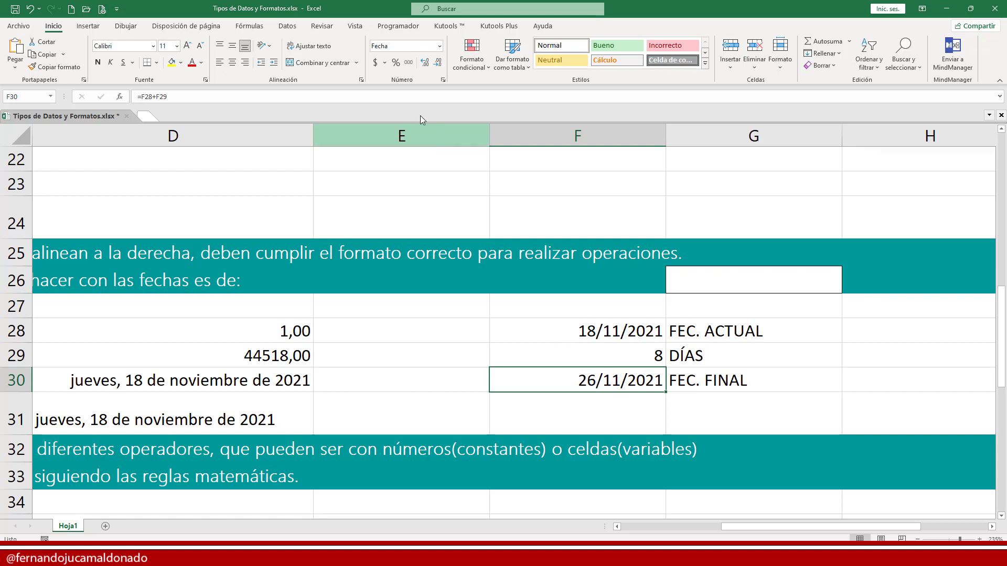
click(409, 65)
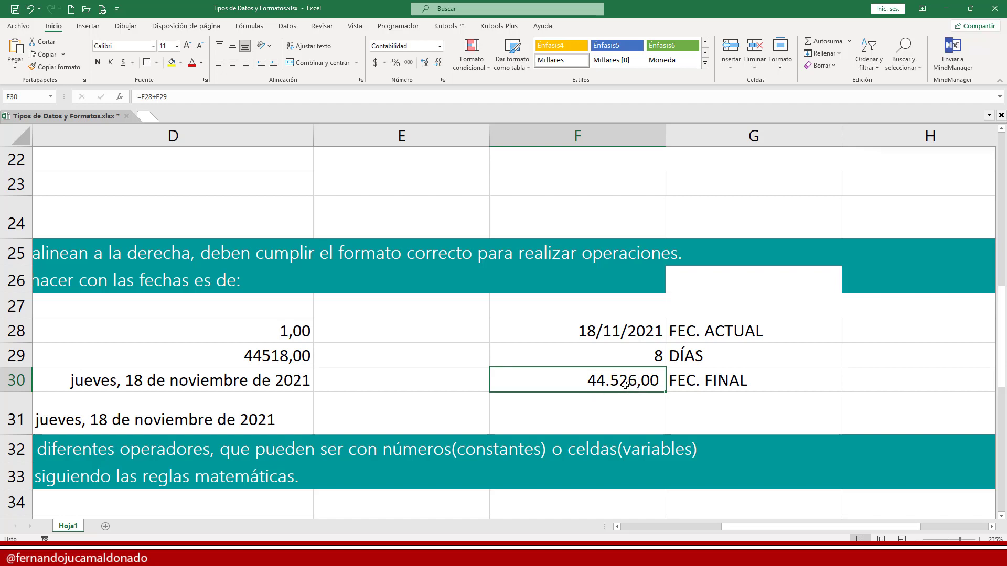
click(439, 47)
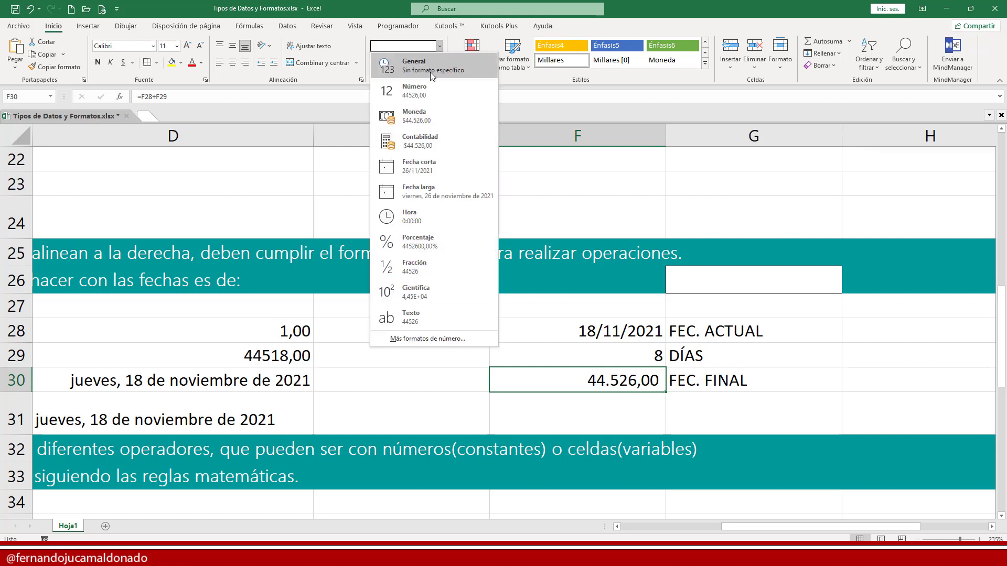
click(426, 166)
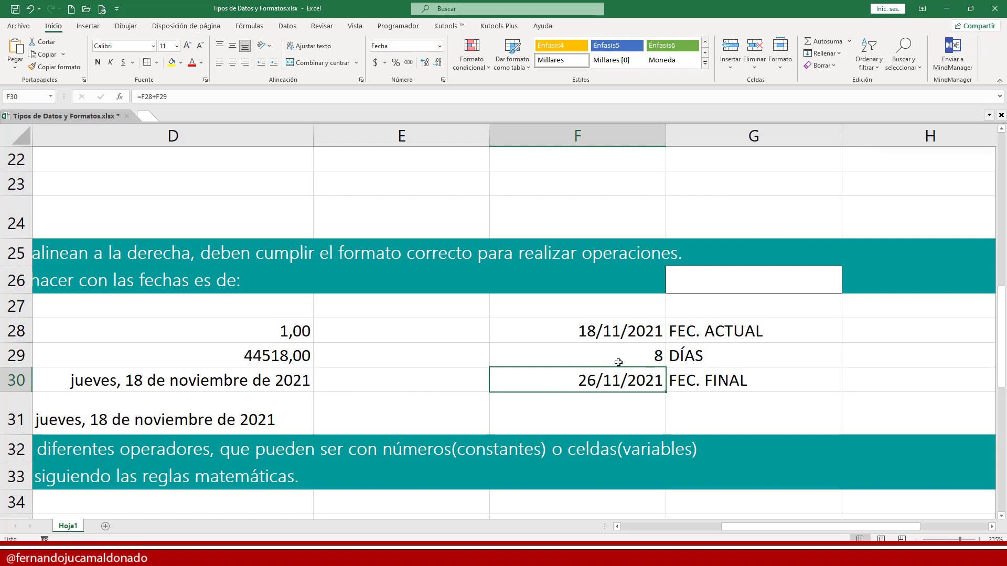
Step: Change the label in G29 to "DÍAS +"
click(687, 357)
key(F2)
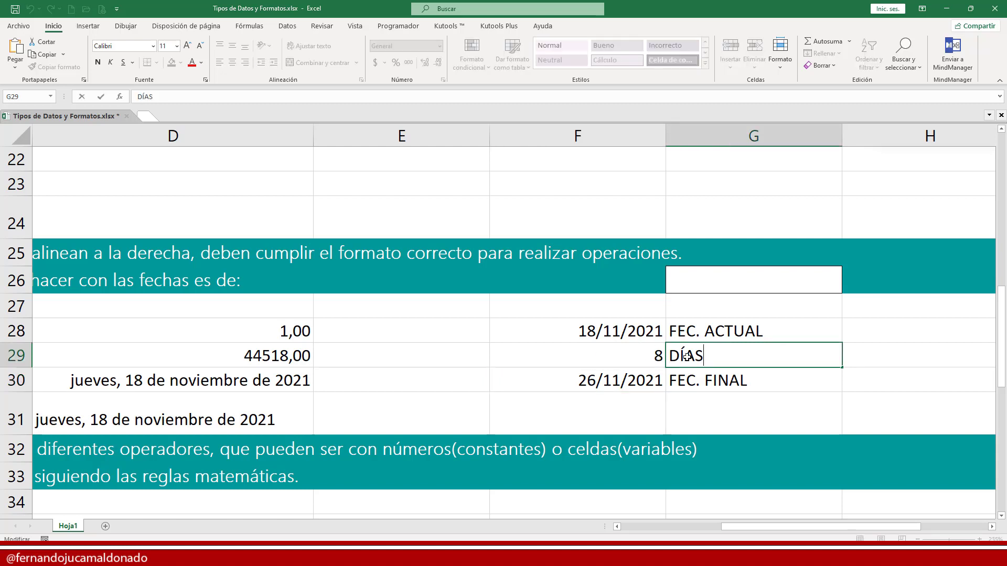
text(+)
key(Return)
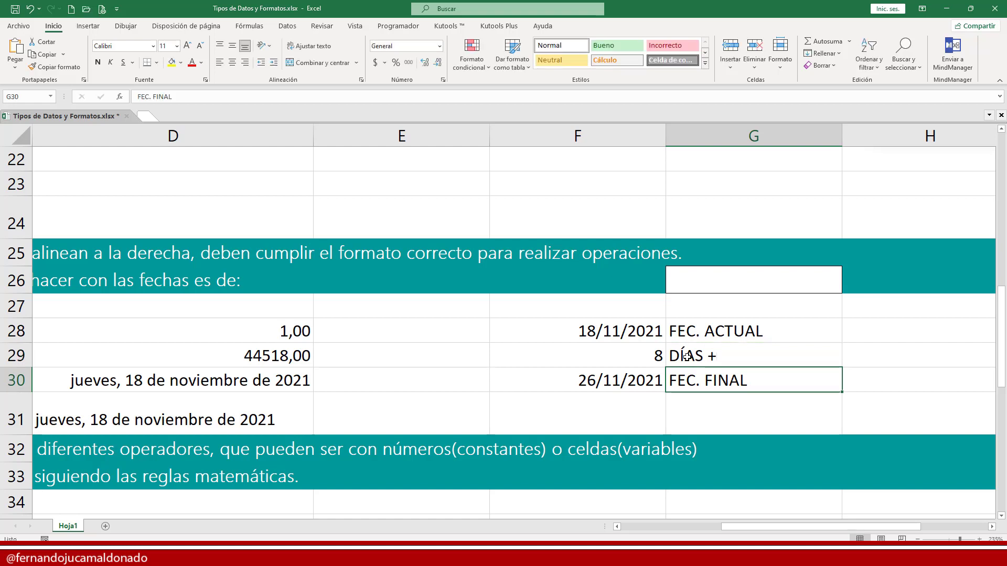
Step: Enter the date 18/11/2021 in H28 and the number 15 in H29
click(992, 528)
click(580, 340)
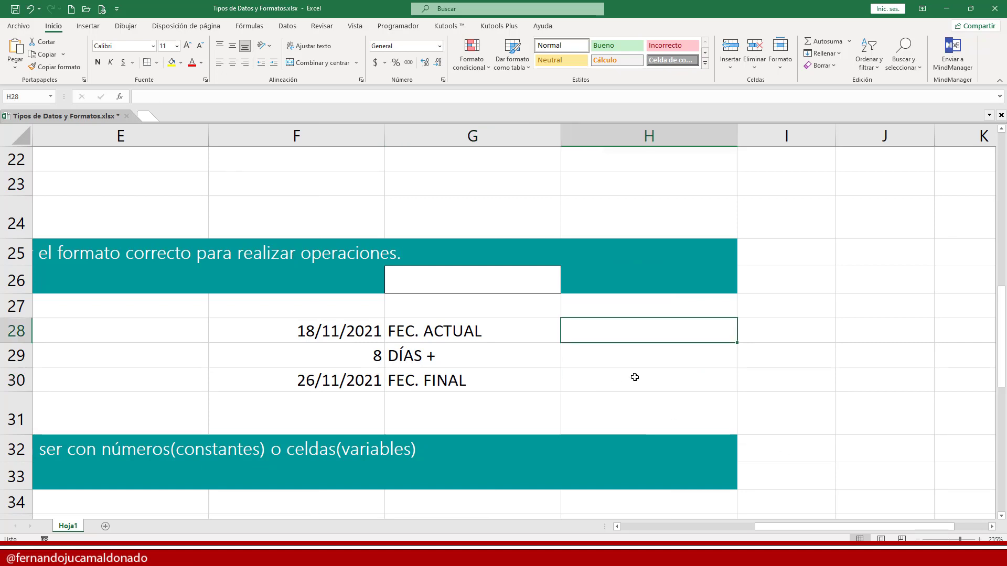
key(Left)
key(Left)
key(Right)
key(Right)
text(18/)
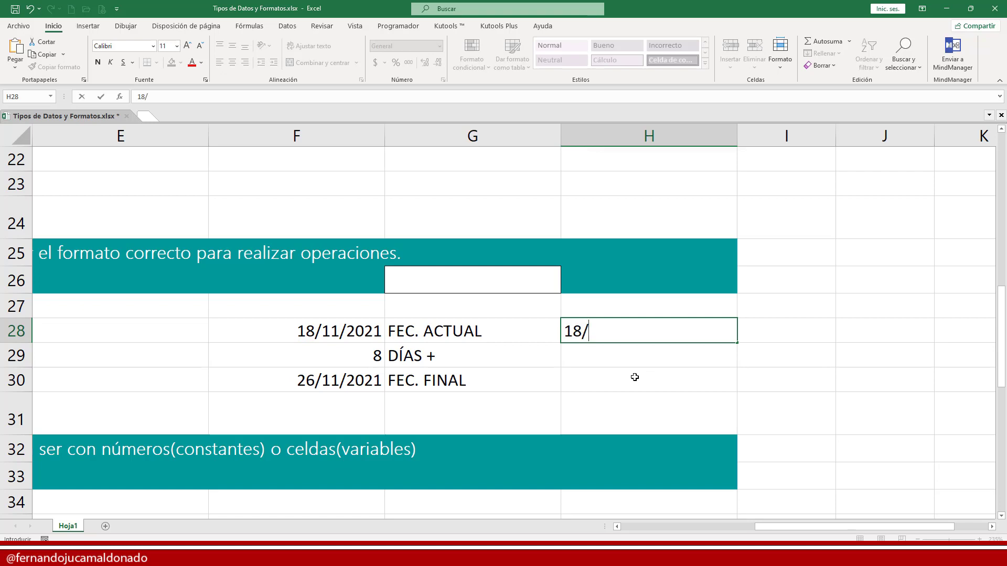
text(11/2021)
key(Return)
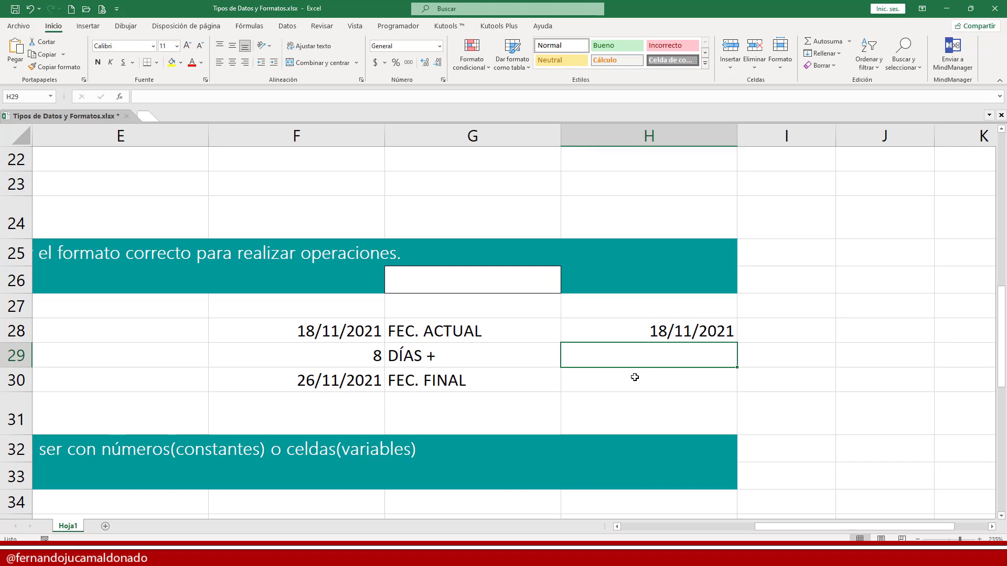
text(1)
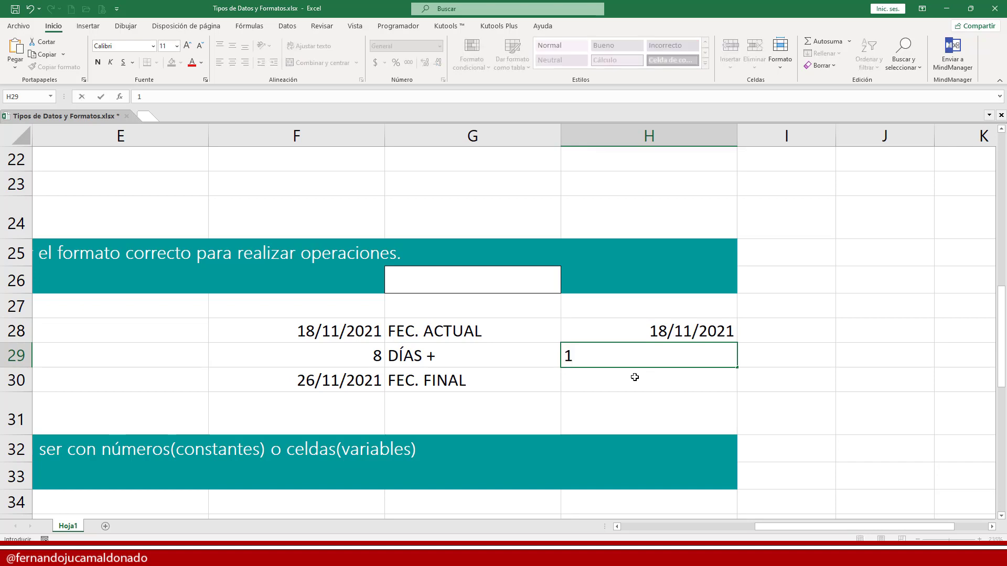
text(5)
key(Tab)
Step: Enter the labels "FEC. ACT." in I28, "DÍAS -" in I29 and "FEC. INICIAL" in I30
key(Up)
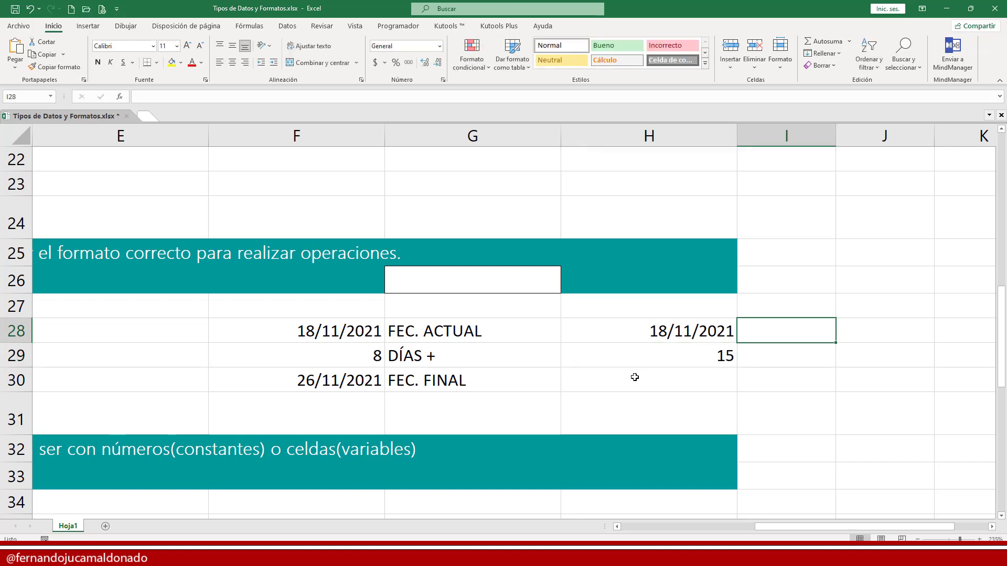
text(FEC. ACT.)
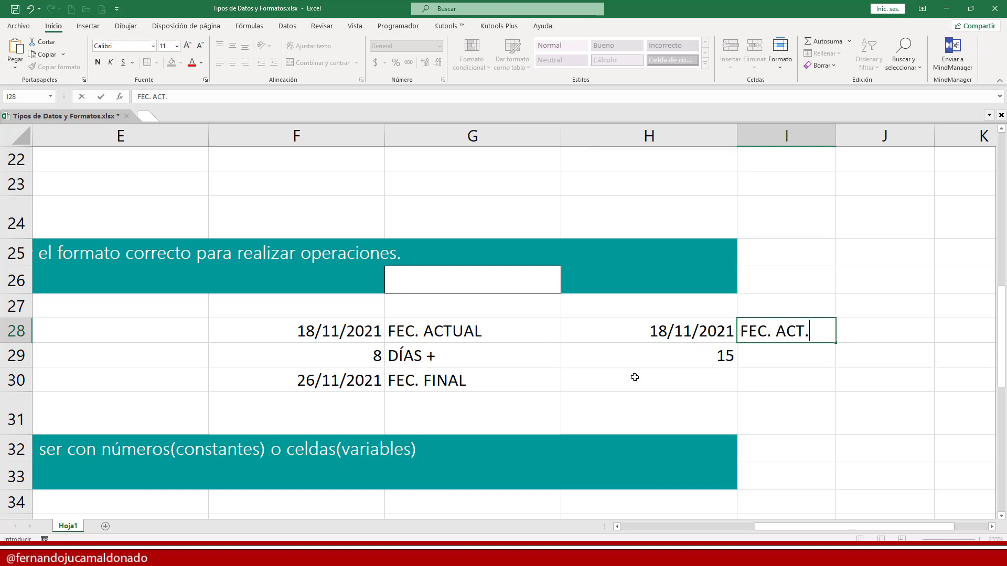
key(Return)
text(DIA)
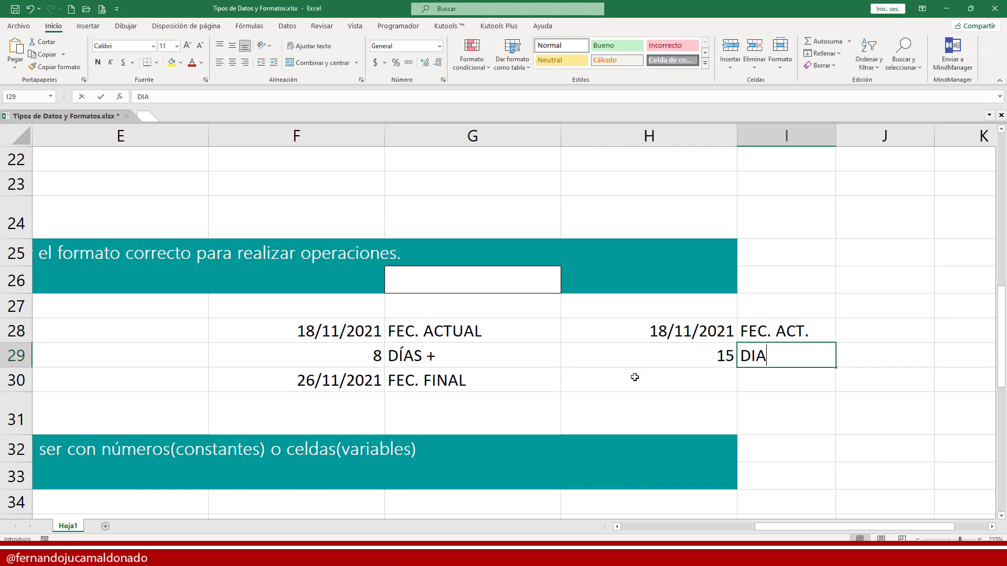
key(BackSpace)
key(BackSpace)
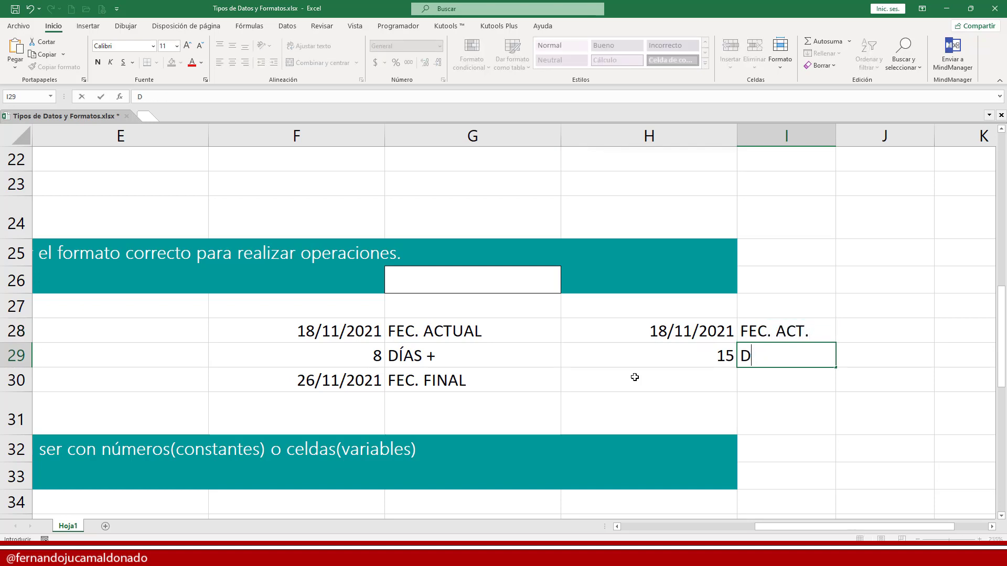
text(ÍAS -)
key(Return)
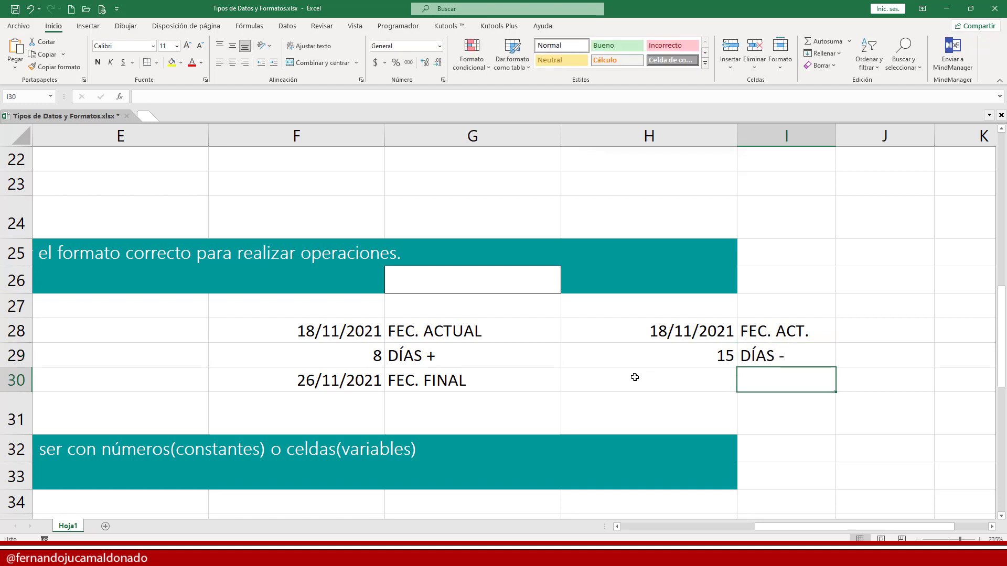
text(FEC. A)
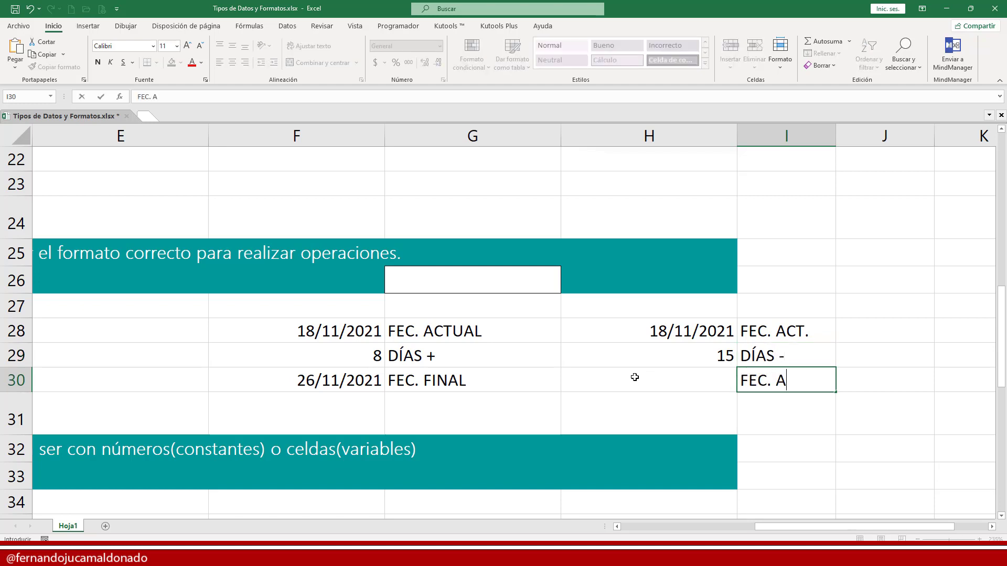
key(BackSpace)
text(INICIAL)
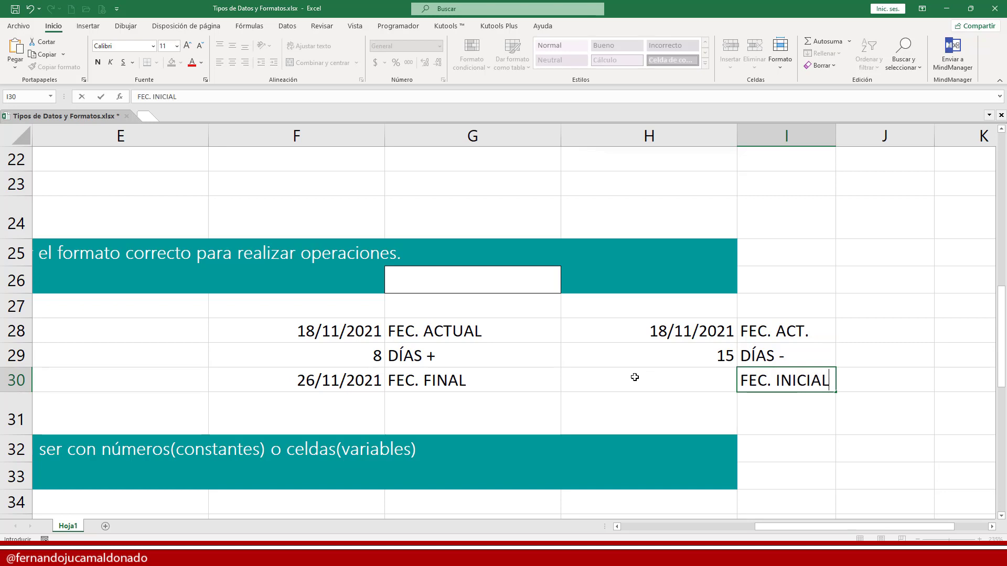
key(Return)
key(Up)
Step: Calculate the initial date in H30 by subtracting the days from the date with the formula =H28-H29
click(635, 377)
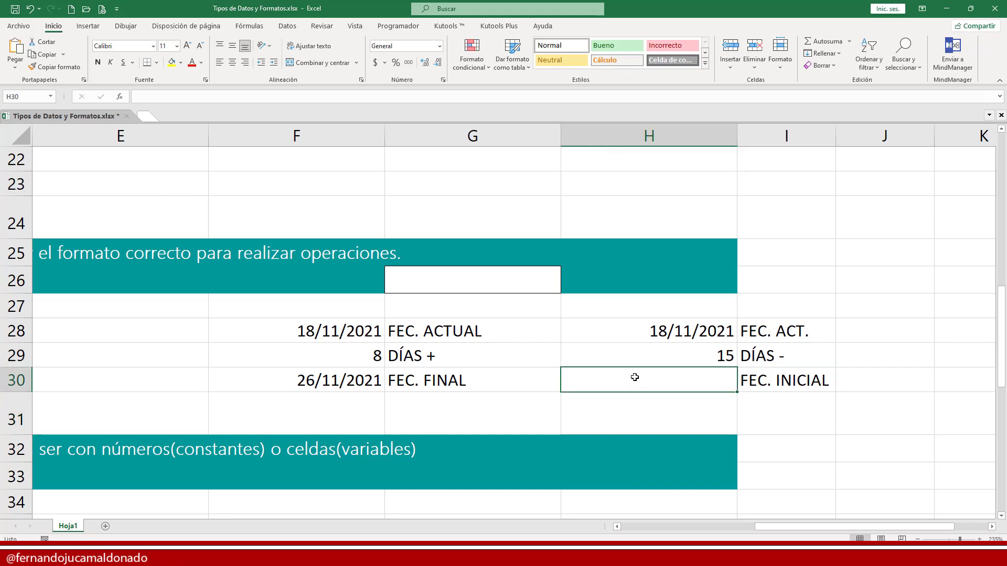
text(=)
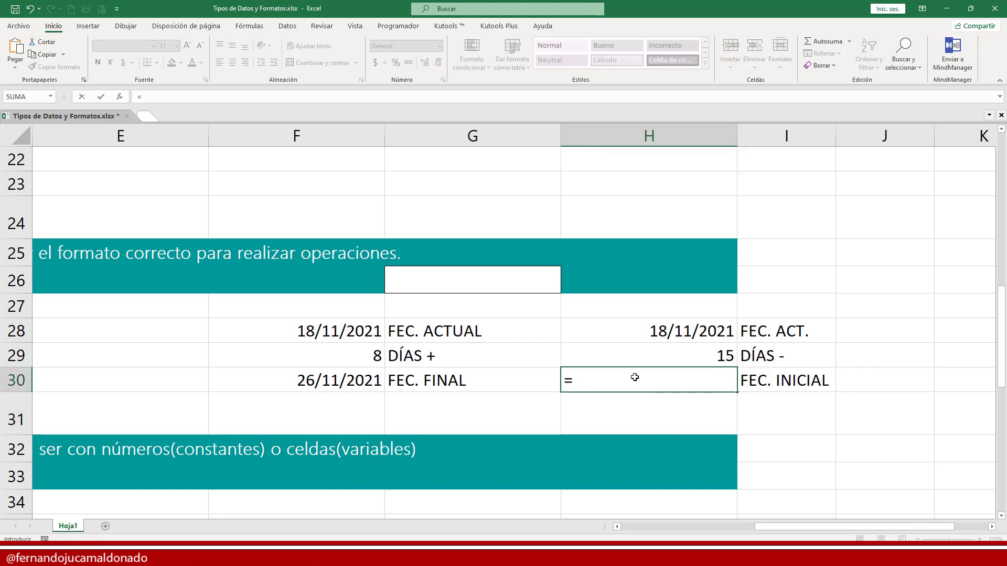
click(648, 334)
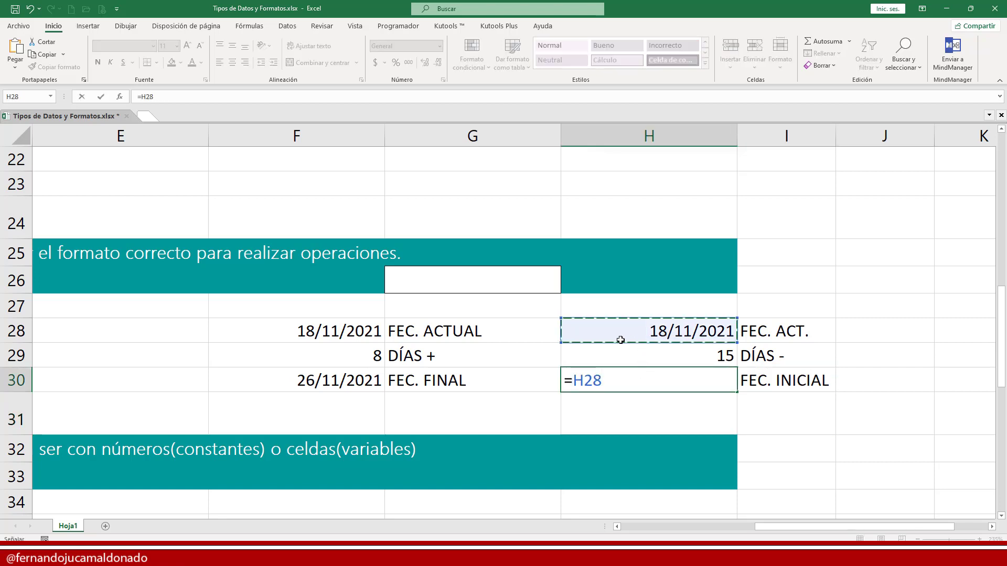
text(-)
click(671, 363)
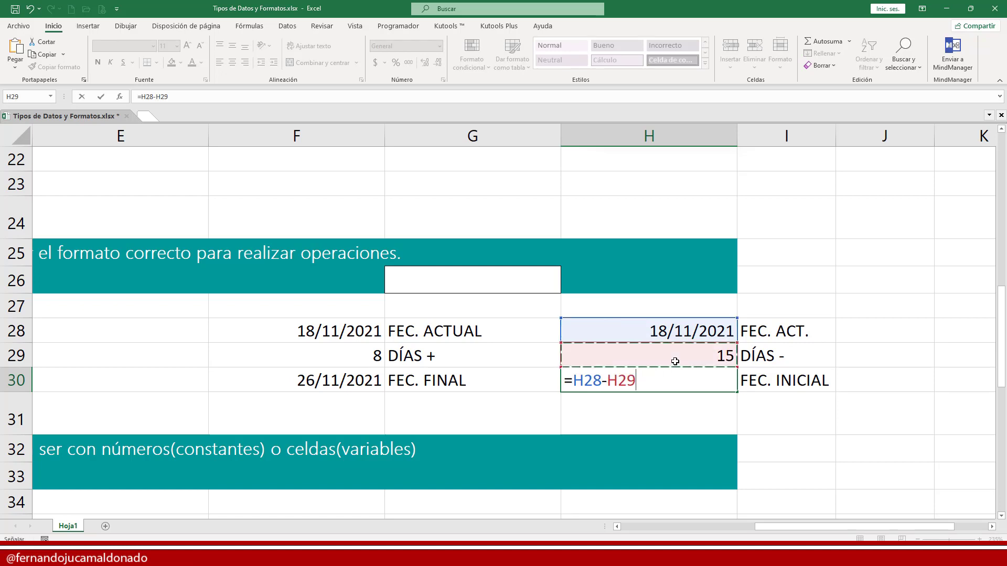
key(Return)
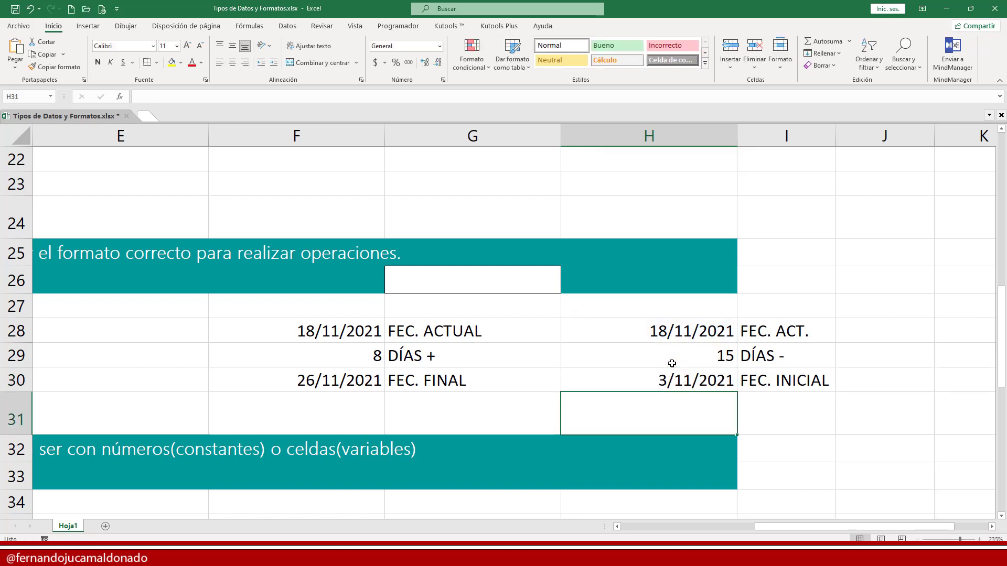
click(680, 383)
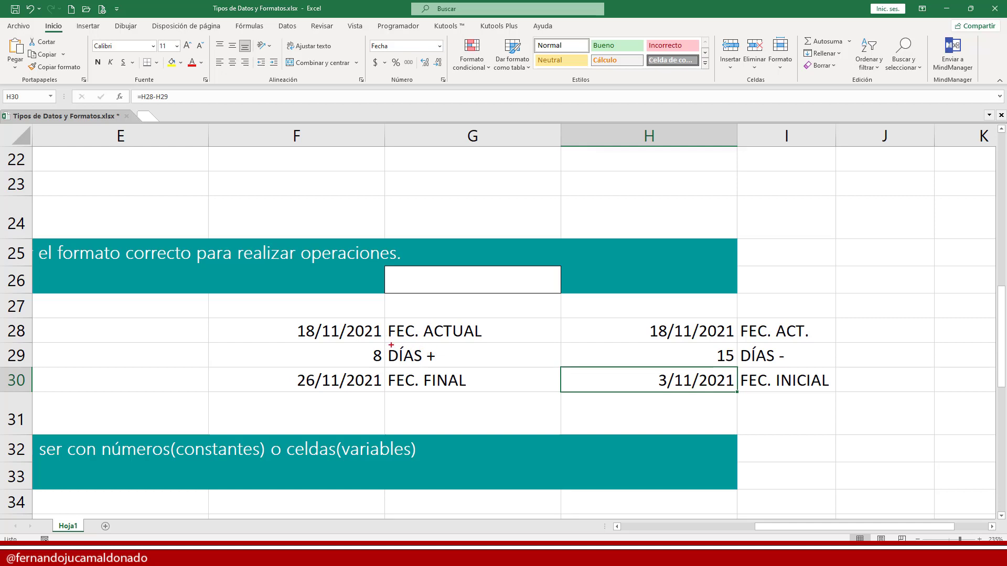
drag(422, 355, 444, 362)
key(Escape)
Step: Enter the date 18/11/2021 in E28
click(174, 322)
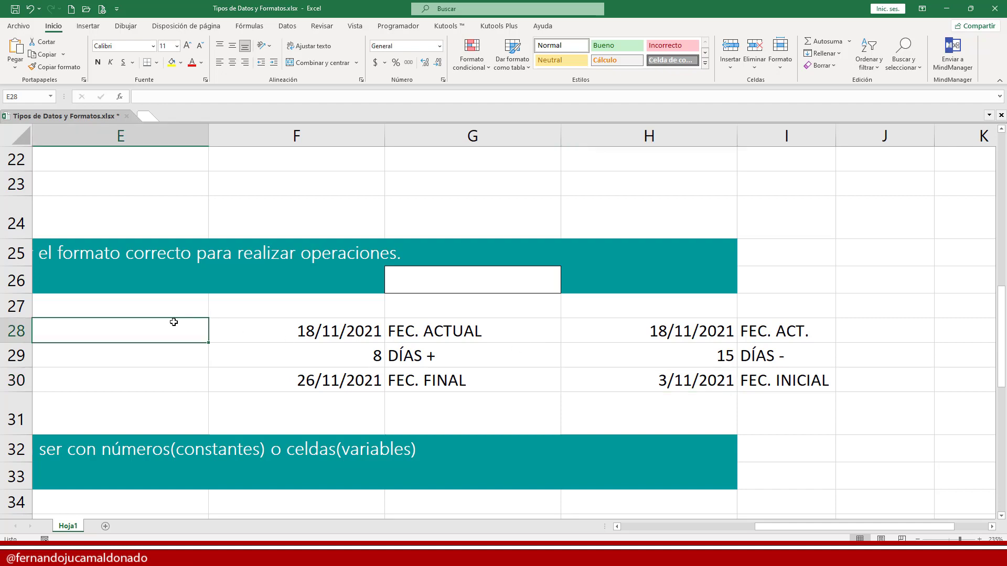
text(1)
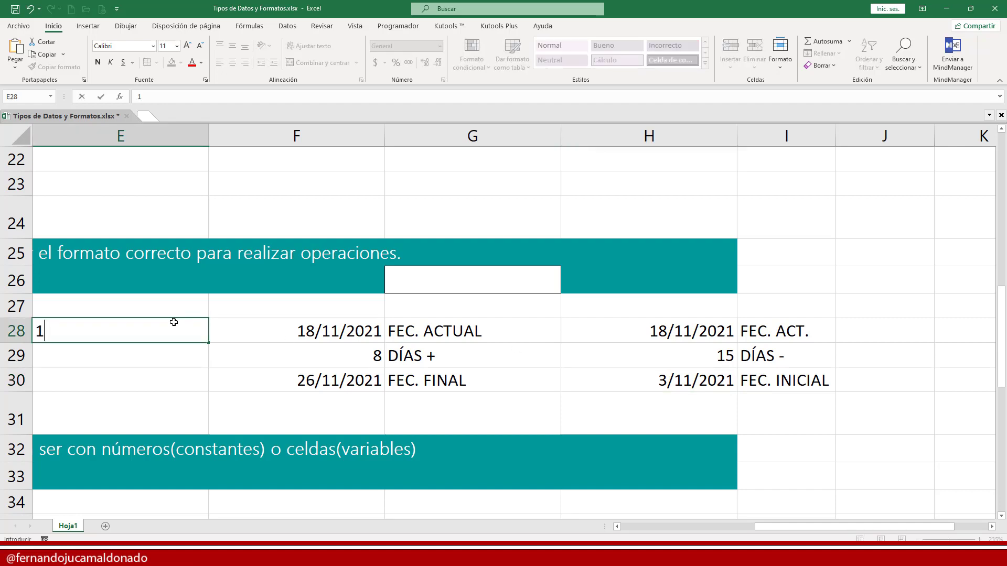
text(8/11/2021)
key(Return)
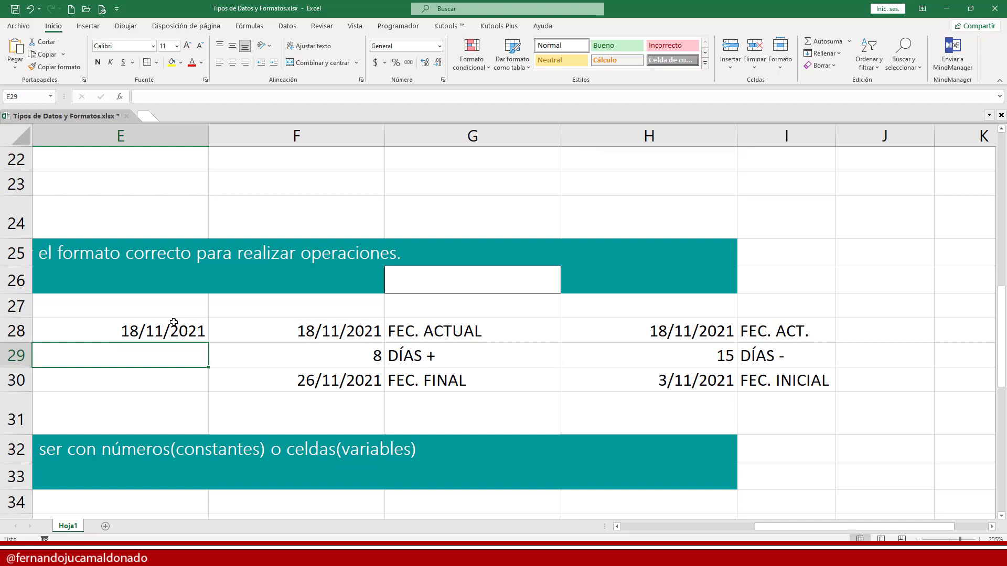
Step: Enter a date without a year, 26-11, in E29 and check how it is stored
text(26-)
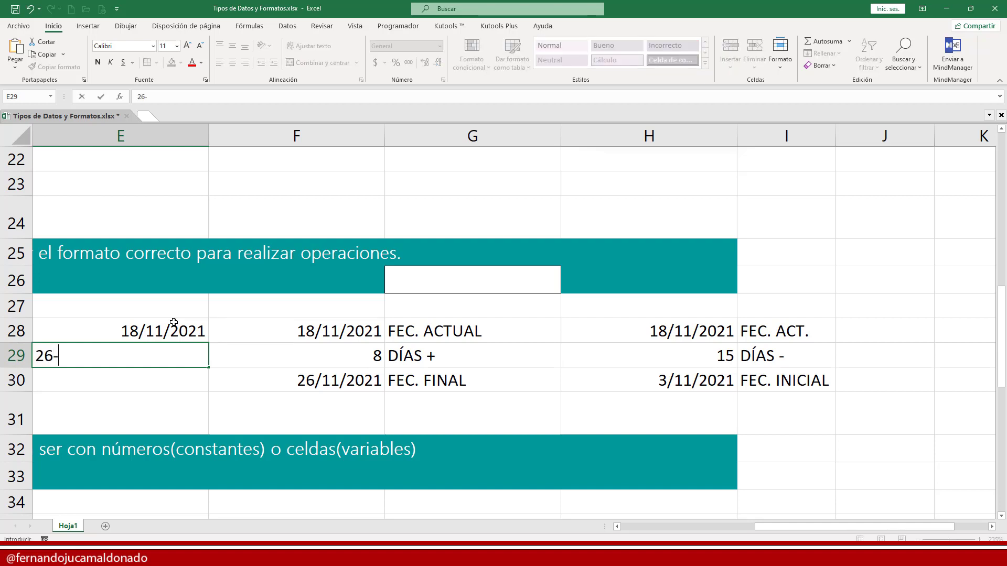
text(11)
key(Return)
key(Up)
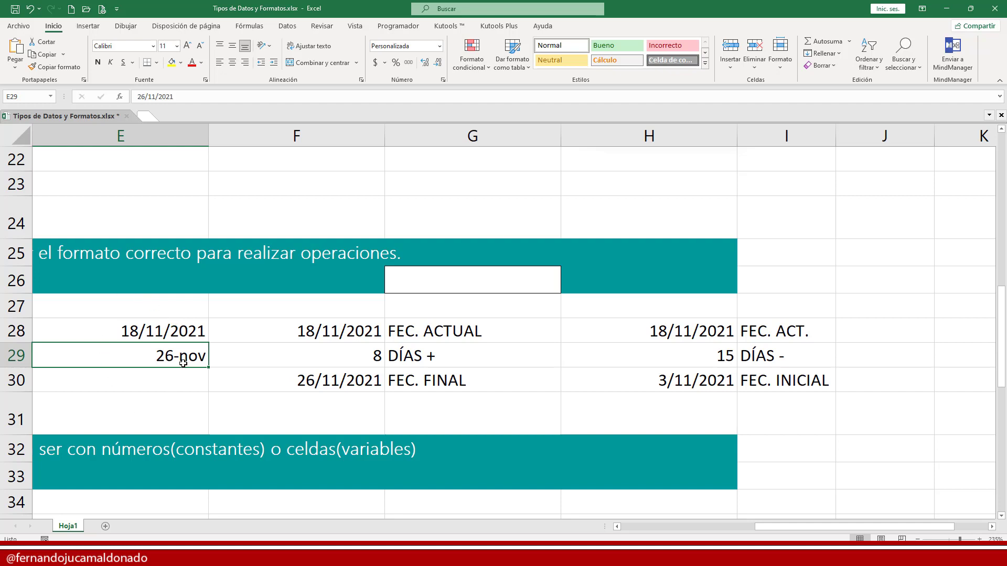
mouse_move(132, 91)
mouse_down()
mouse_move(138, 106)
mouse_move(182, 104)
mouse_up()
drag(208, 333, 167, 107)
Step: Re-enter the date in E29 with slashes, first as 26/11 and again as 26/11/2021
text(26/11)
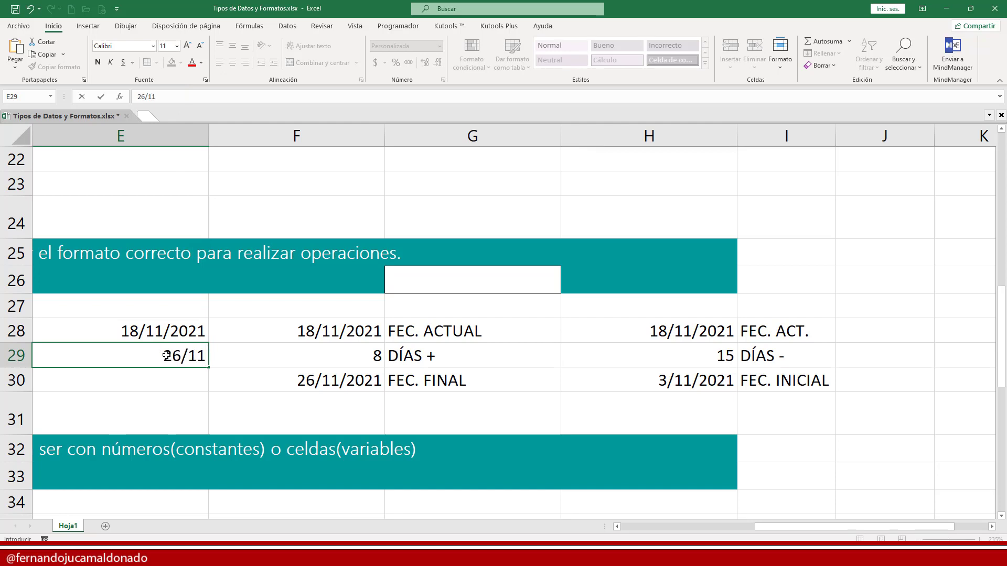
key(Return)
click(166, 356)
text(26/11/2021)
key(Return)
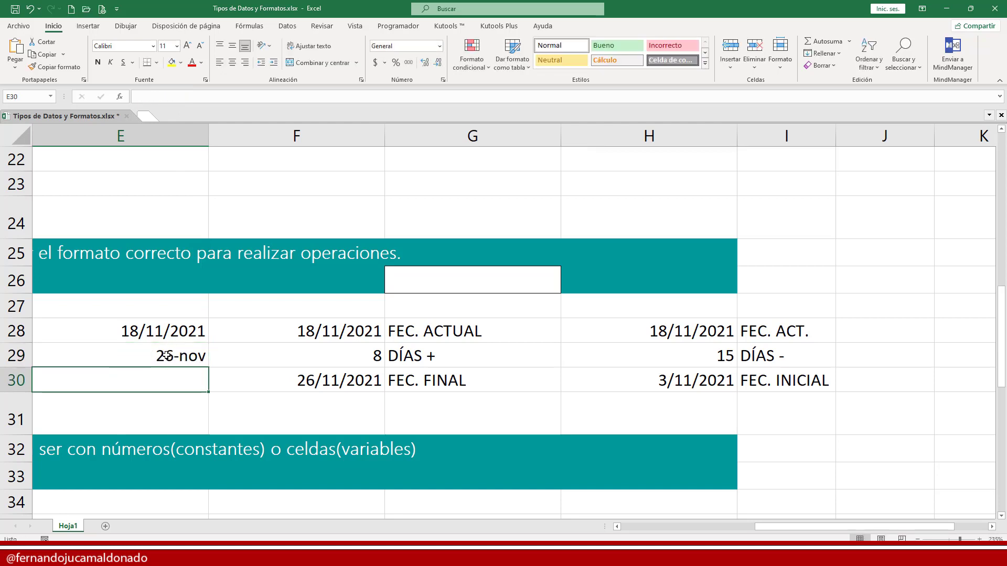
Step: Apply the Fecha corta format to the date in E29
click(166, 355)
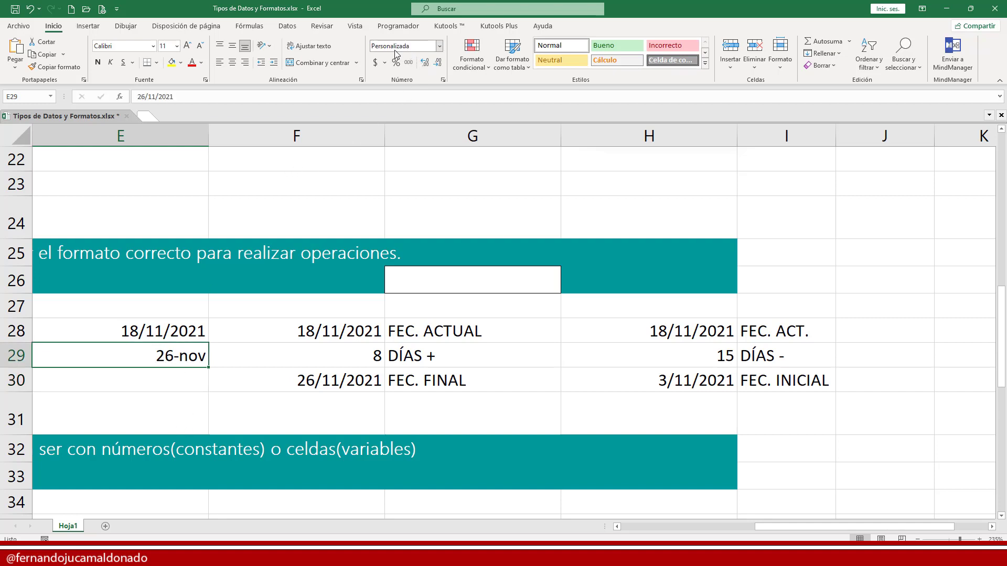
click(438, 46)
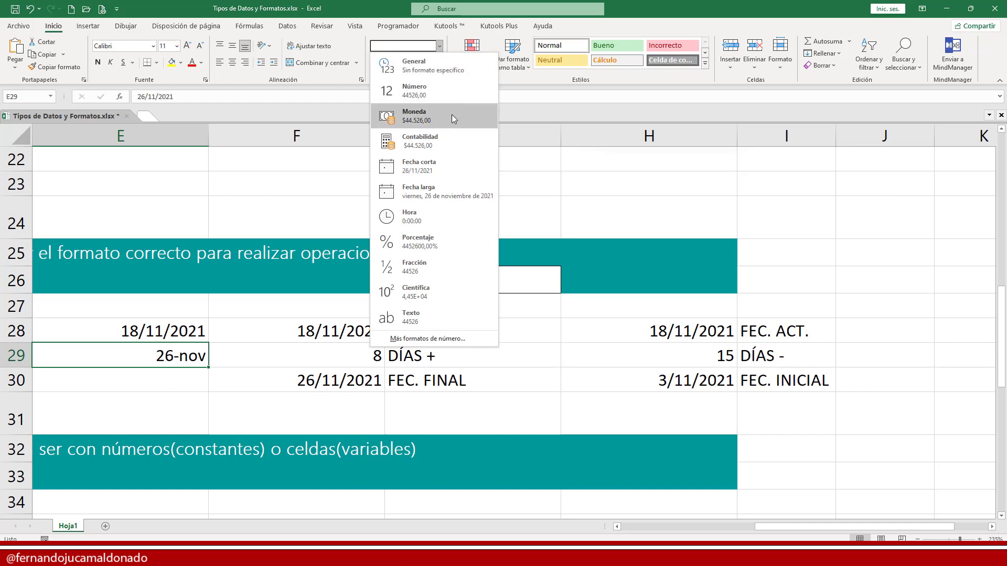
click(451, 169)
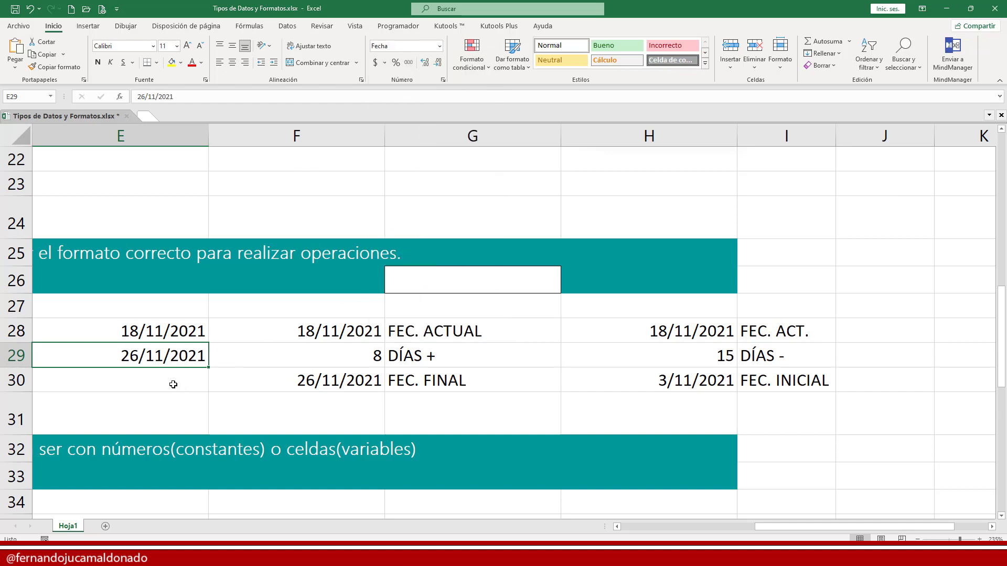
Step: Calculate the number of days between the two dates in E30 with the formula =E29-E28
click(172, 338)
click(173, 353)
click(165, 377)
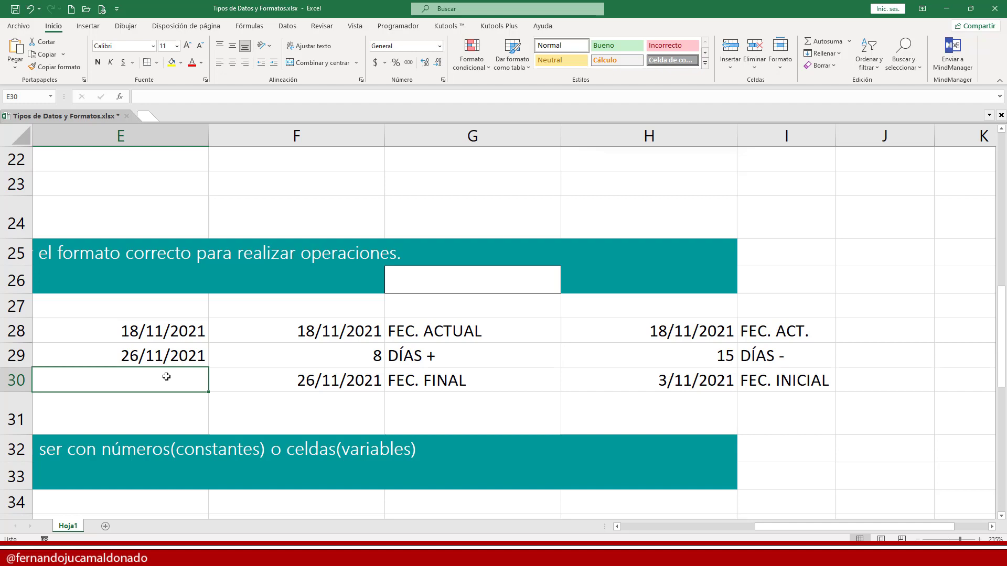
text(=)
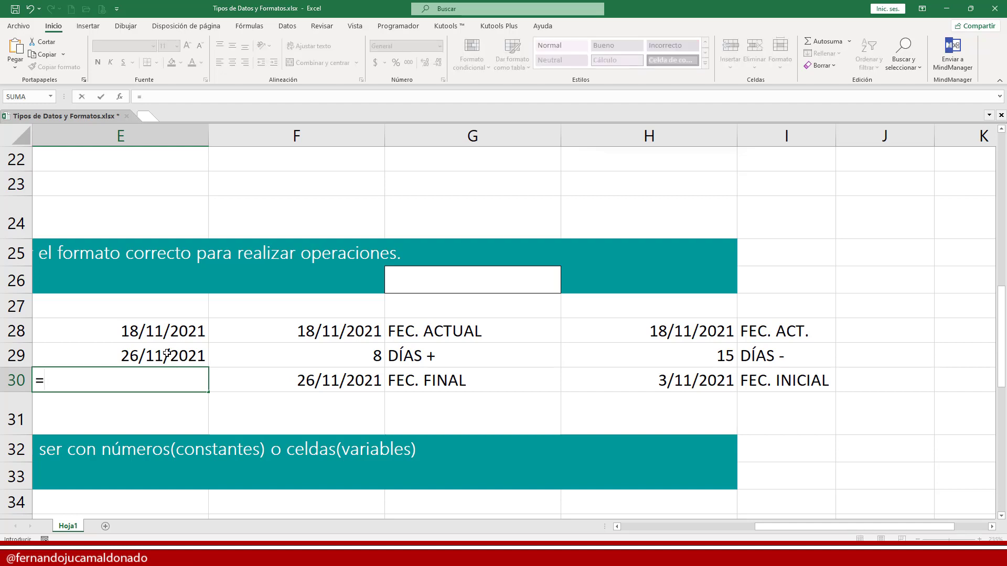
click(167, 353)
text(-)
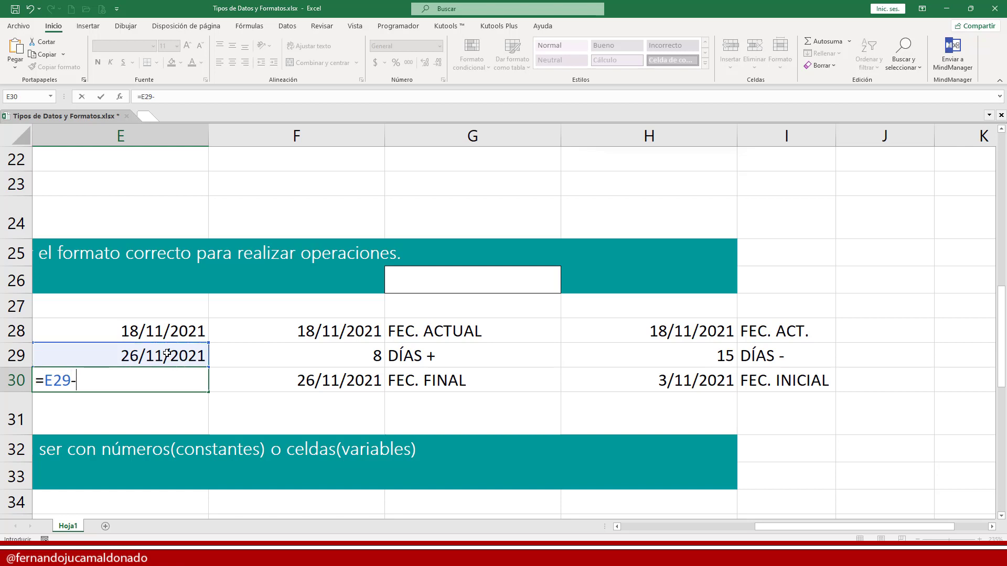
click(170, 330)
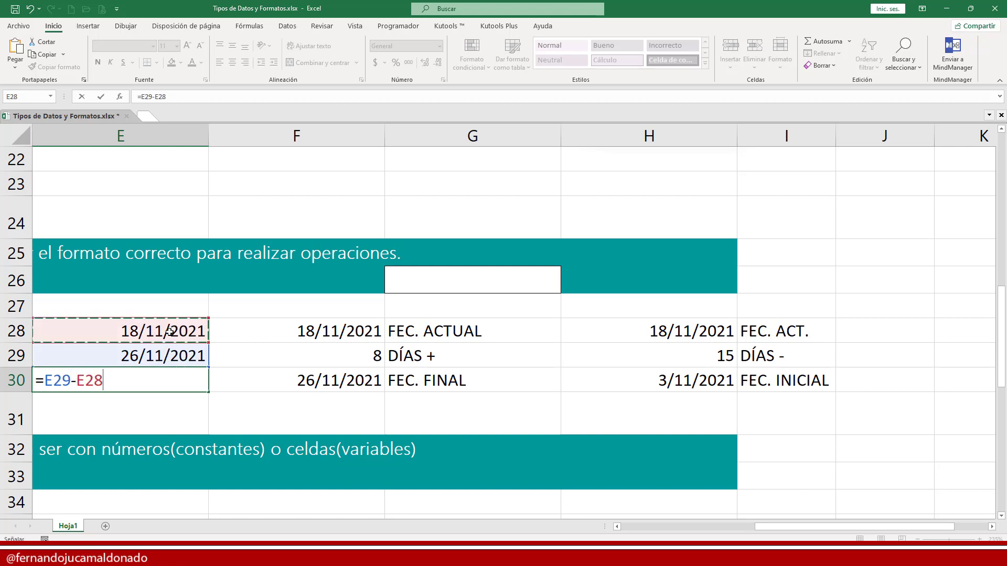
click(616, 527)
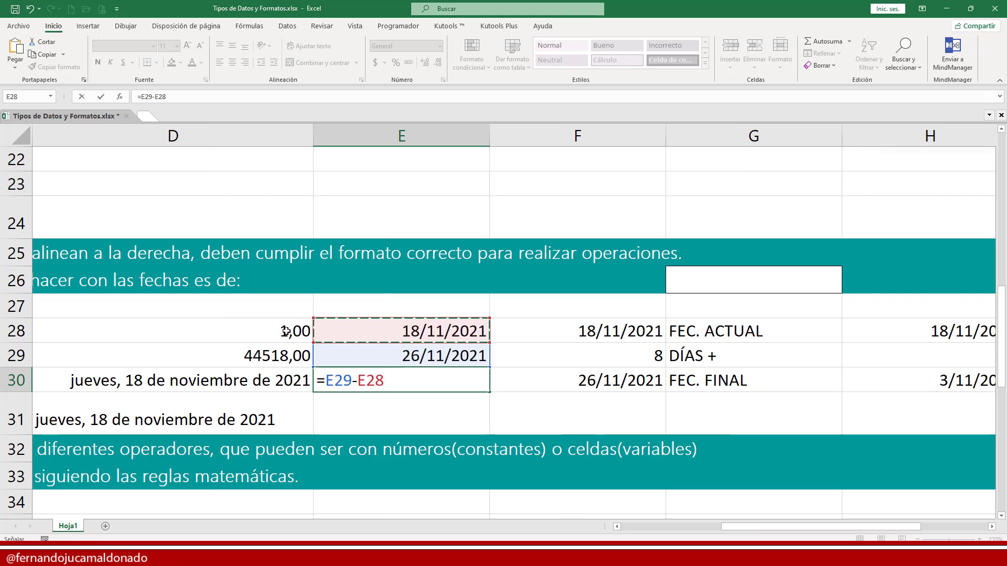
click(618, 527)
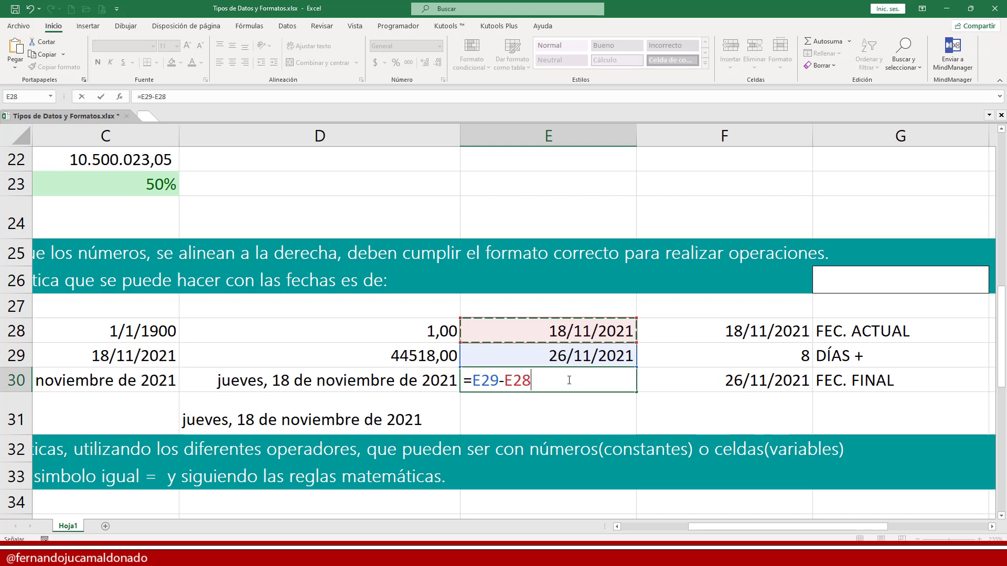
key(Return)
Step: Review the dates in E28 and E29 and the subtraction formula in E30 alongside the neighbouring date calculations
click(594, 334)
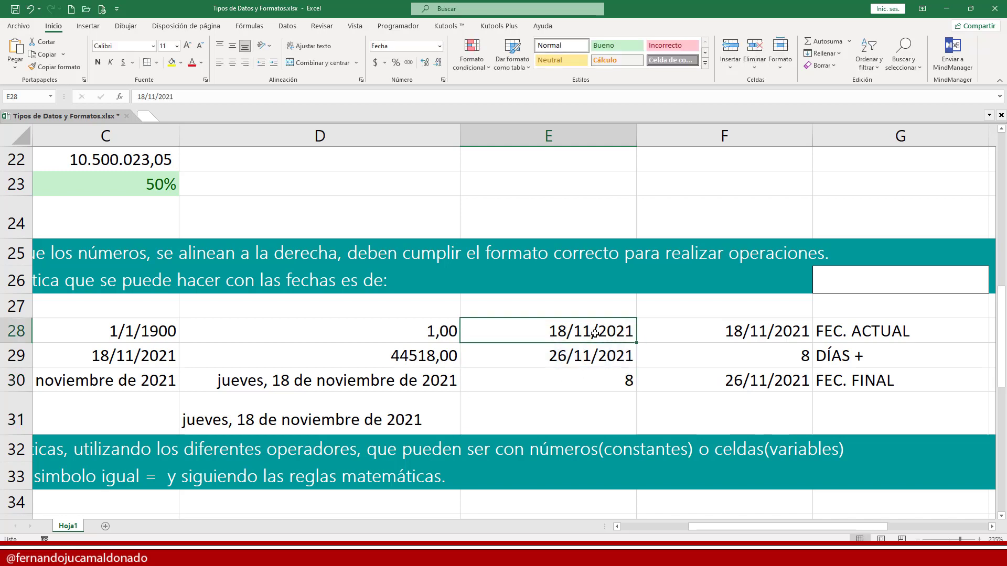
click(598, 357)
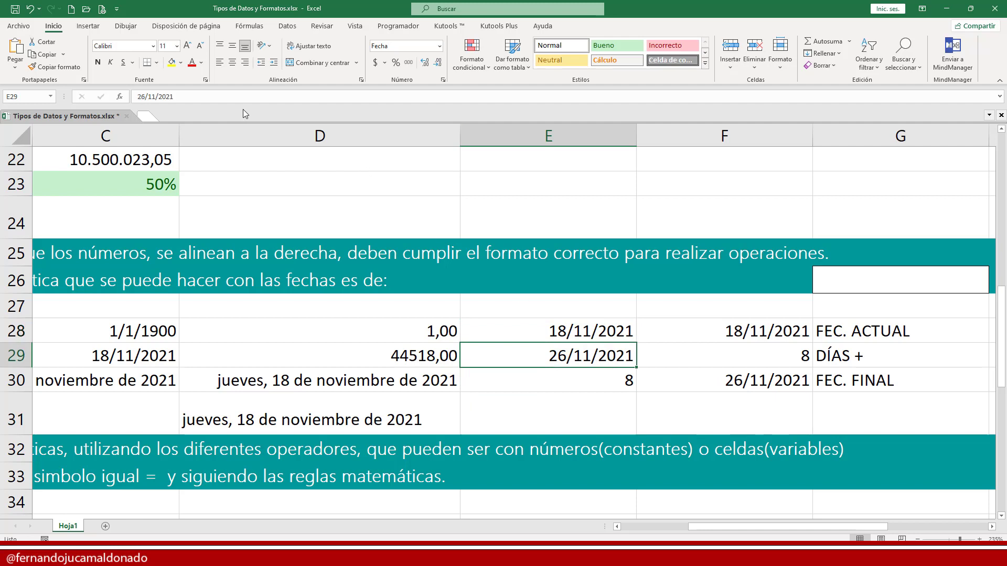
click(623, 385)
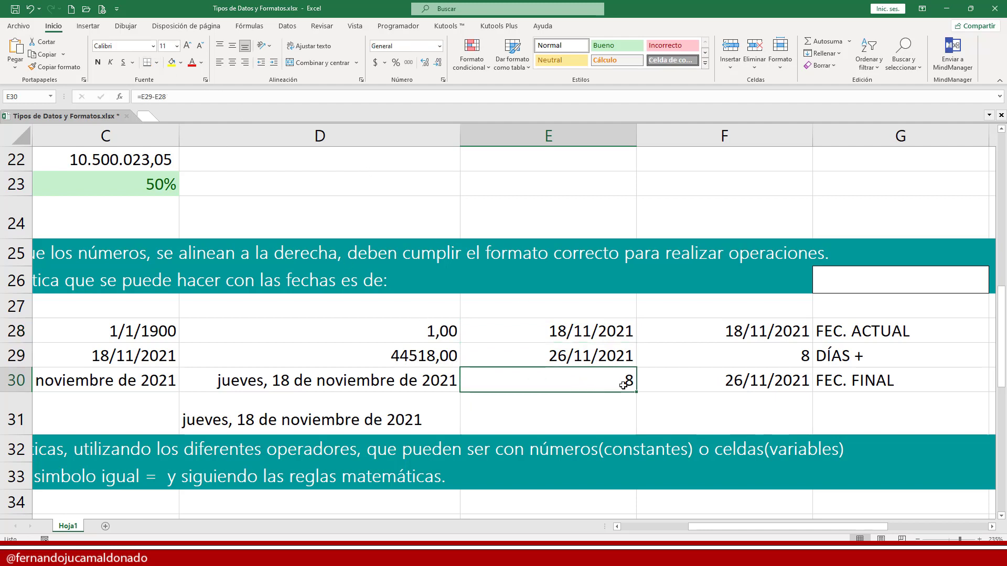
click(607, 413)
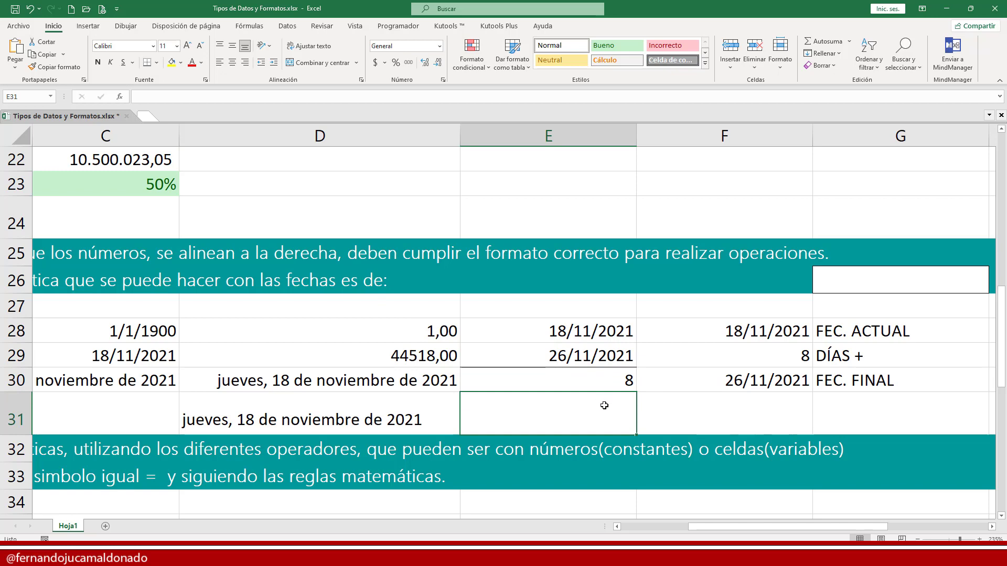
click(992, 527)
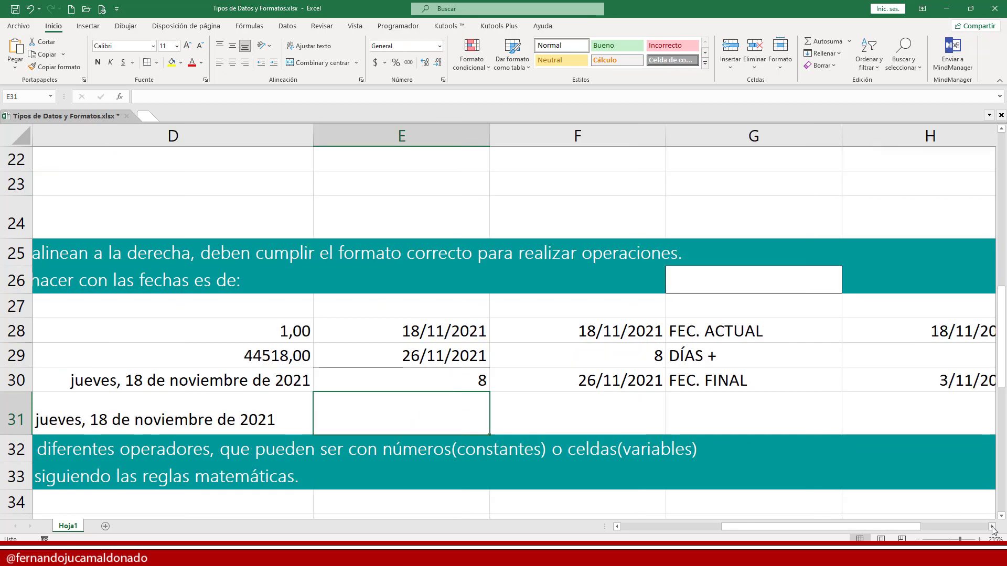
click(993, 527)
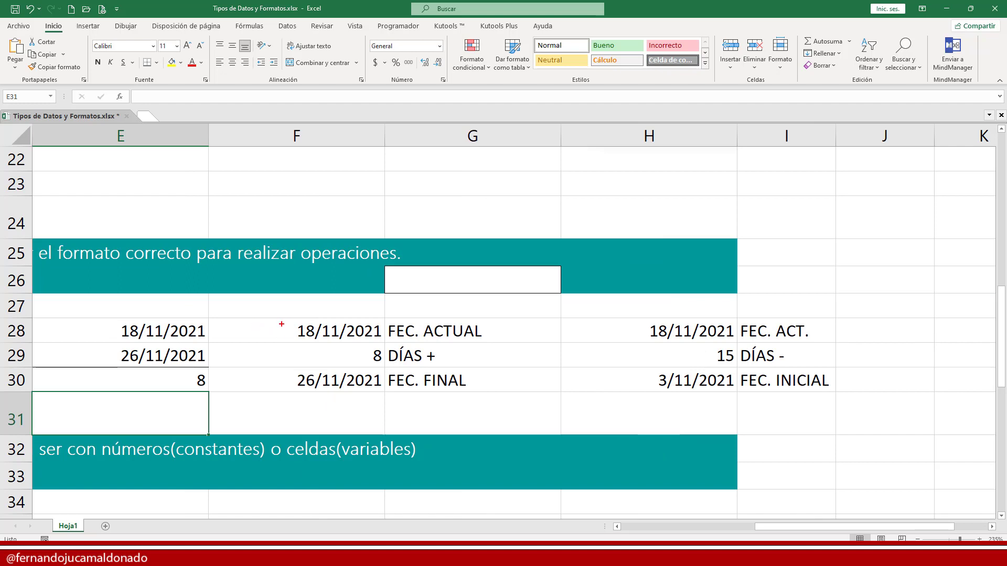
Step: Outline the three date calculations in rows 28 to 30 with red boxes and clear the markings
drag(290, 320, 488, 389)
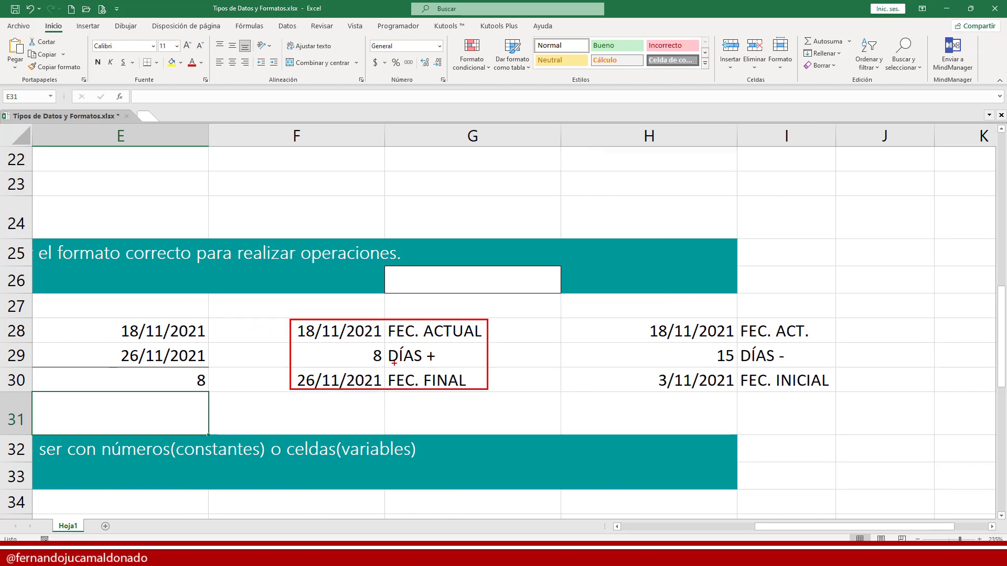
mouse_move(634, 321)
mouse_down()
mouse_move(736, 381)
mouse_move(840, 391)
mouse_up()
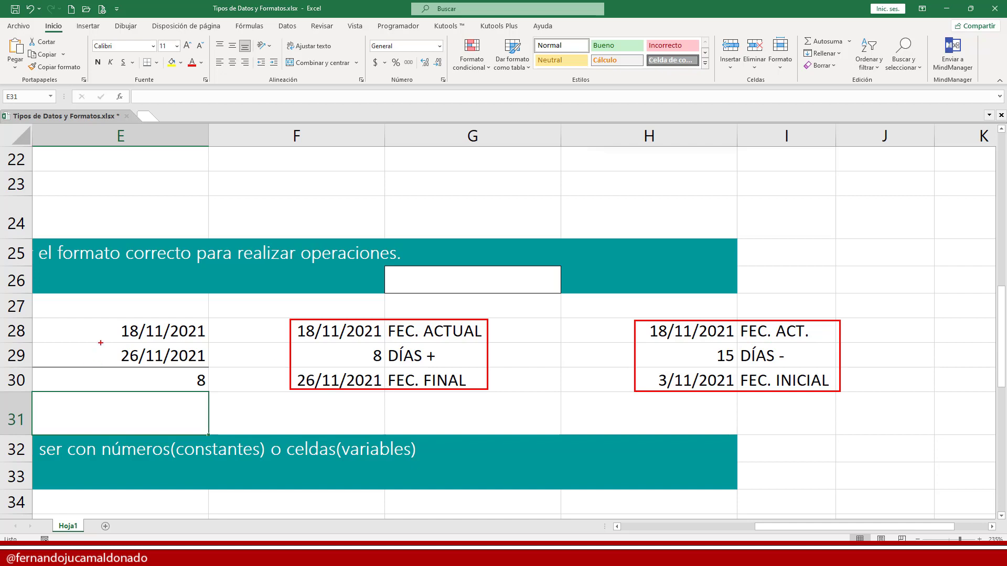
mouse_move(34, 320)
mouse_down()
mouse_move(47, 341)
mouse_move(210, 390)
mouse_up()
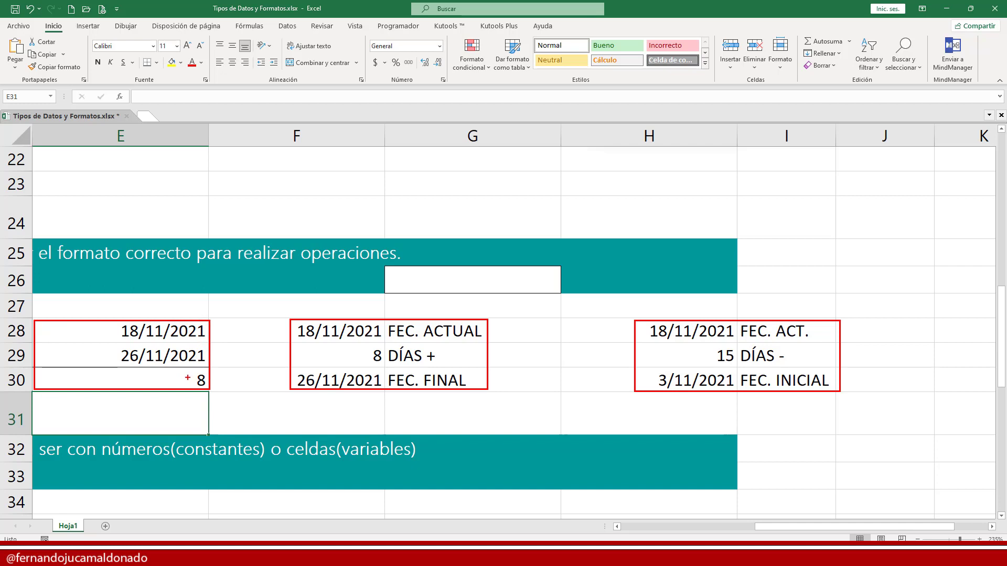
key(Escape)
Step: Enter the heading RESTA ENTRE FECHAS in E27 above the date subtraction
click(133, 300)
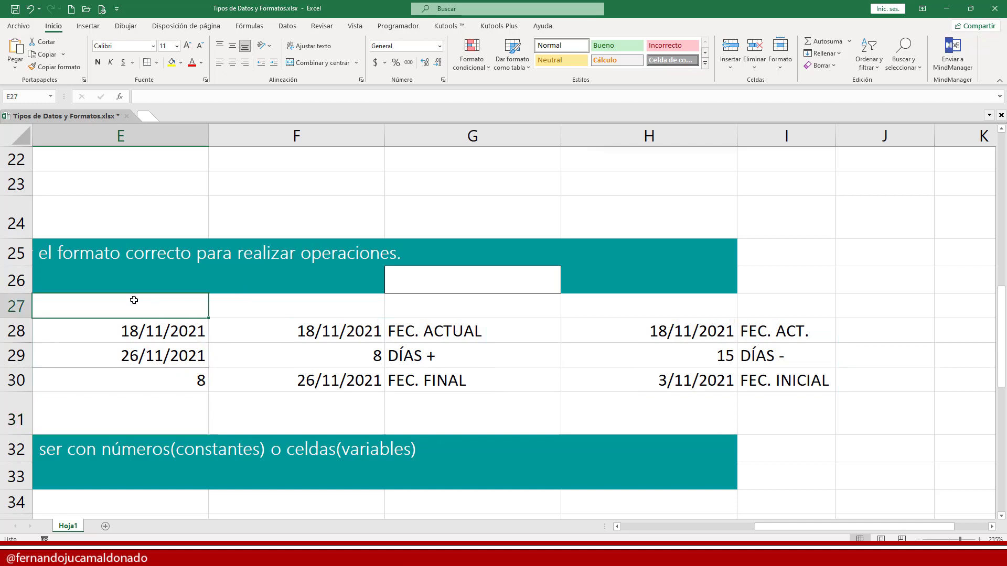
text(RESTA)
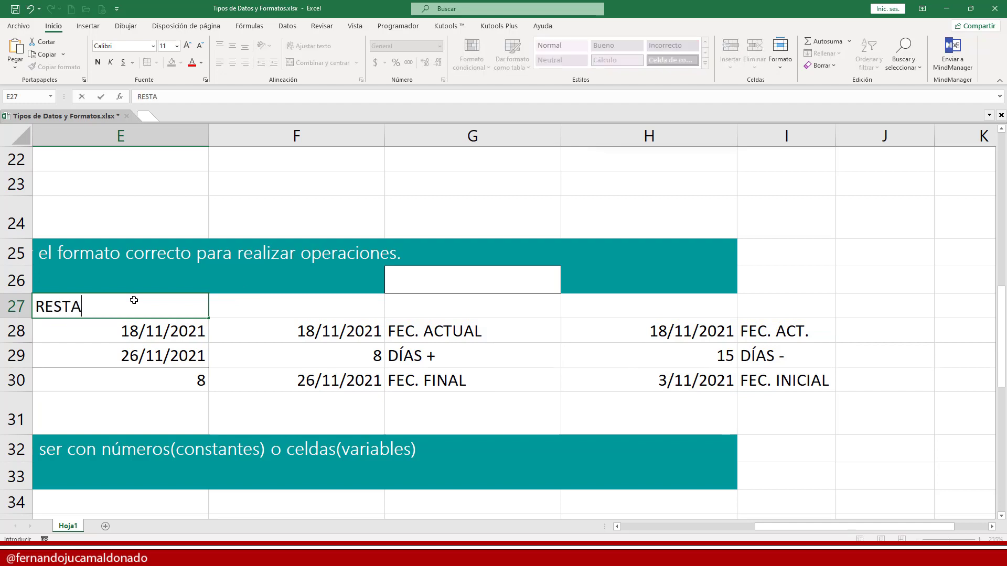
text( ENTRE FE)
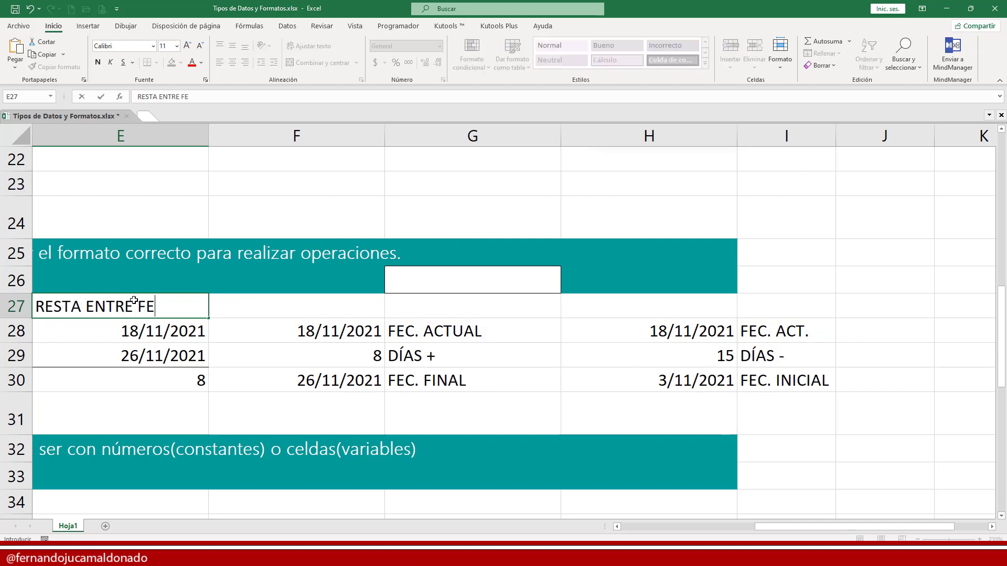
text(CHAS)
key(Tab)
key(Tab)
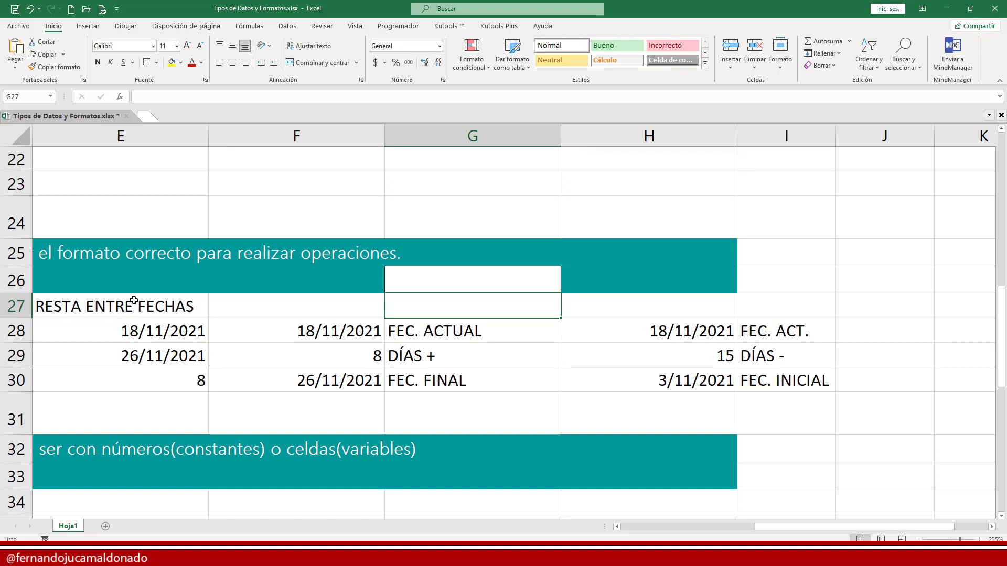
Step: Enter the heading SUMAR DIAS A FECHA in G27 above the day addition example
key(Left)
key(Right)
key(Left)
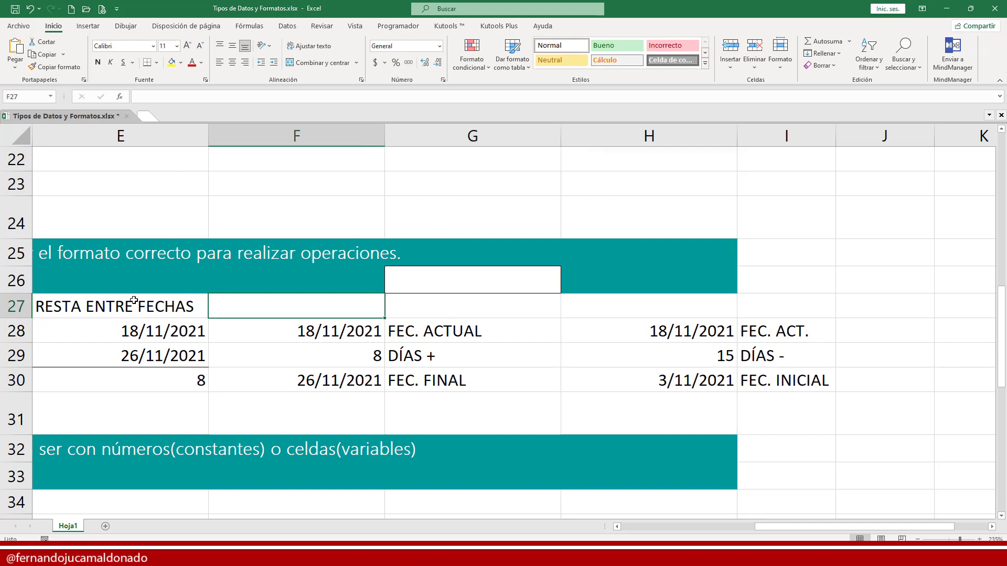
key(Right)
text(SU)
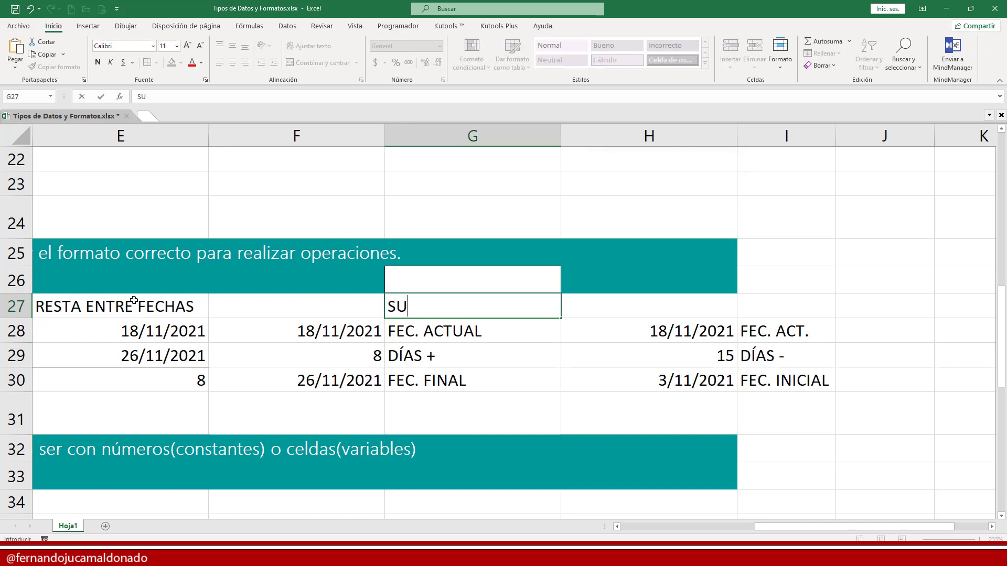
text(MAR DIAS)
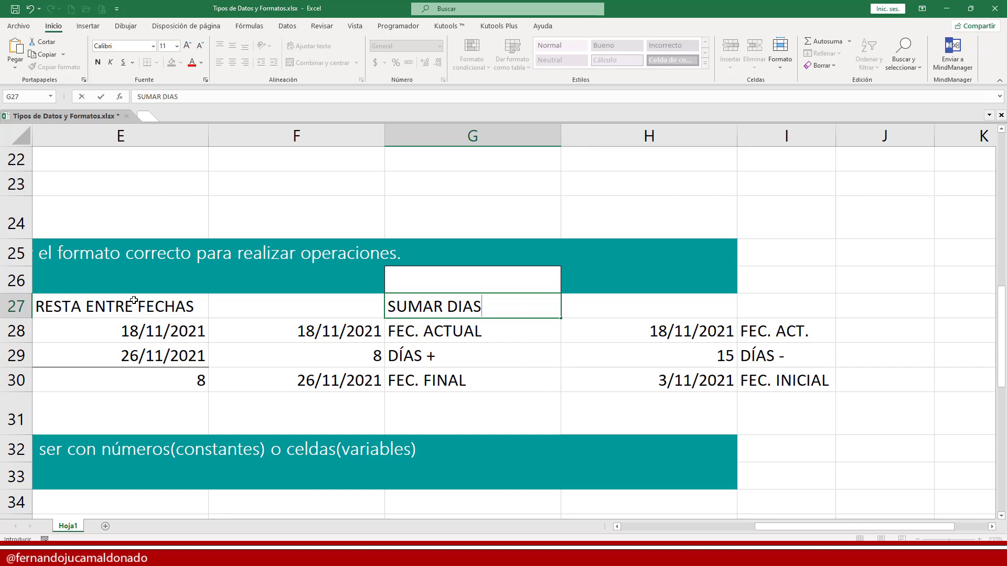
text( A FECHA)
key(Right)
Step: Enter the heading RESTAR DIAS A FECHA in I27 above the day subtraction example
key(Right)
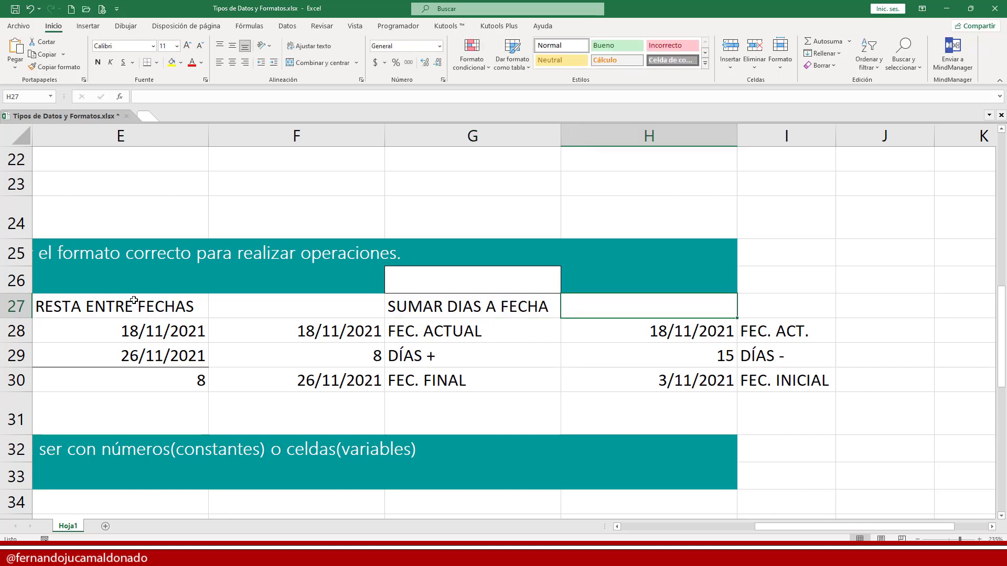
text(RESTAR D)
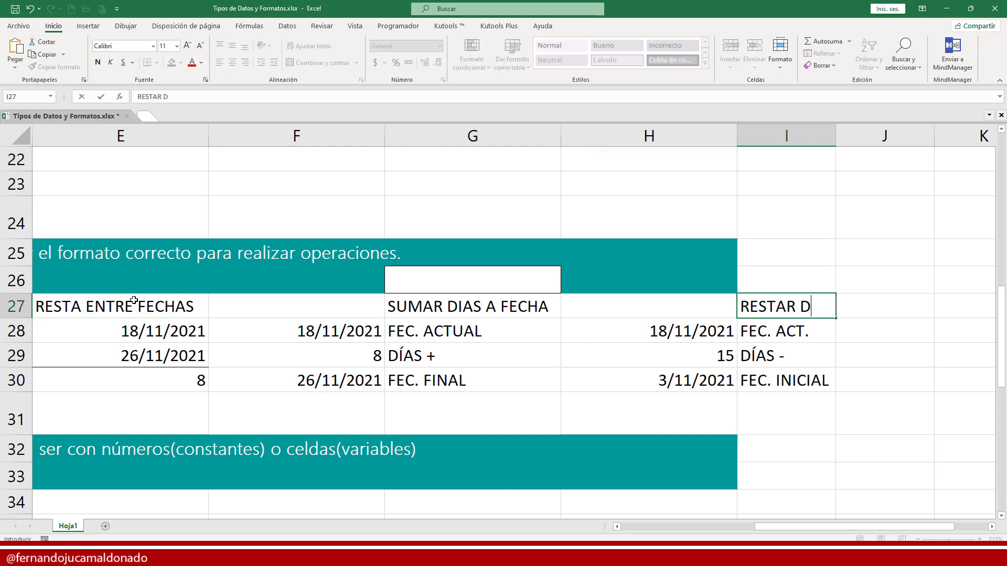
text(IAS A FECH)
text(A)
key(Return)
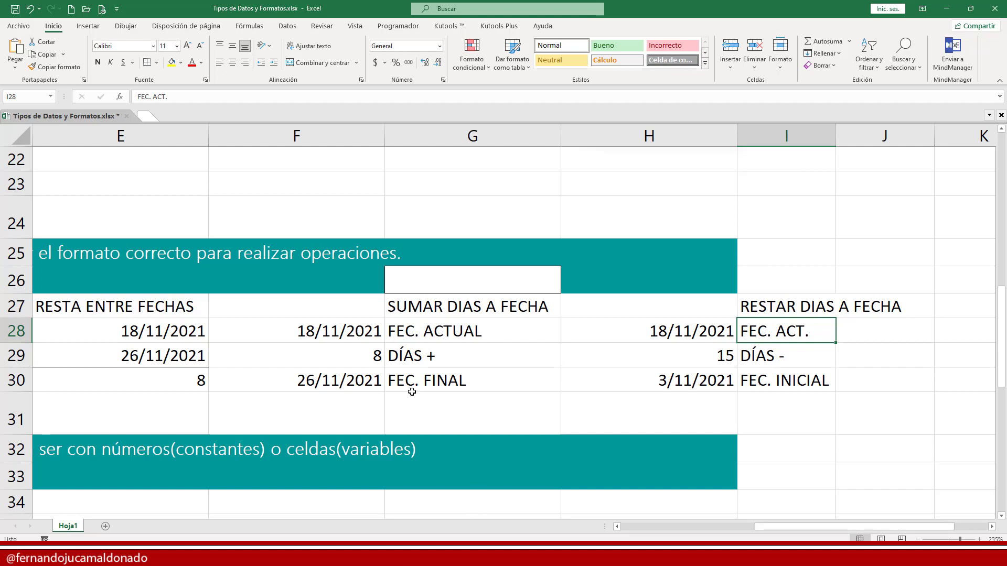
Step: Review the DÍAS + and DÍAS - labels in G29 and I29 of the date examples
click(434, 355)
click(783, 359)
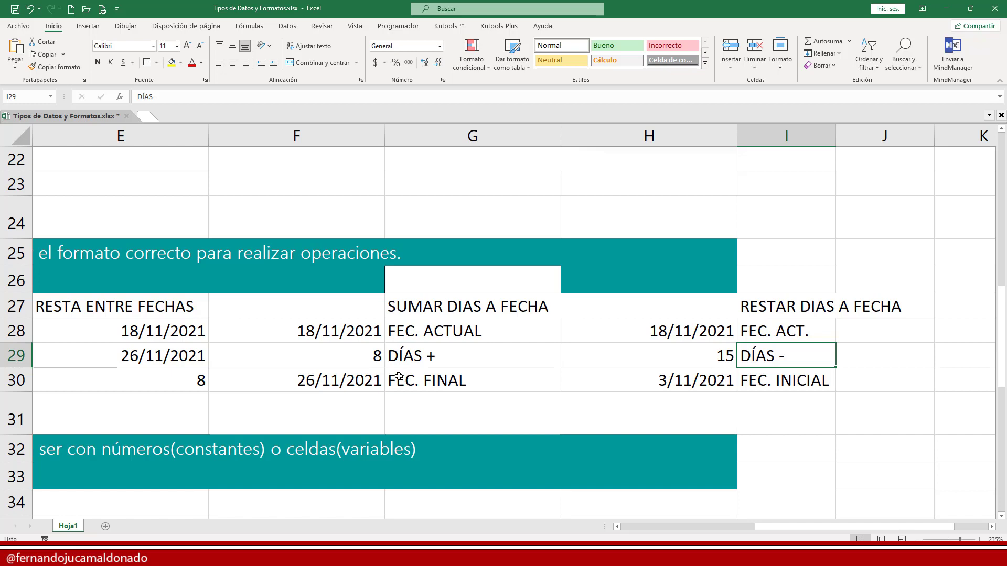
drag(384, 349, 425, 368)
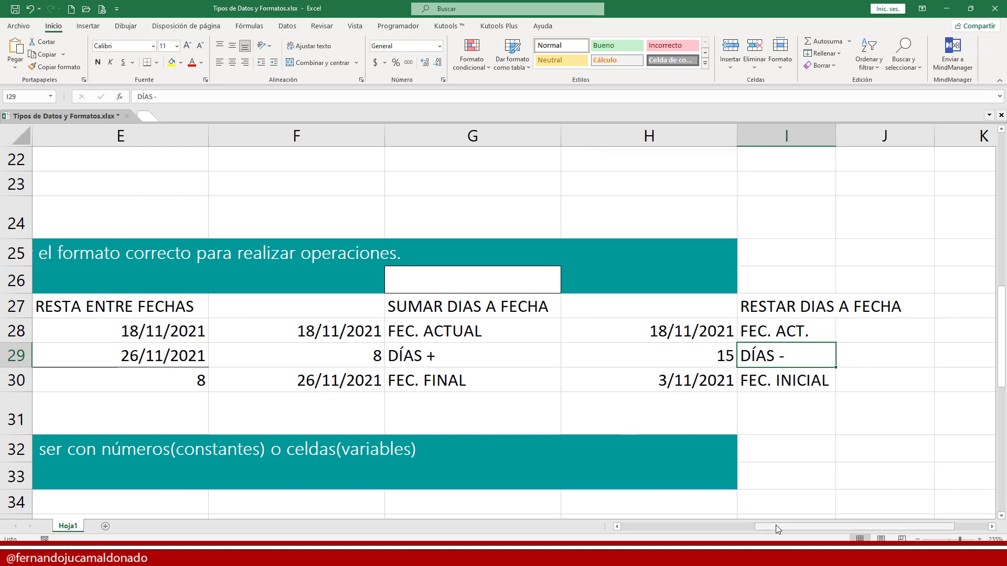
Step: Examine the sample formulas in C35:C37 of the Fórmulas section and the empty cells beside them
drag(775, 524, 624, 523)
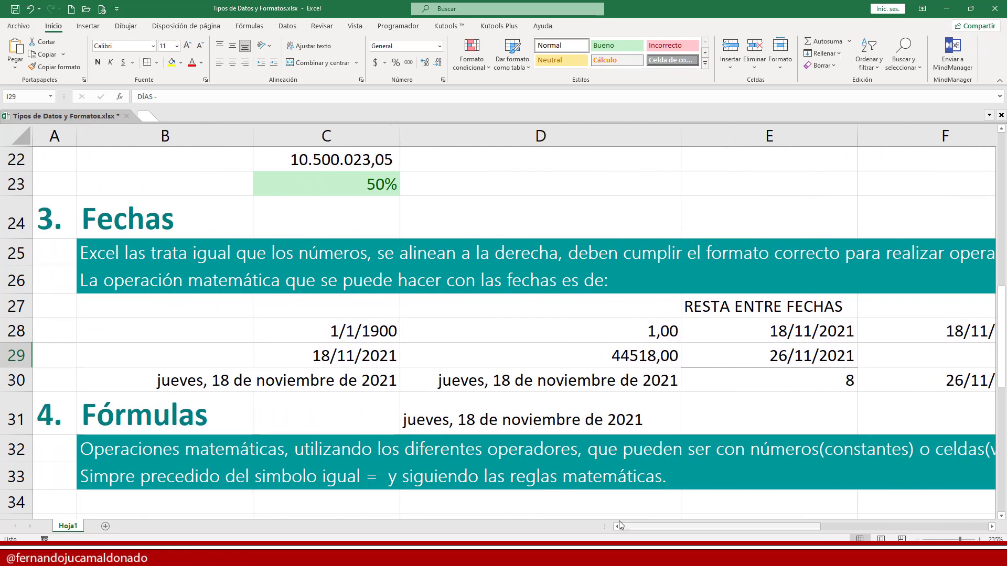
scroll(296, 349, down, 3)
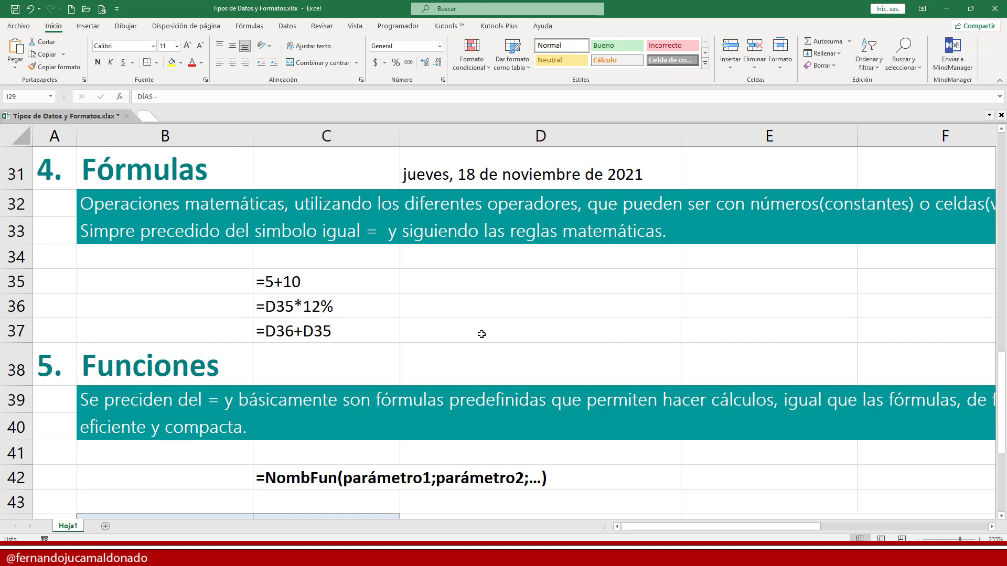
ctrl+scroll(480, 333, down, 1)
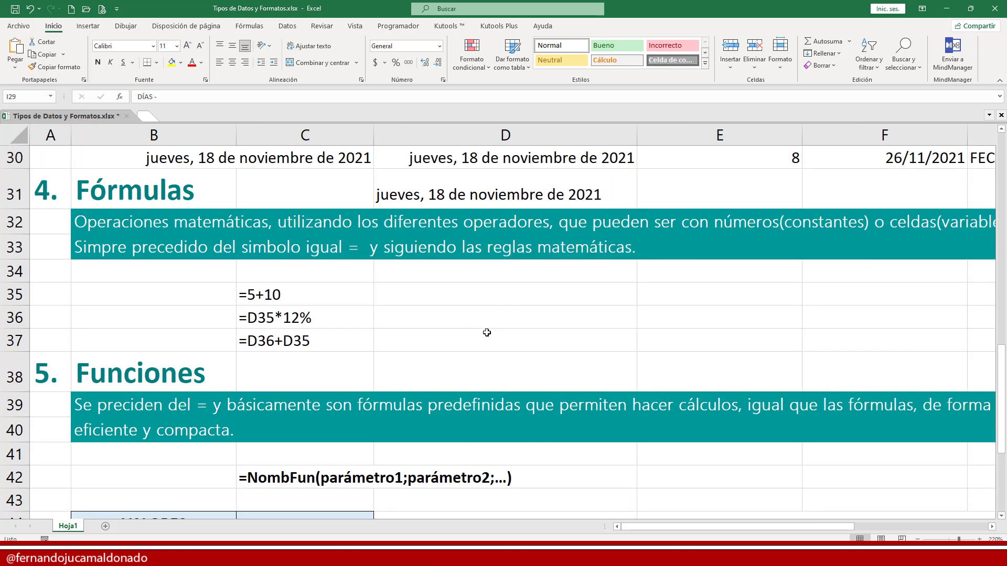
ctrl+scroll(545, 333, down, 1)
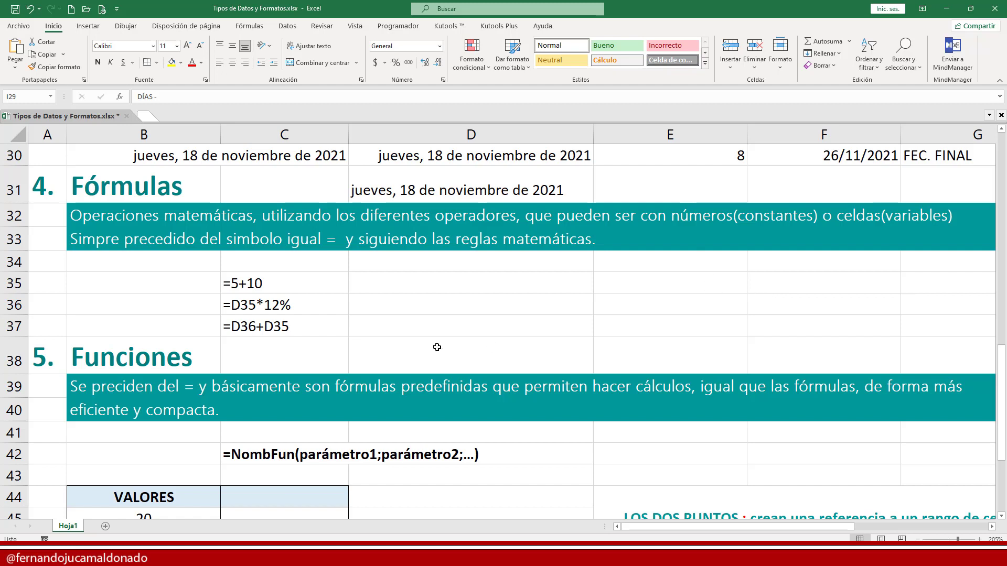
drag(260, 285, 278, 326)
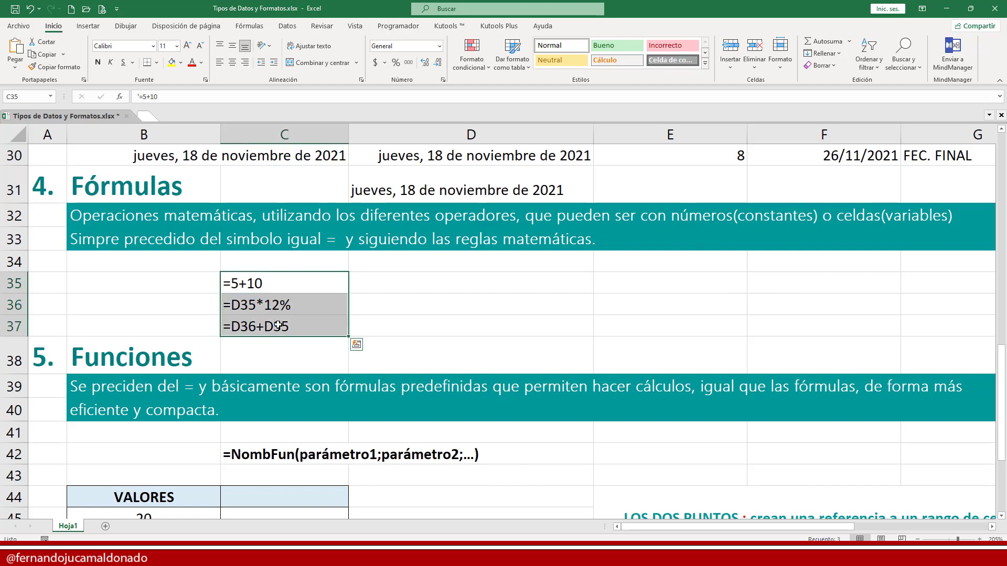
click(288, 321)
click(288, 298)
drag(300, 283, 382, 290)
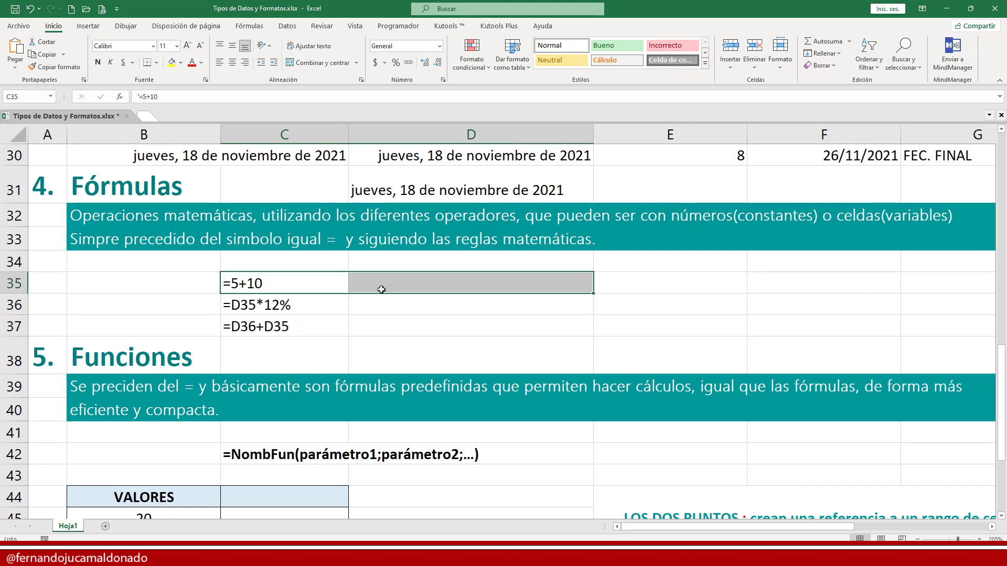
click(420, 306)
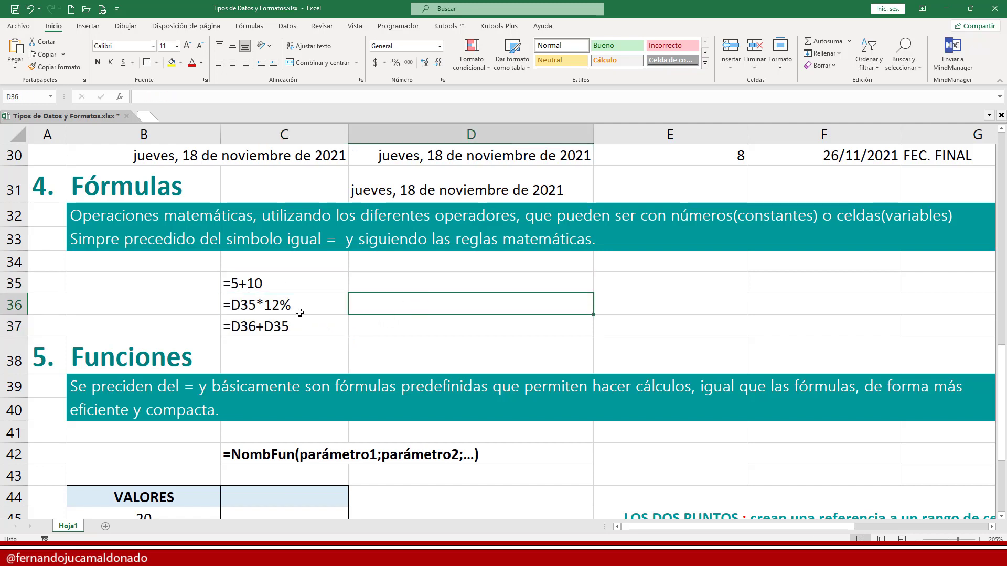
Step: Point out the start of each sample formula in C35:C37 with temporary red arrows
key(ctrl+2)
drag(220, 283, 178, 282)
drag(212, 306, 169, 307)
drag(218, 327, 168, 327)
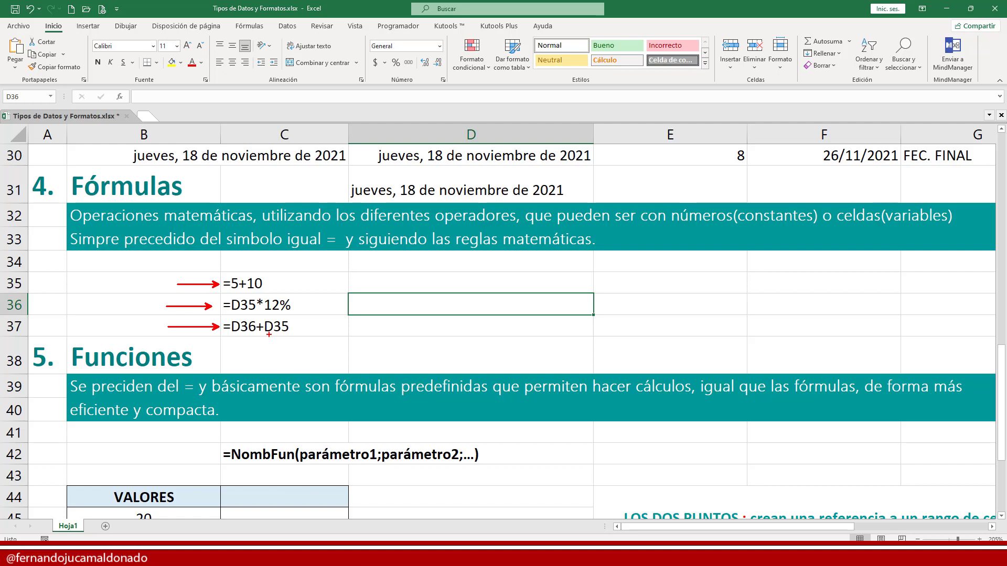
key(Escape)
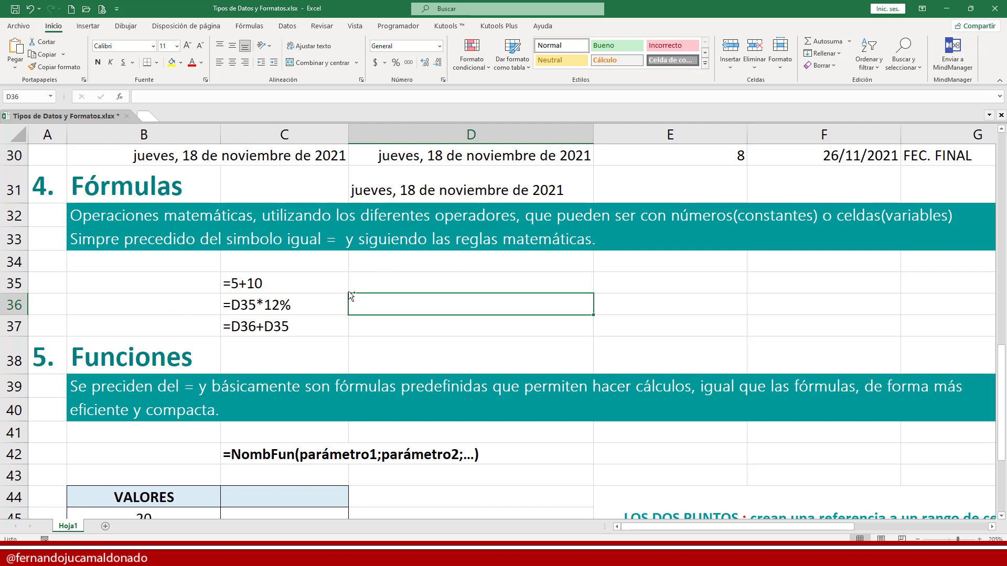
key(ctrl+2)
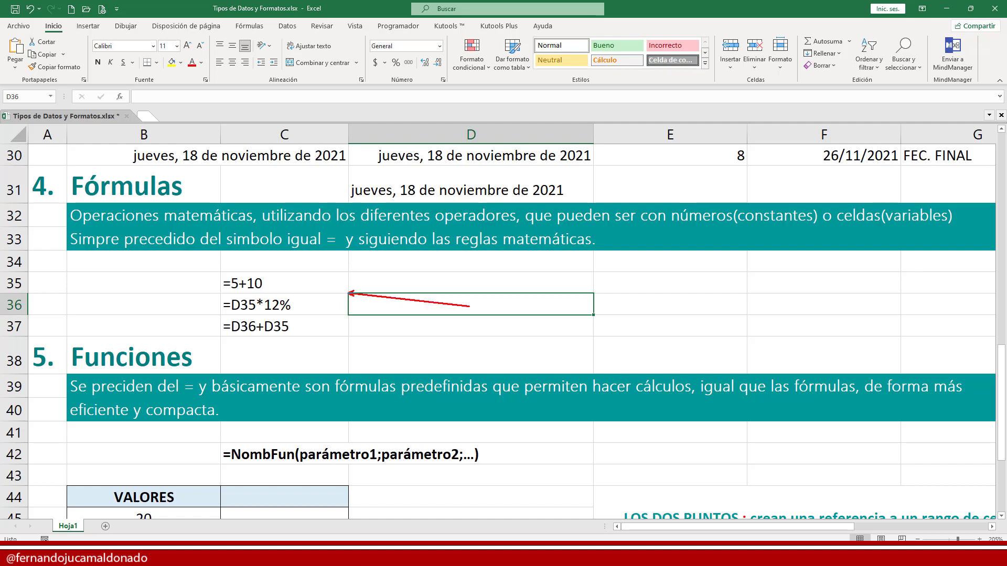
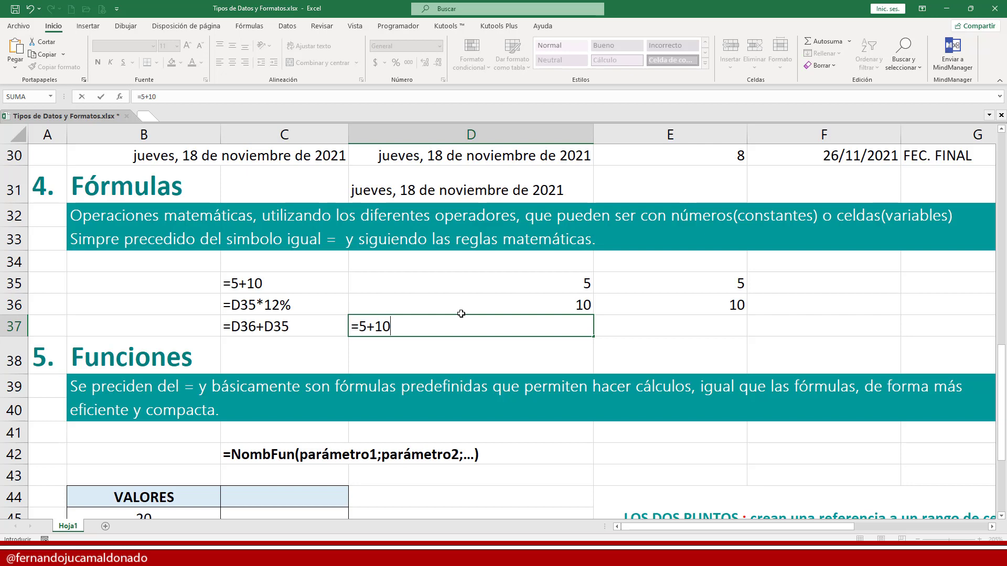
Step: Complete the constant formula =5+10 in D37 and add the two cells above E37 with =E35+E36
key(Return)
key(Up)
key(Right)
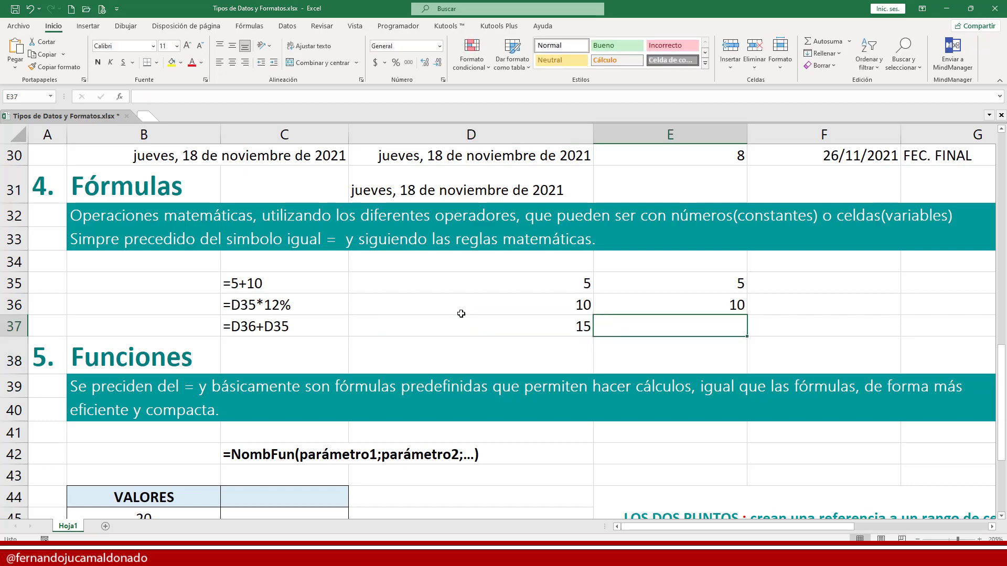
text(=)
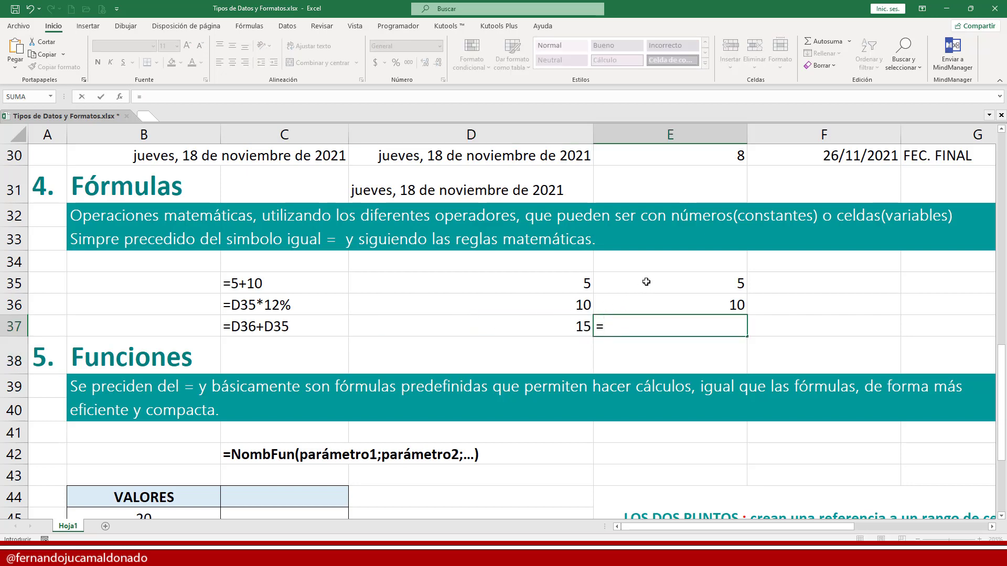
click(646, 282)
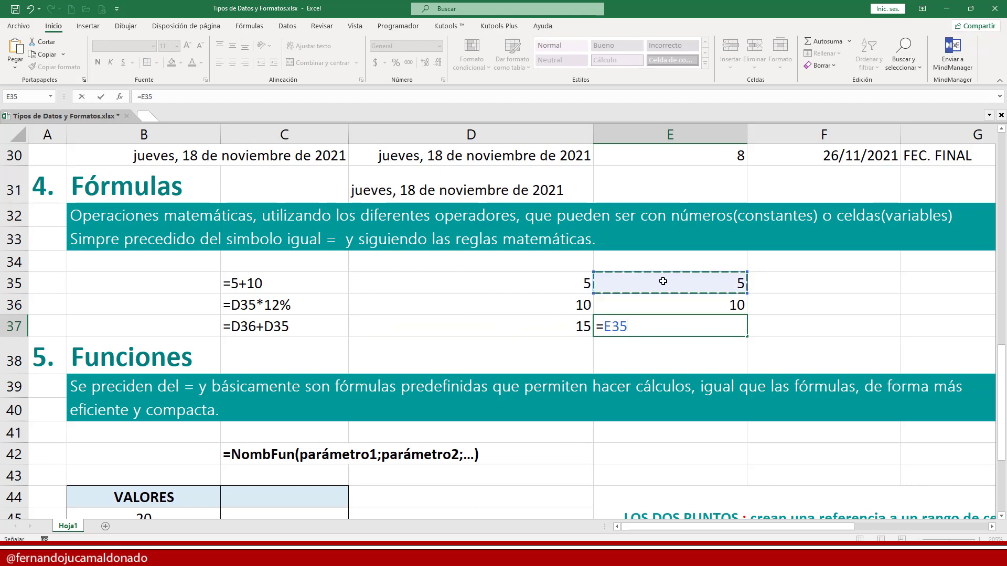
text(+)
click(644, 299)
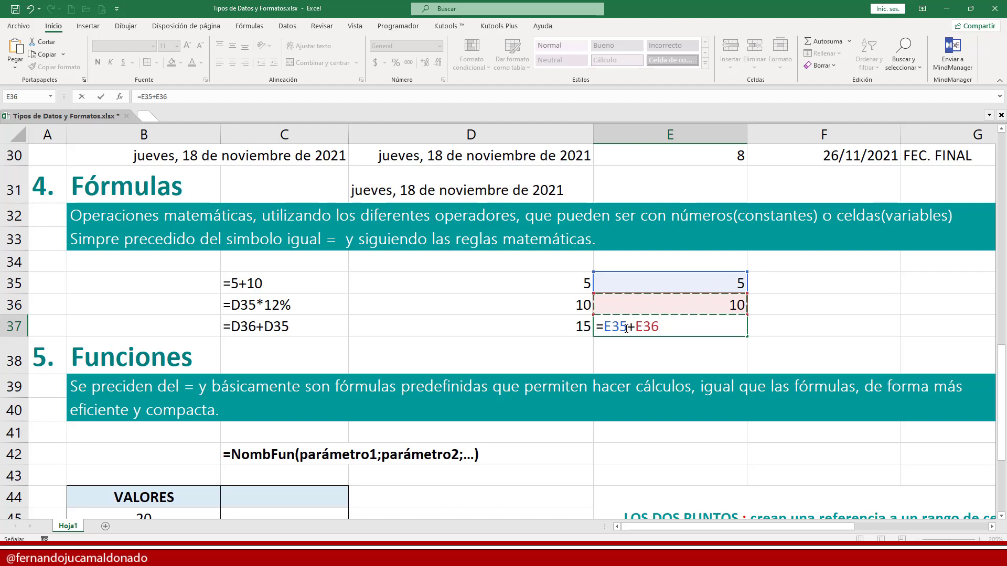
key(shift+Tab)
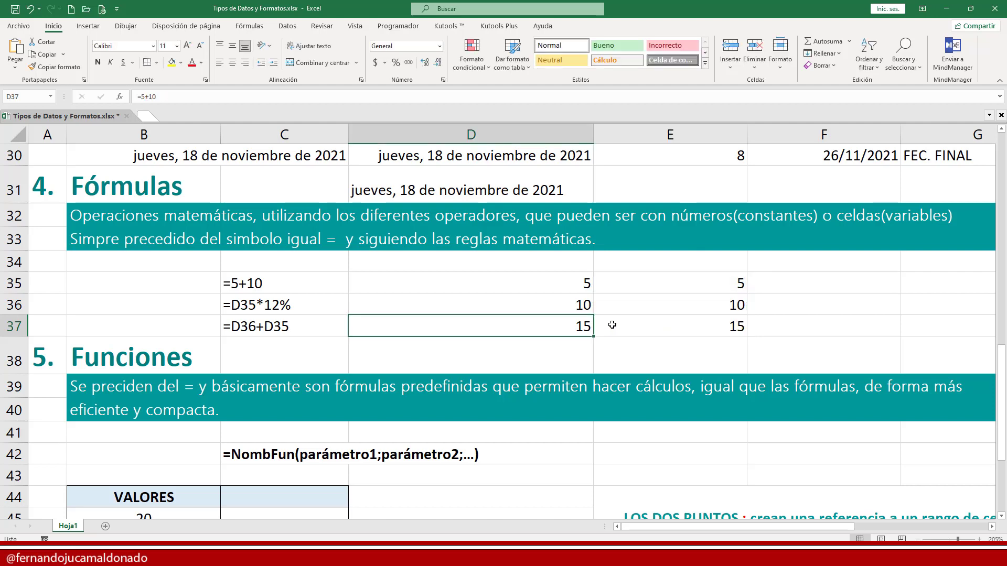
Step: Set the first value in D35 to 15
click(581, 284)
text(15)
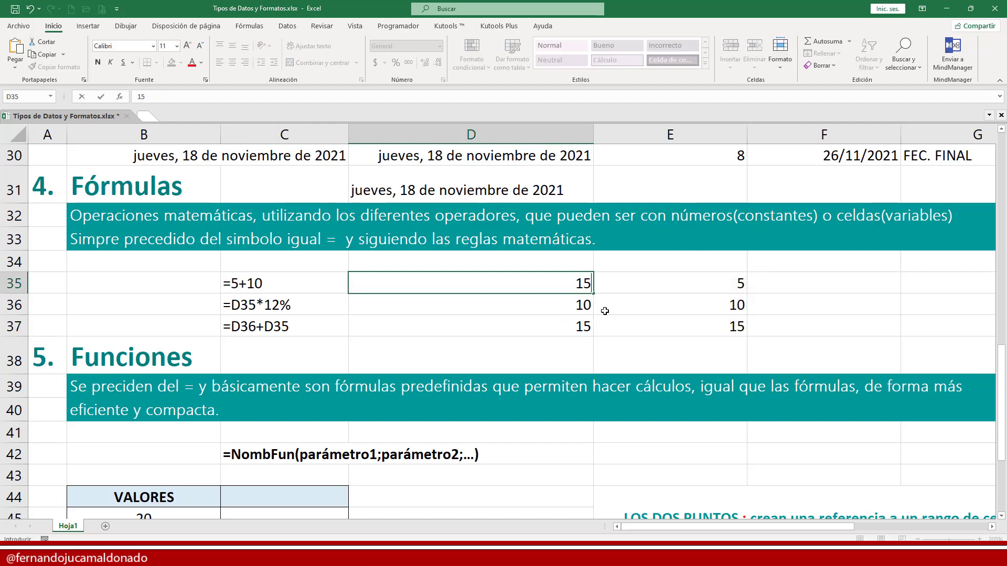
key(Return)
Step: Edit the constant formula in D37 to =15+10
click(576, 324)
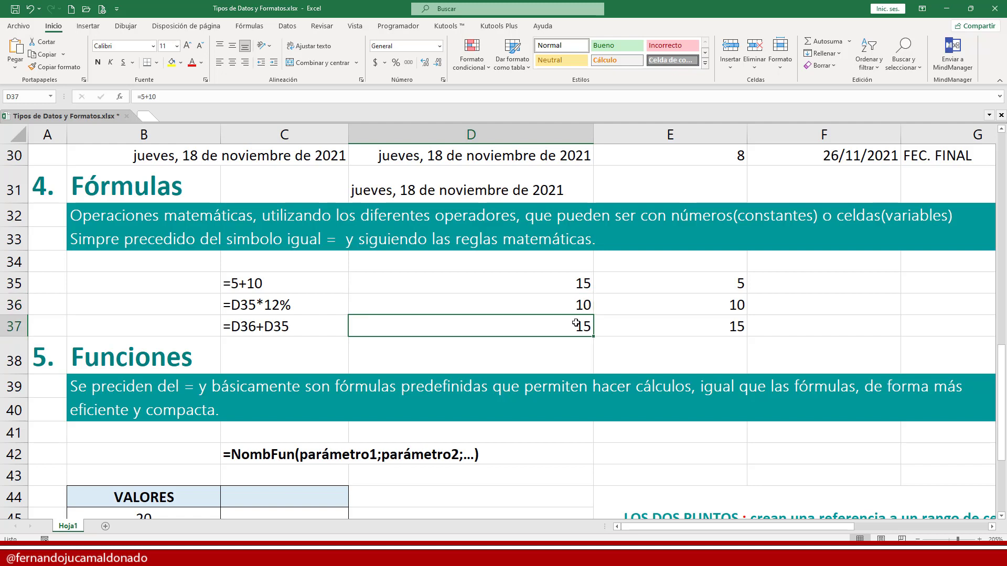
double_click(482, 324)
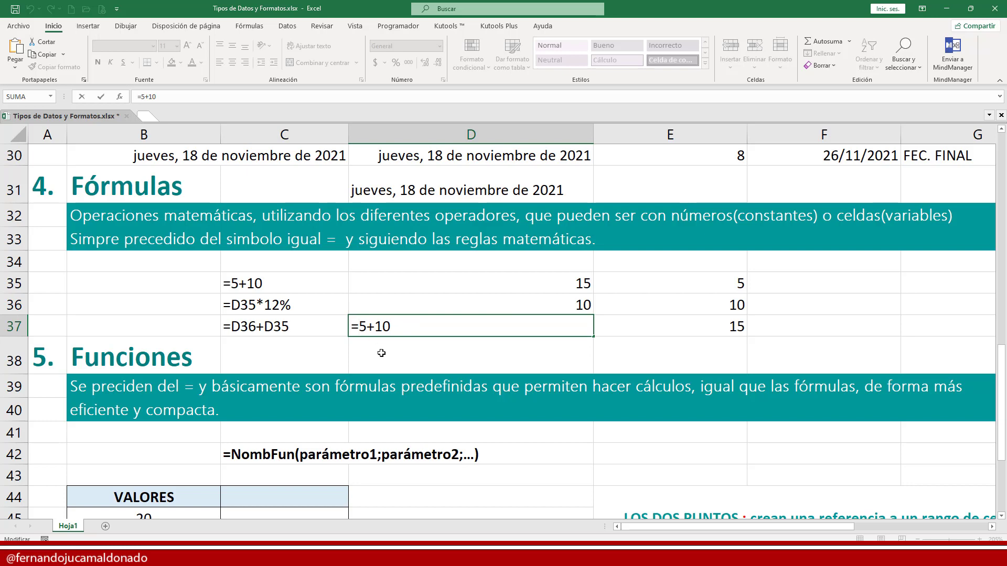
text(1)
key(Return)
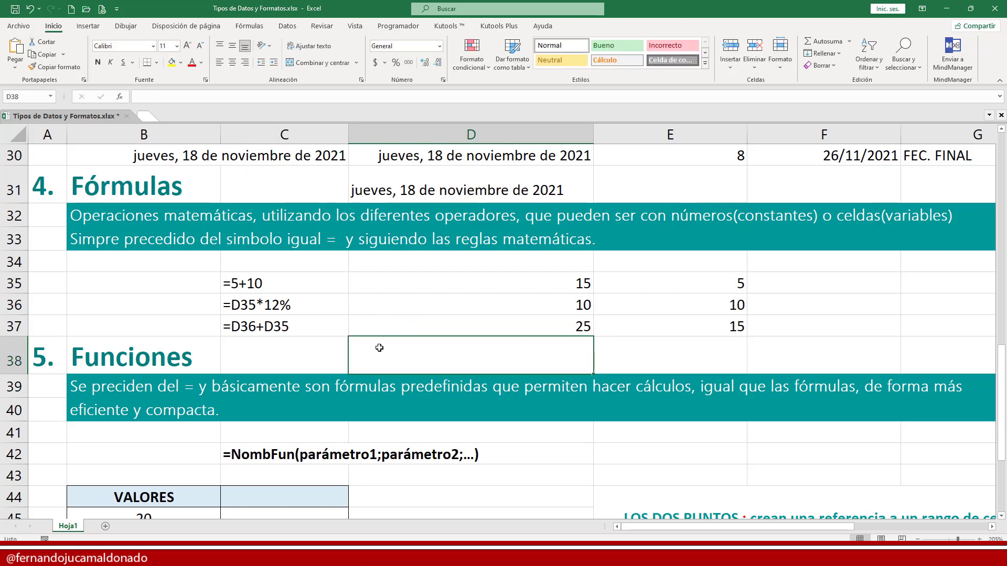
Step: Inspect the sum formula in E37 and set the first value in E35 to 15
click(708, 327)
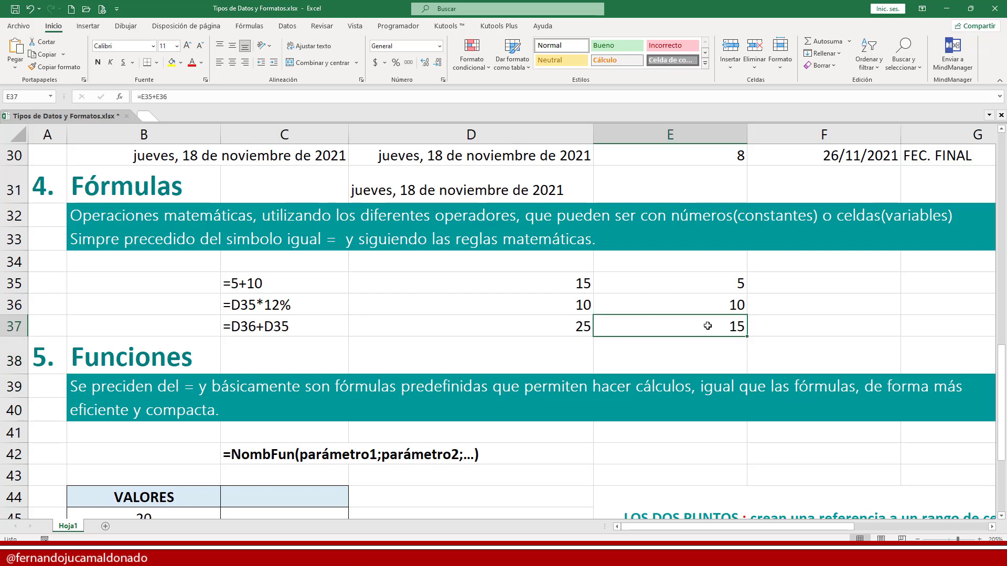
double_click(686, 323)
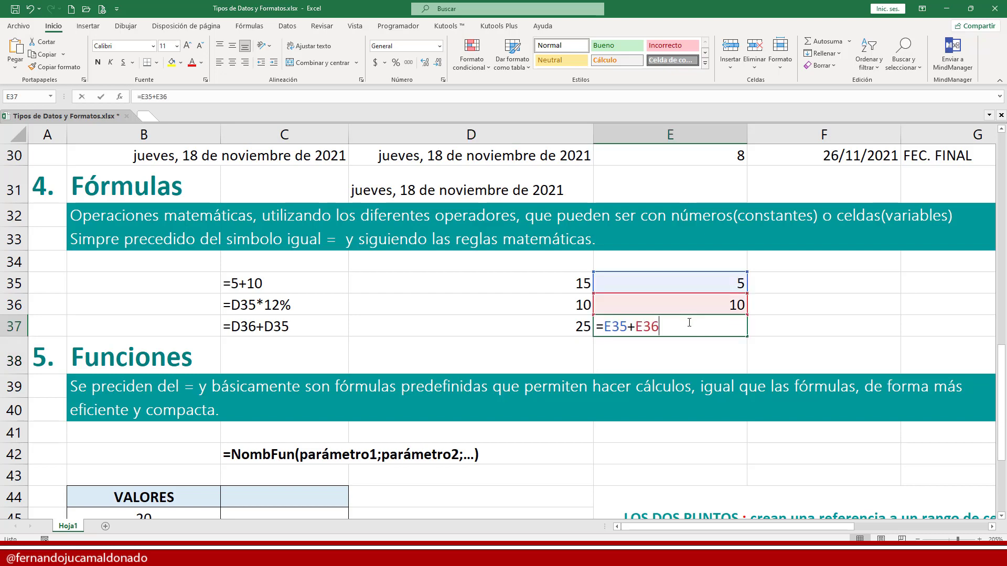
click(702, 283)
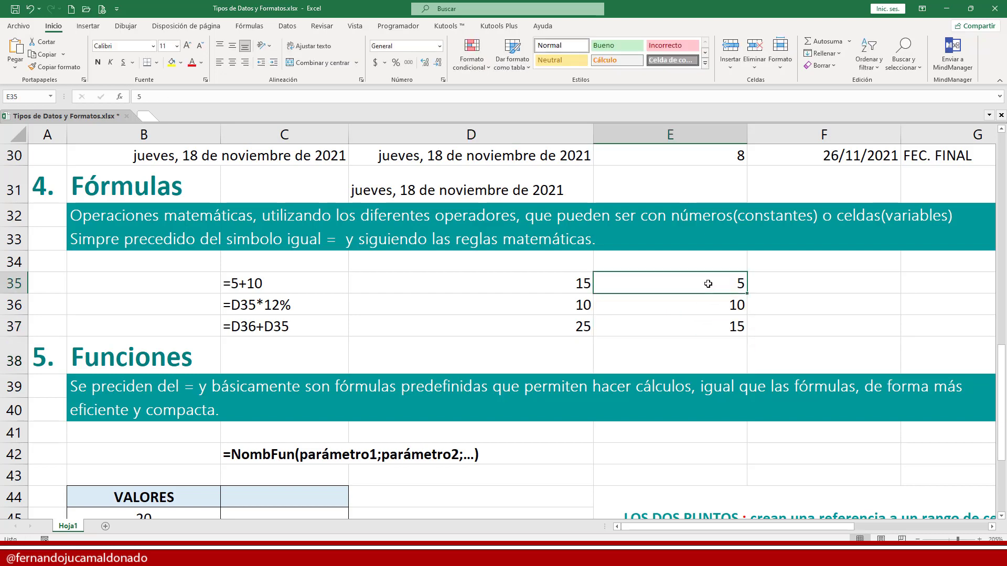
text(15)
key(Return)
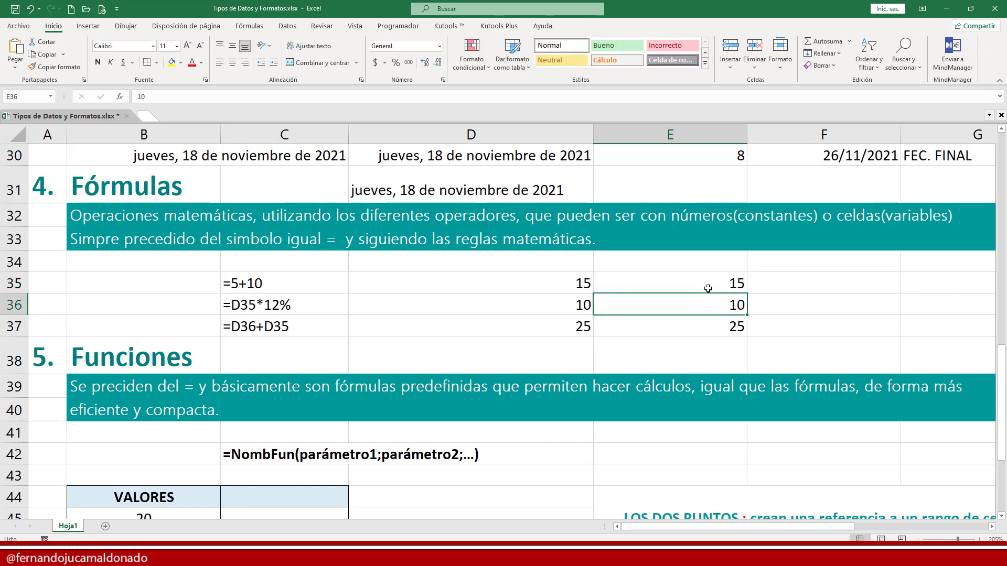
Step: Set the second value in E36 to 15 and the first value in E35 to 25
text(15)
click(709, 289)
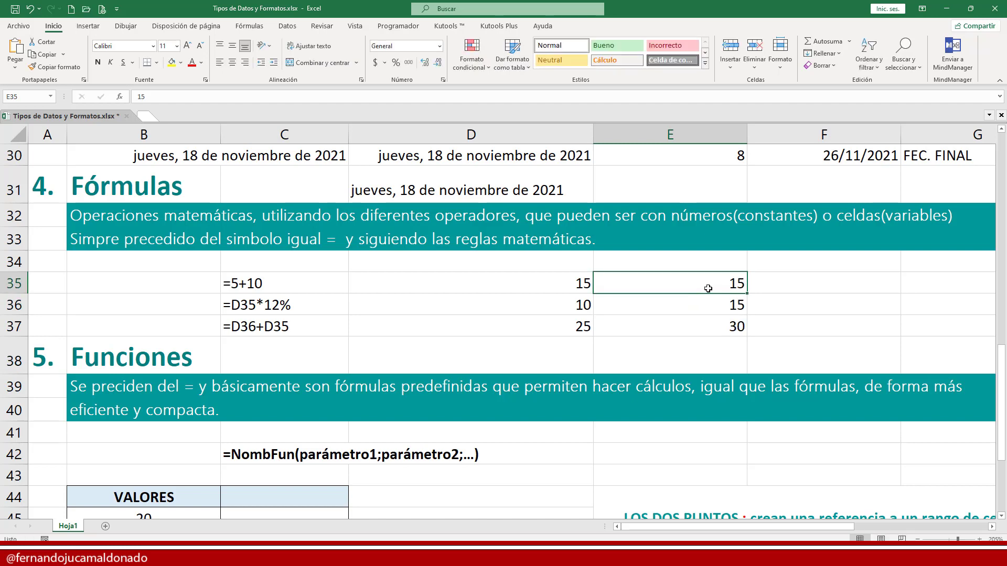
text(25)
key(Return)
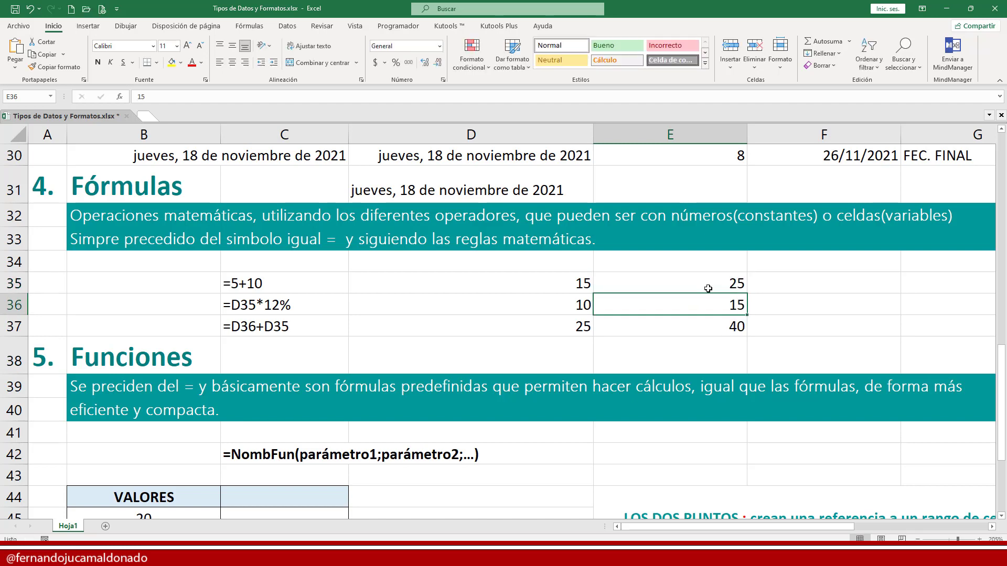
Step: Set the second value in E36 to 10 and the first value in E35 to 1
text(10)
click(708, 289)
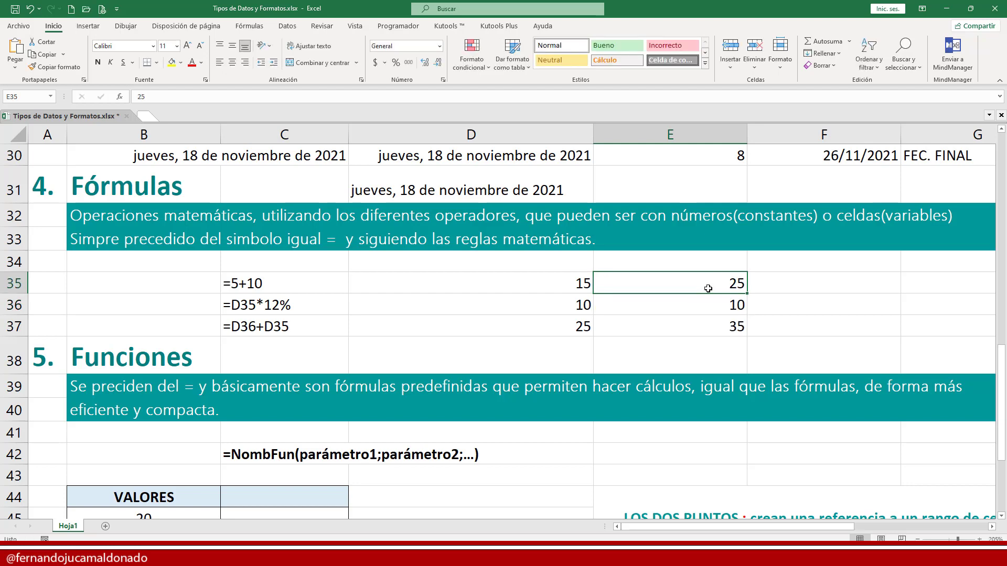
text(1)
key(Return)
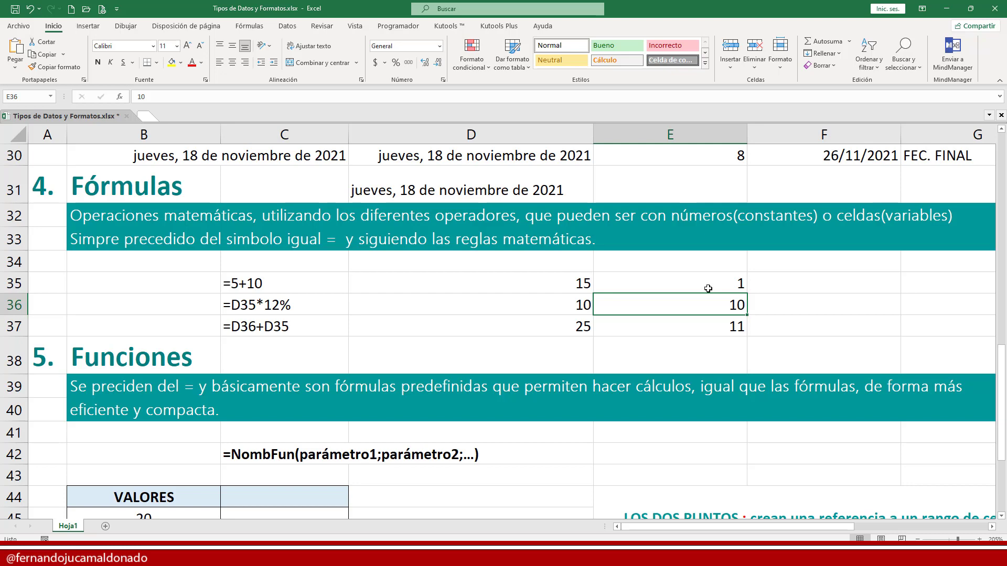
Step: Inspect the cell-reference formula in E37 and the constant formula in D37 to compare them
double_click(706, 325)
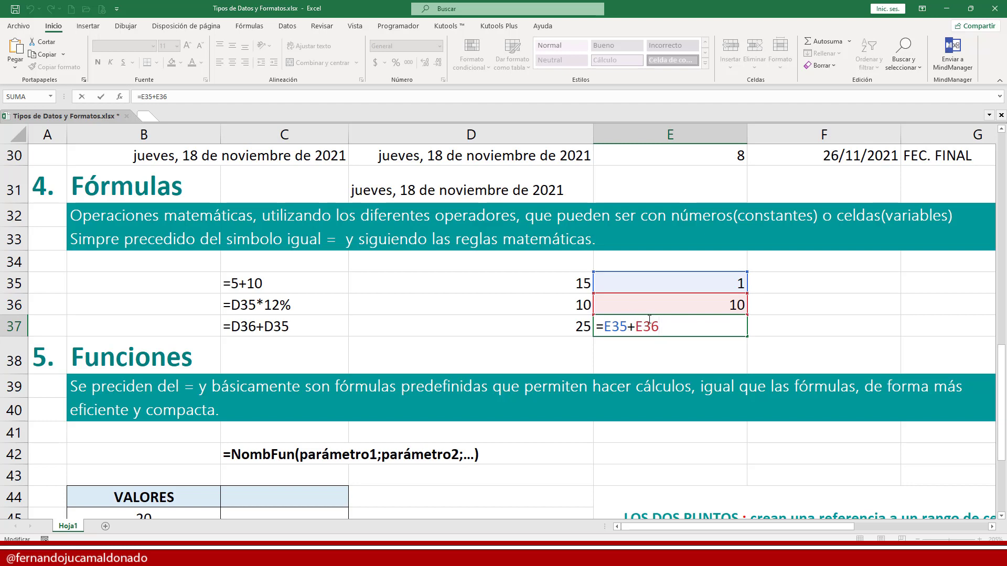
key(ctrl+Return)
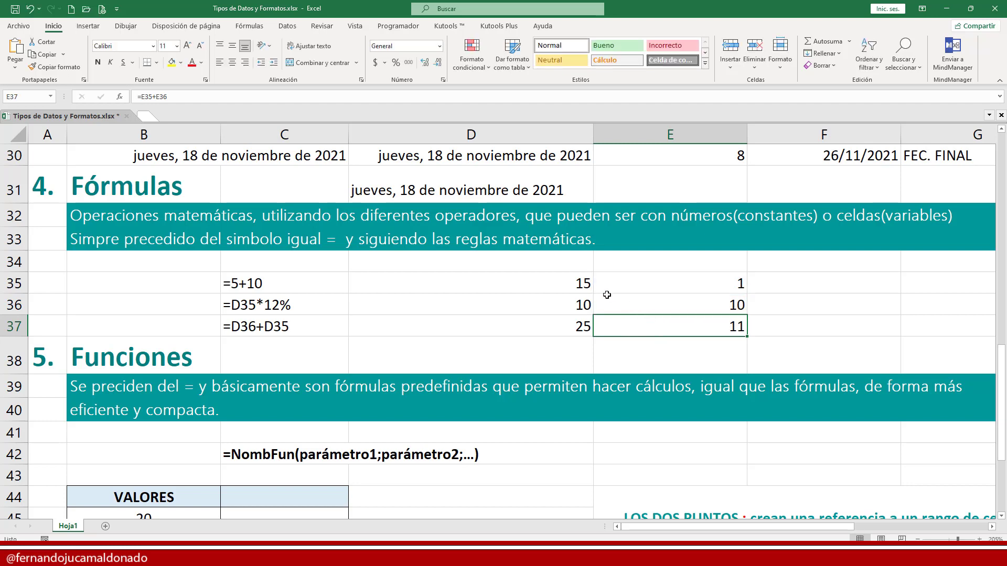
click(575, 326)
double_click(575, 326)
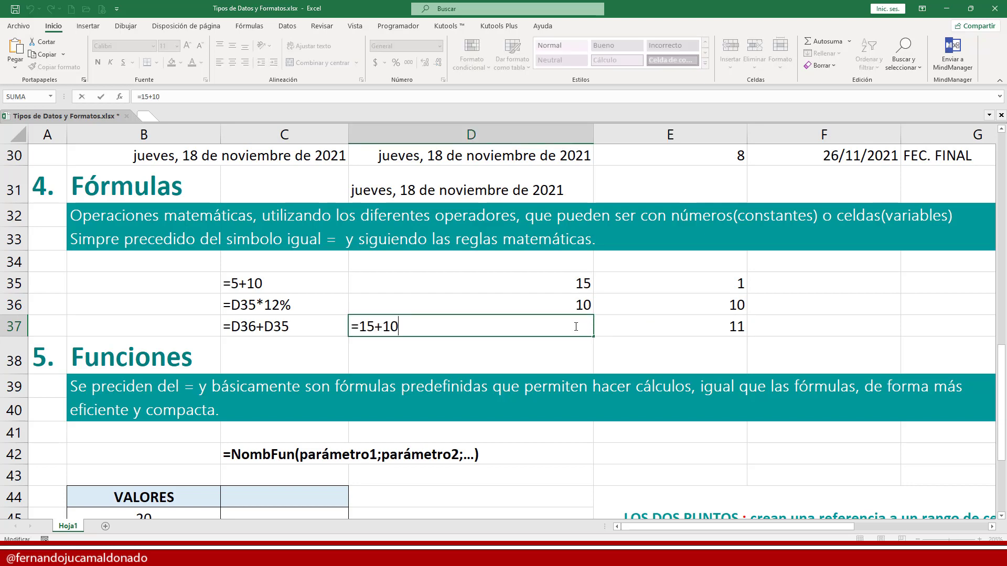
key(ctrl+Return)
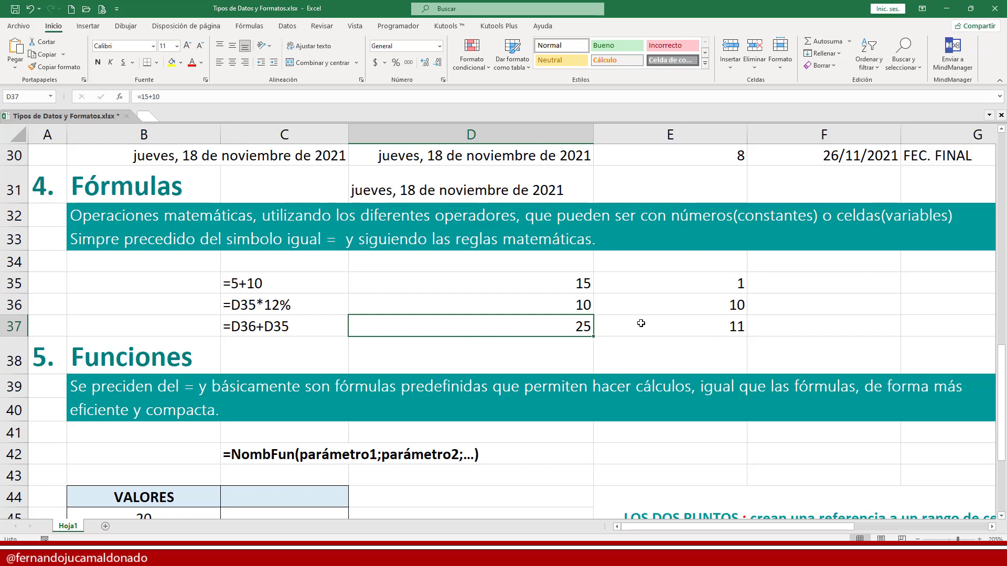
Step: Clear E37 and build the formula =E35+E36 there by picking the two value cells above
click(690, 283)
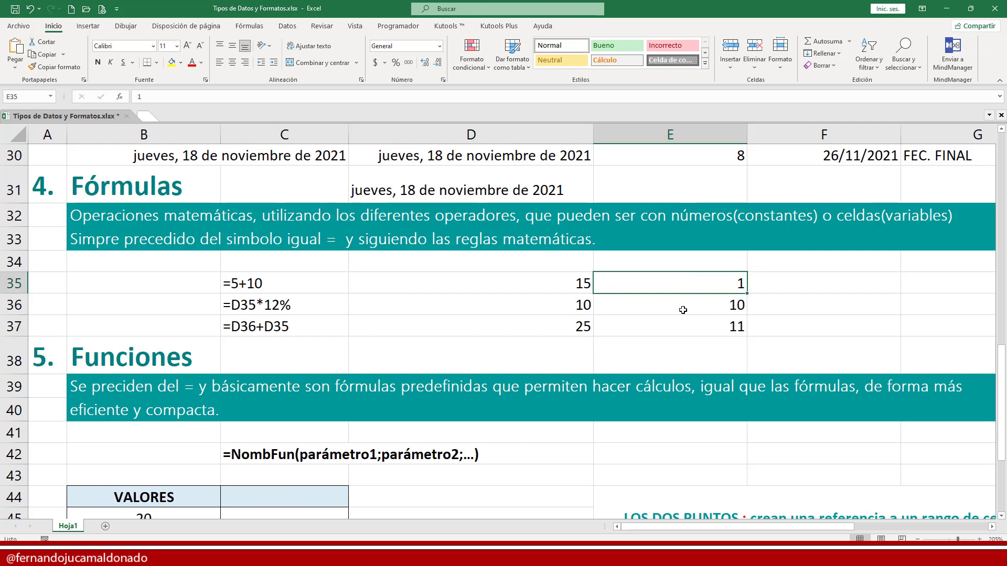
click(687, 327)
key(Delete)
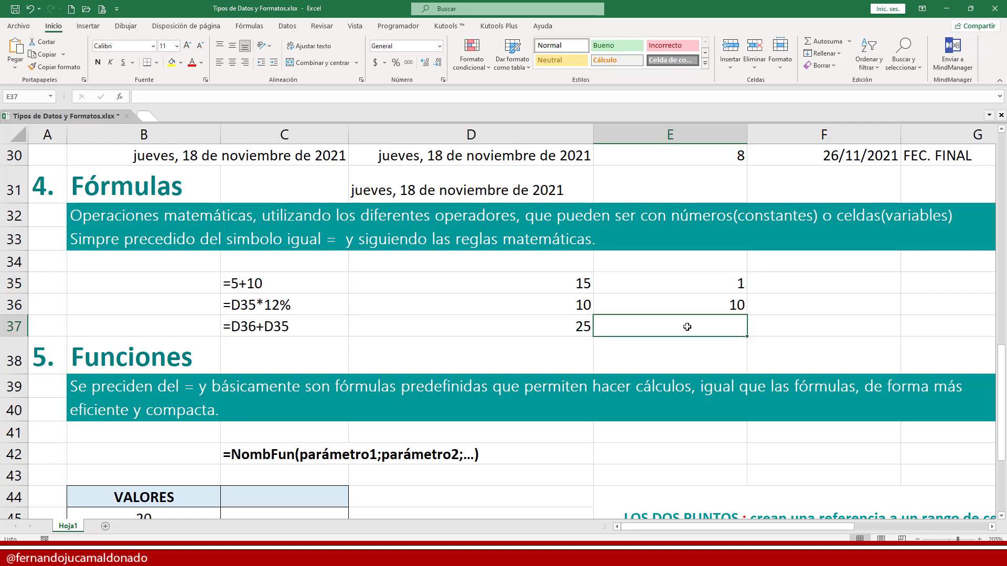
text(=)
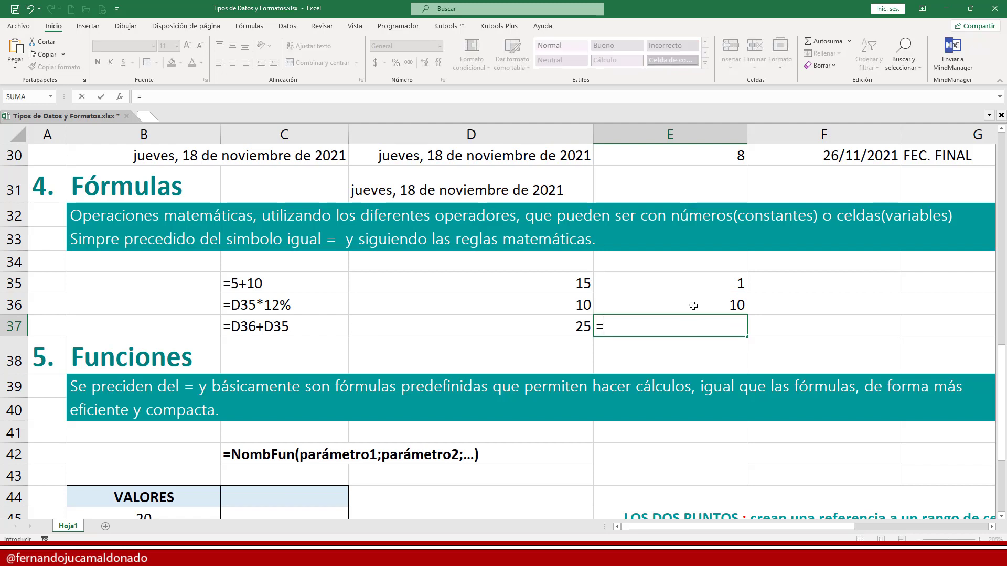
click(688, 282)
text(+)
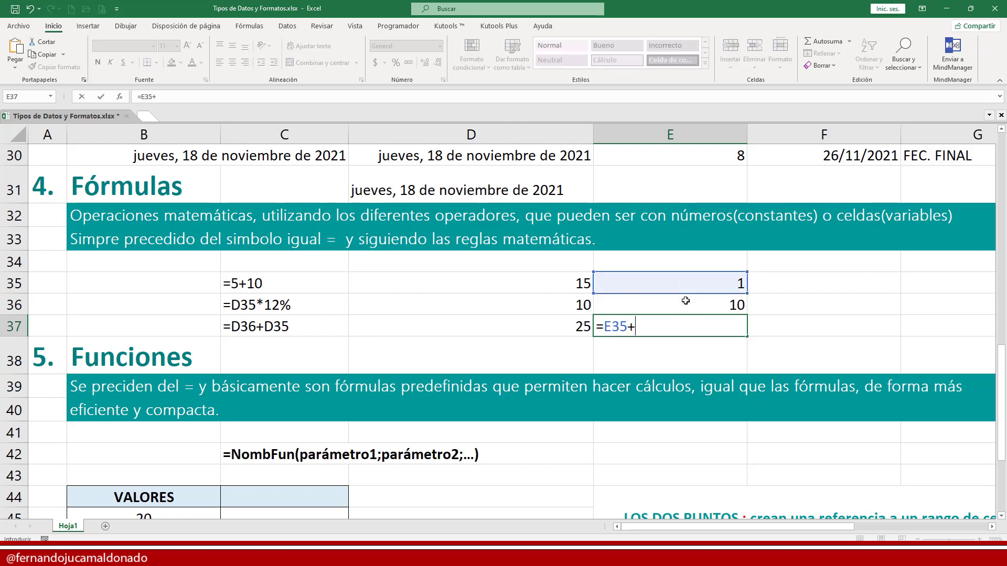
click(680, 304)
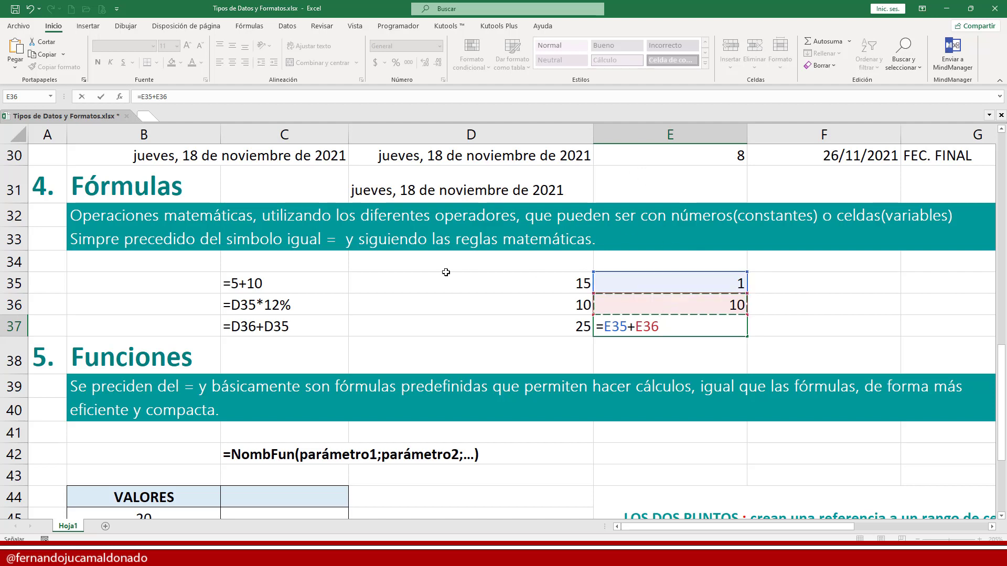
Step: Erase the picked references in E37 back to the equals sign and write the formula =E35+E36 out by cell name
key(BackSpace)
key(BackSpace)
key(BackSpace)
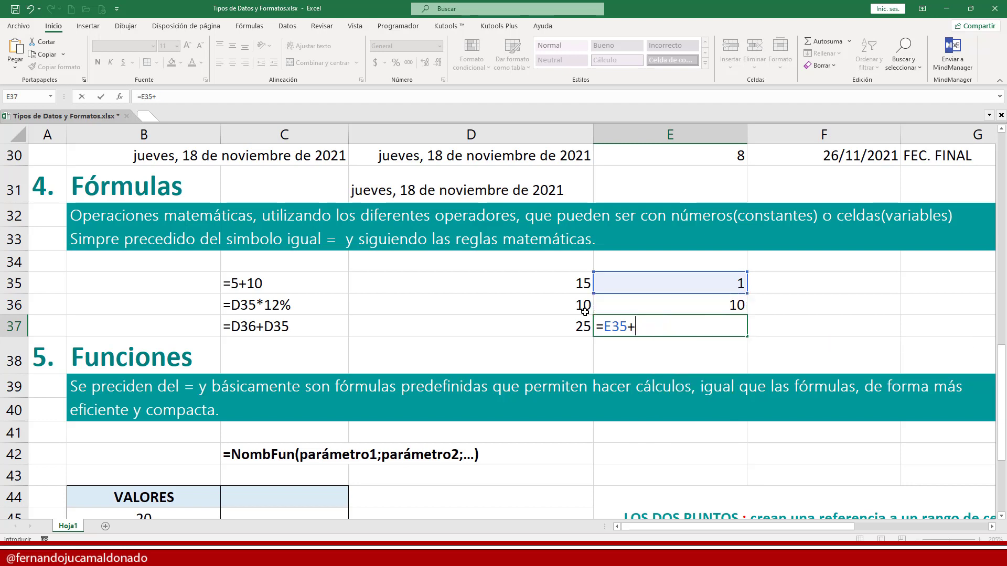
key(BackSpace)
key(BackSpace)
key(BackSpace)
key(BackSpace)
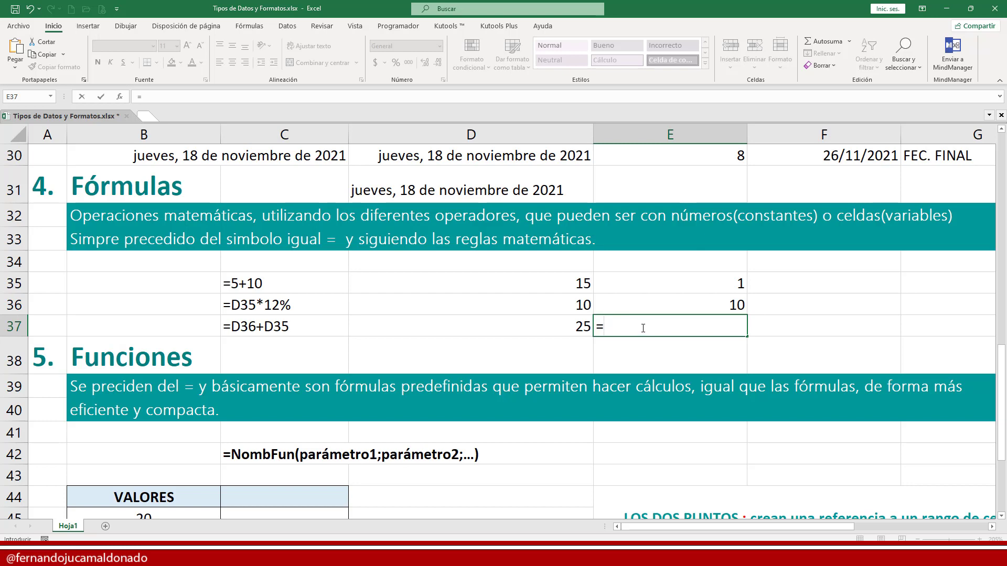
text(E)
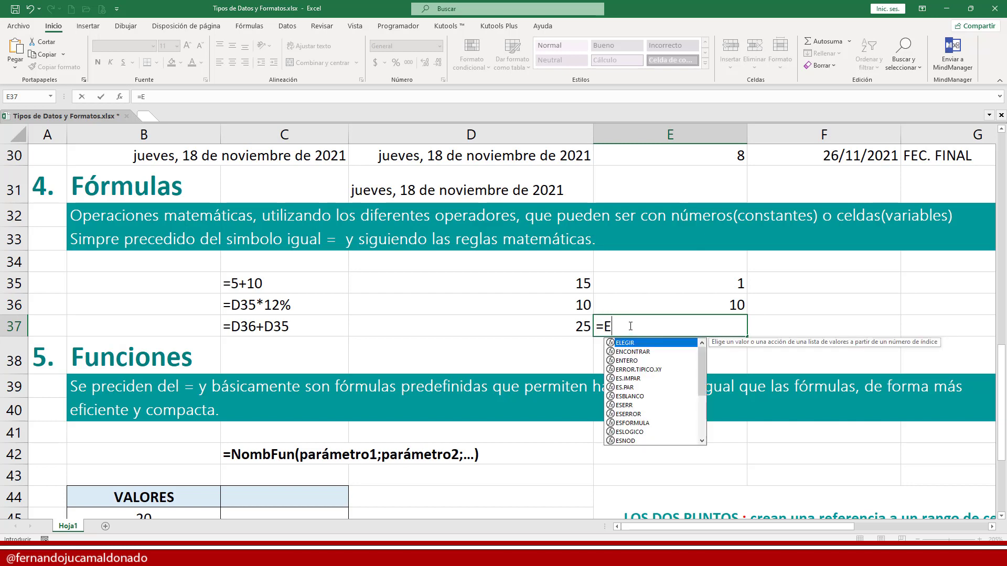
text(35)
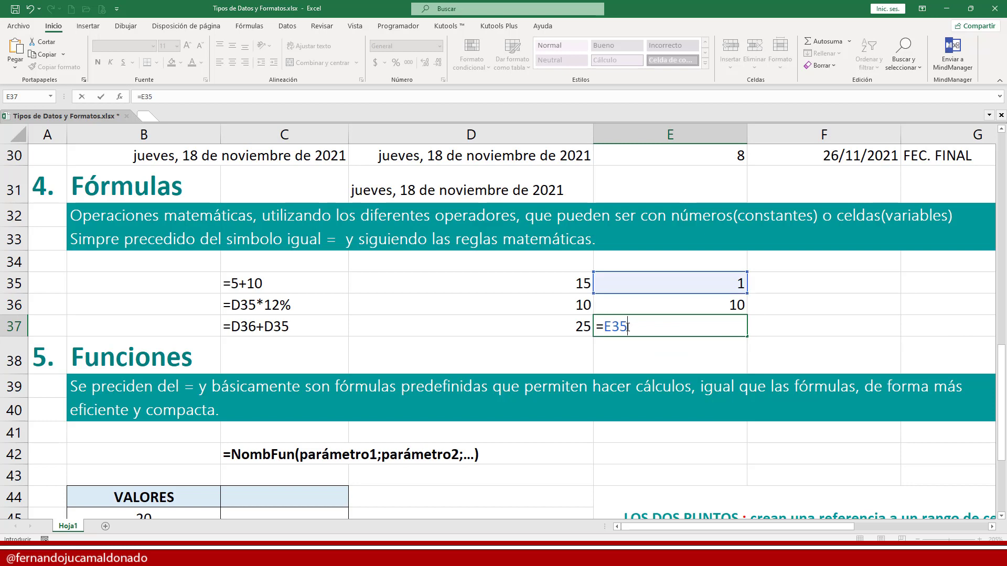
text(+)
text(E)
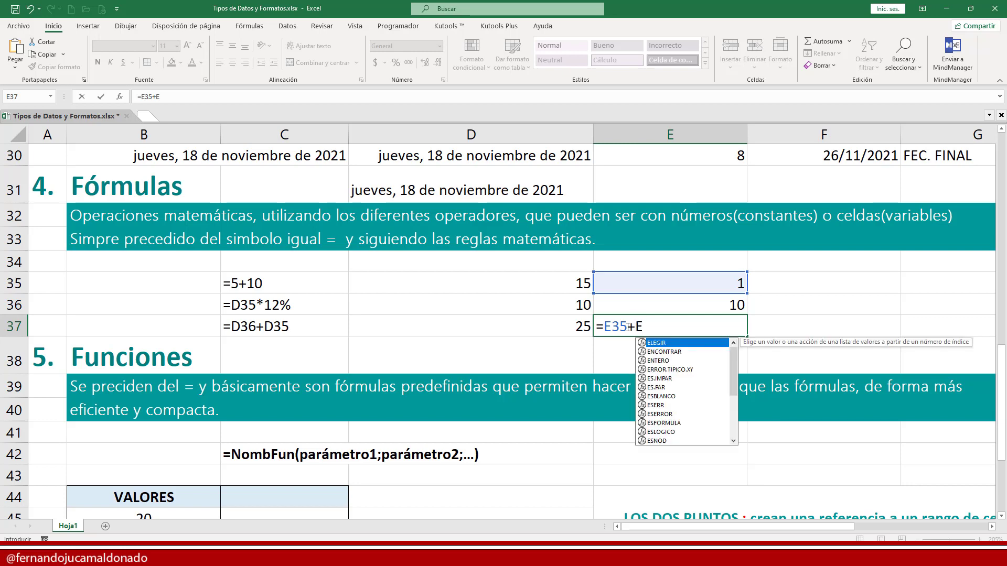
text(36)
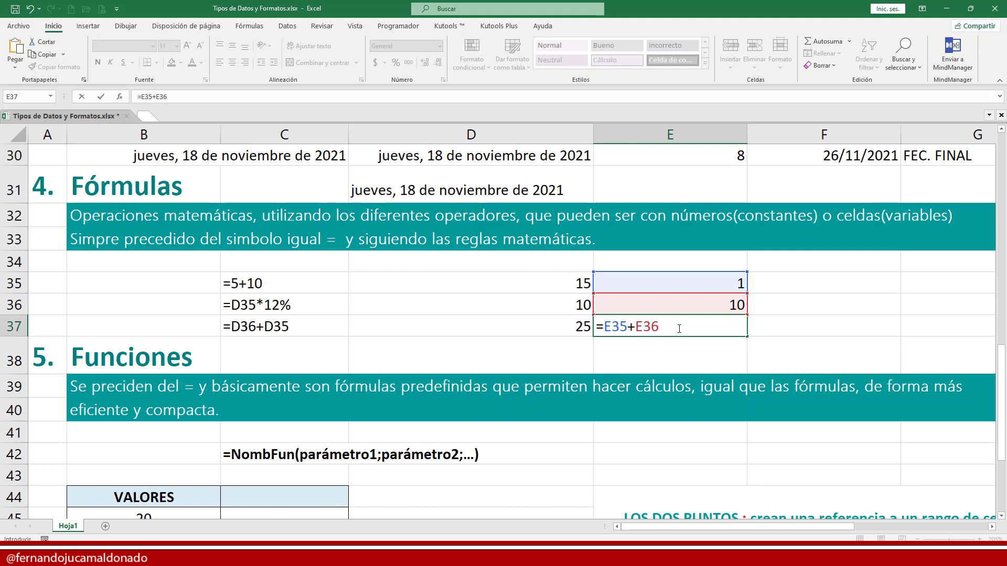
Step: Remove the written references from E37 and enter =E35+E36 by picking the two value cells again
key(BackSpace)
key(BackSpace)
key(BackSpace)
key(BackSpace)
key(BackSpace)
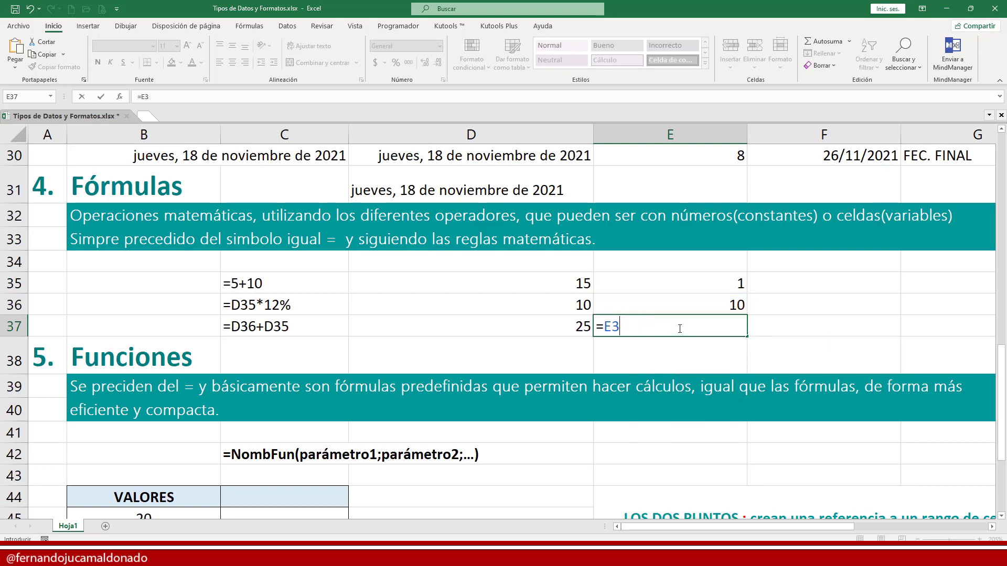
key(BackSpace)
key(BackSpace)
click(679, 286)
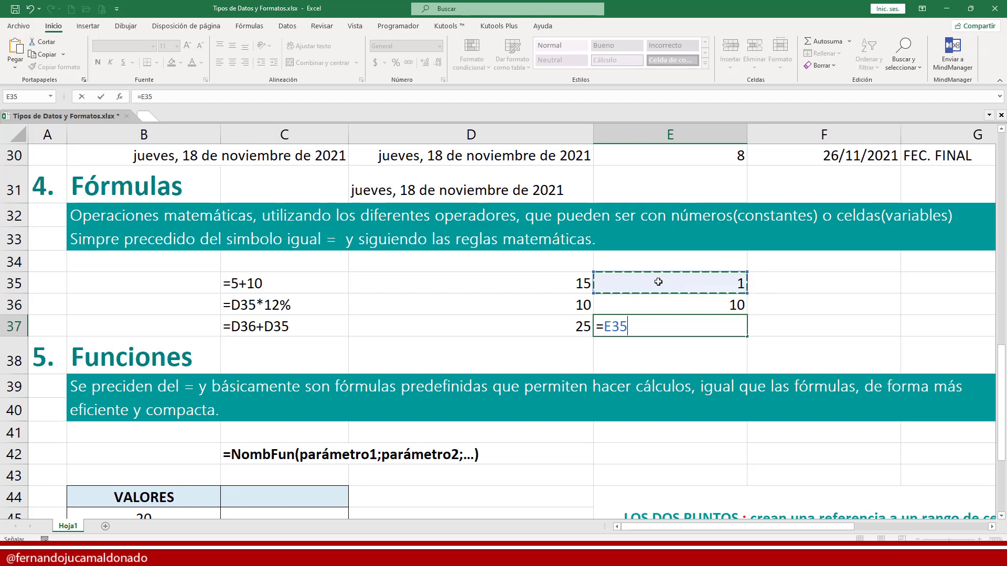
text(+)
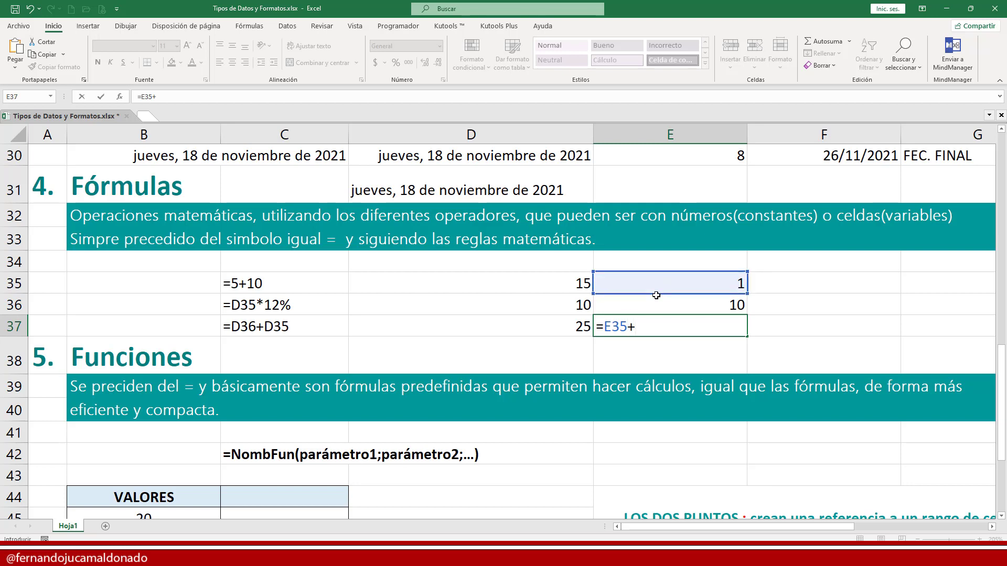
click(649, 304)
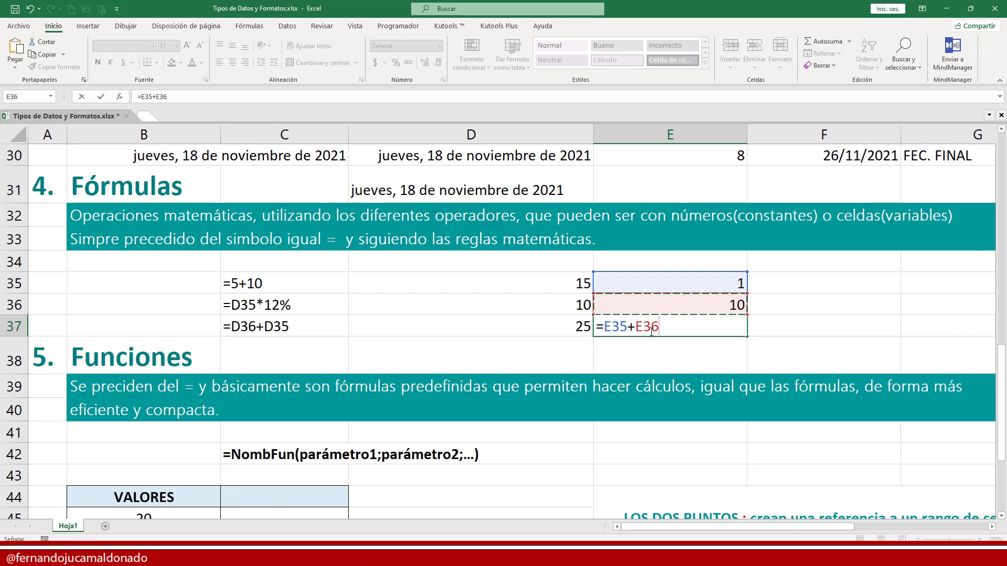
key(Return)
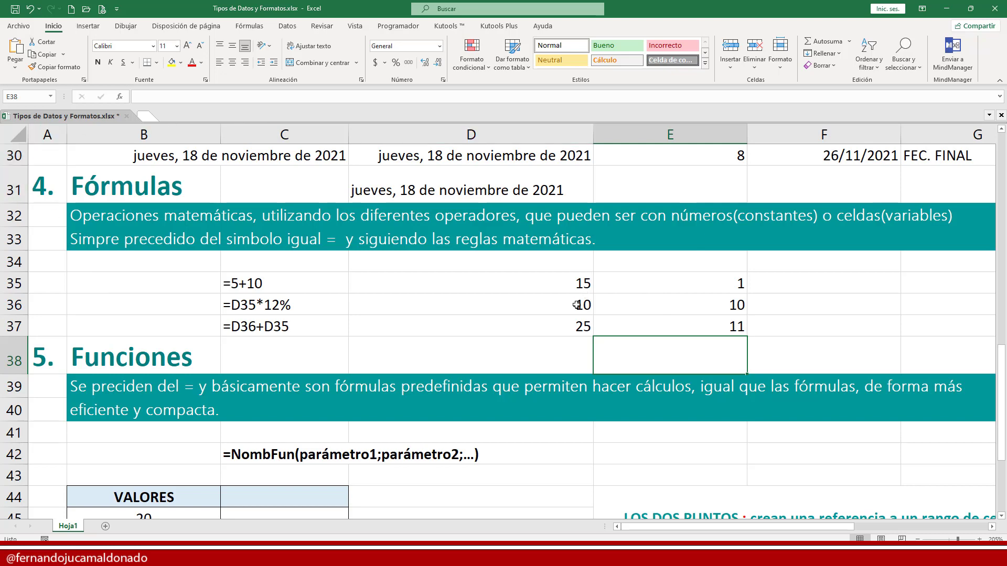
Step: Clear the formula in E37 and hide the sheet's row and column headings
click(640, 329)
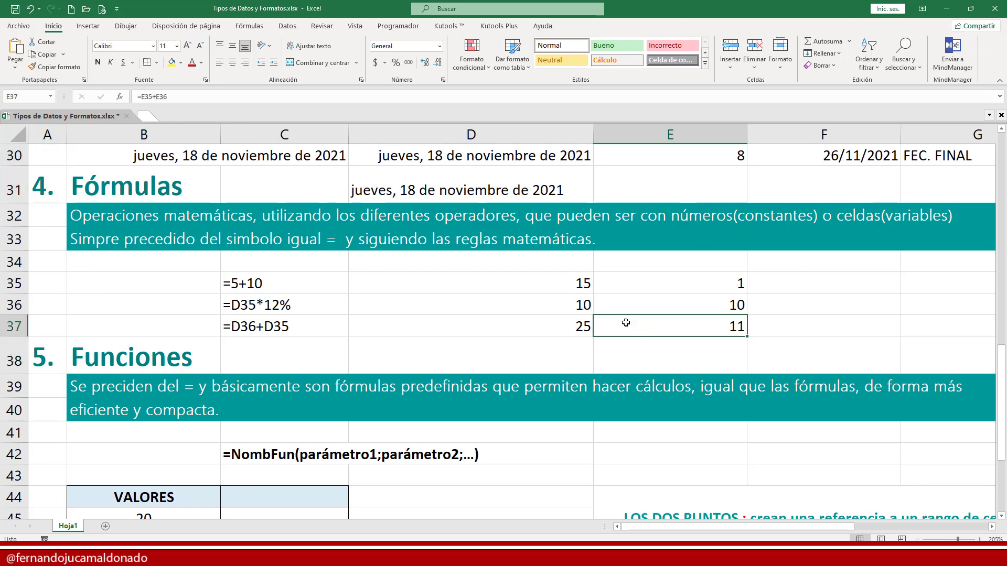
key(Delete)
click(355, 26)
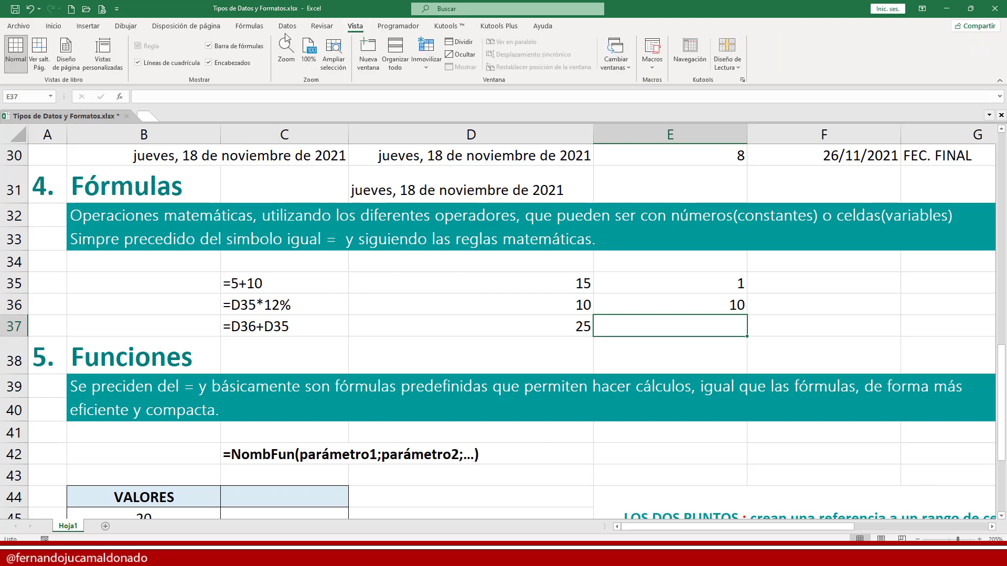
click(208, 62)
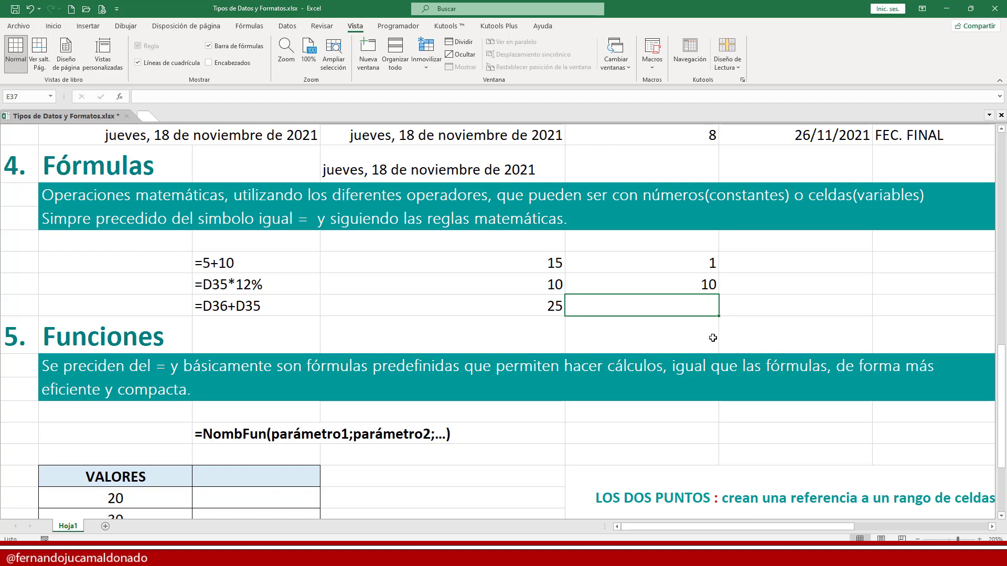
Step: Enter the formula =E30*E36 in E37, multiplying the value in the dates row by the second value
text(=)
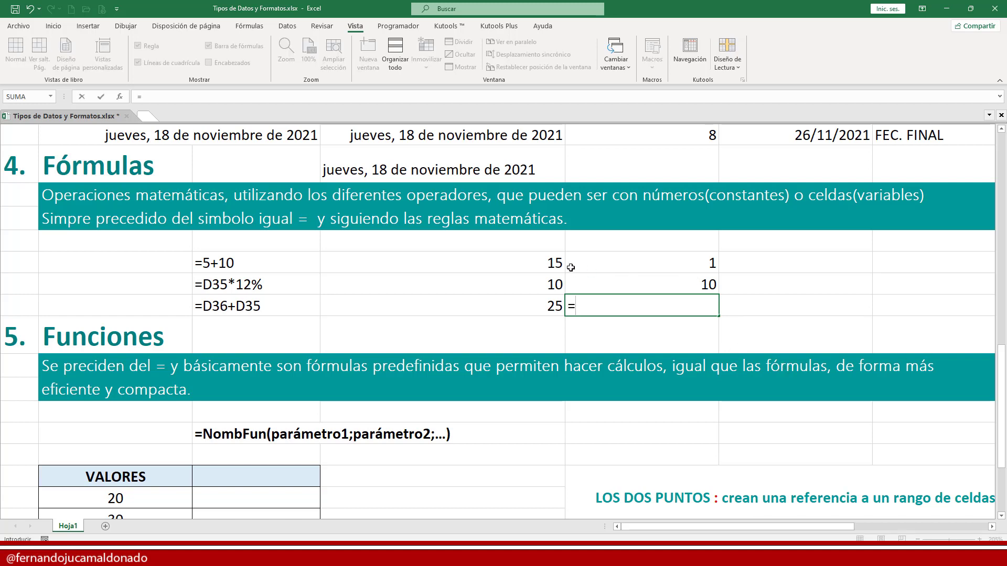
click(686, 138)
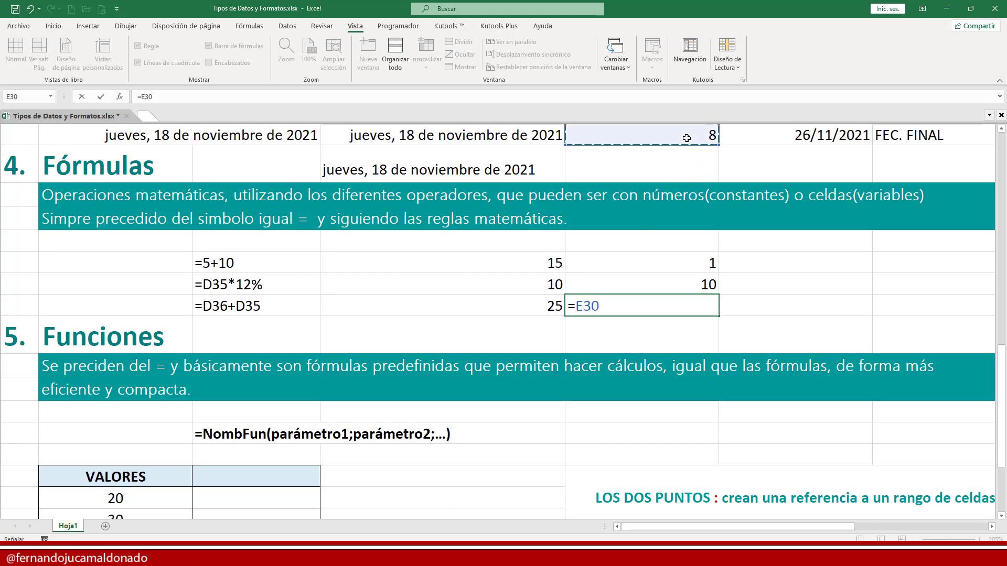
text(*)
click(662, 284)
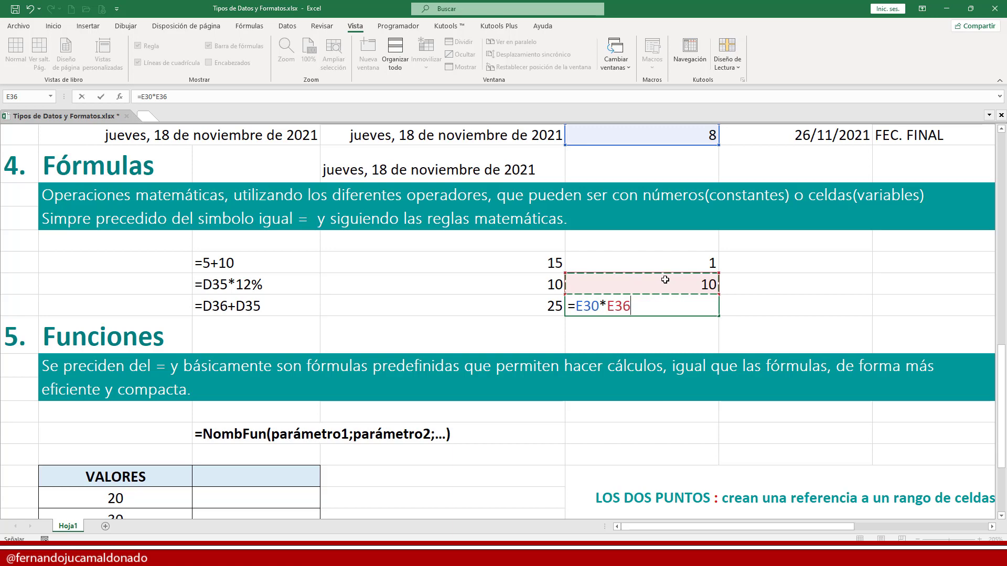
click(647, 300)
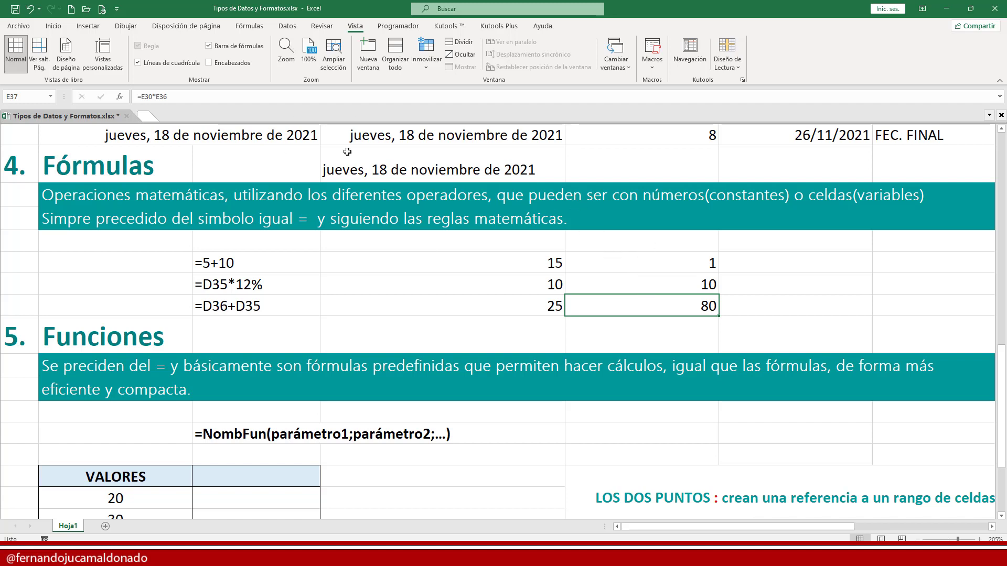
Step: Show the row and column headings again and check the cell references in E37's formula without changing it
click(177, 66)
click(177, 66)
click(208, 46)
click(209, 46)
click(209, 63)
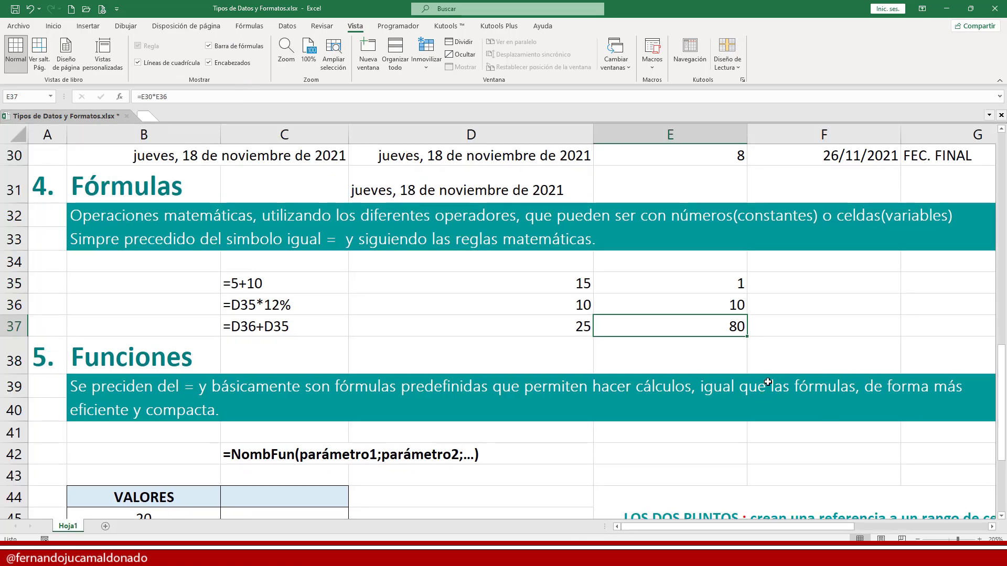
double_click(696, 322)
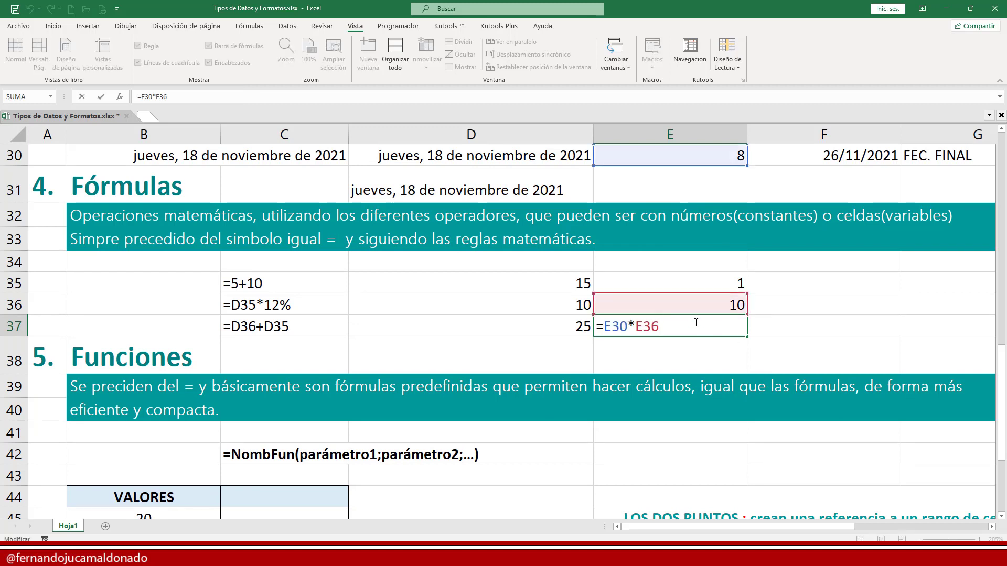
key(Escape)
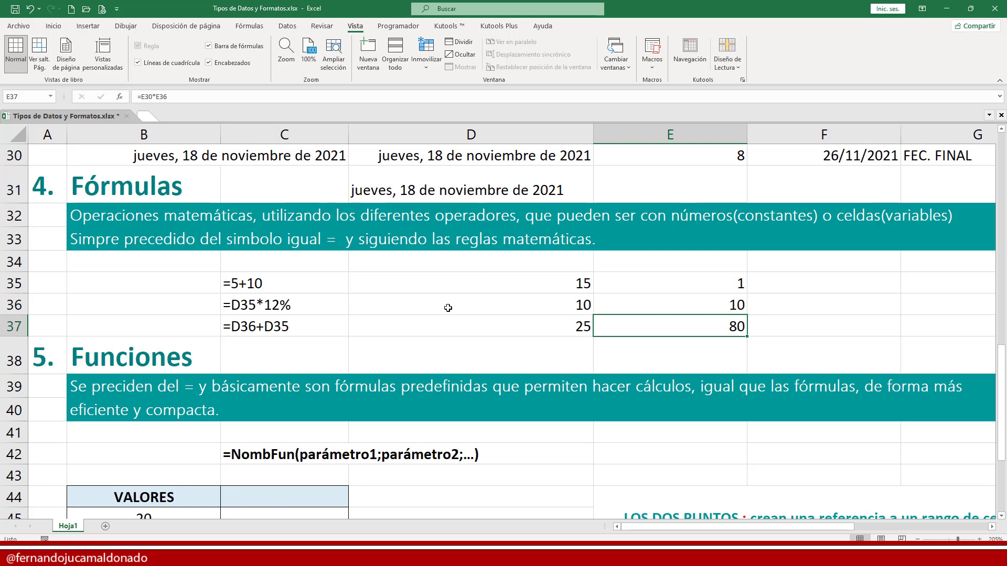
Step: Examine the Funciones section's explanation and syntax, and browse the function library categories, including web and financial functions
scroll(321, 323, down, 1)
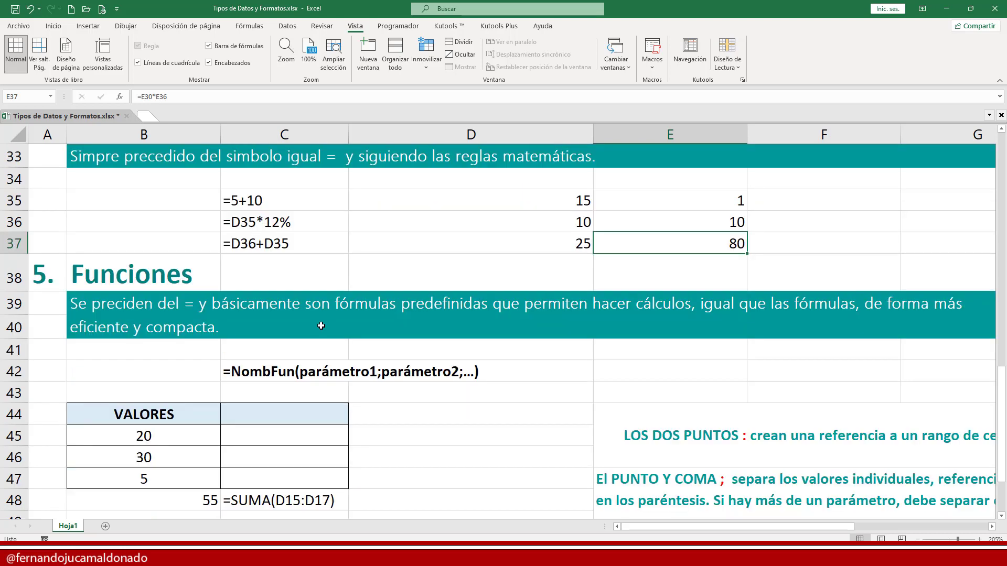
scroll(321, 325, down, 1)
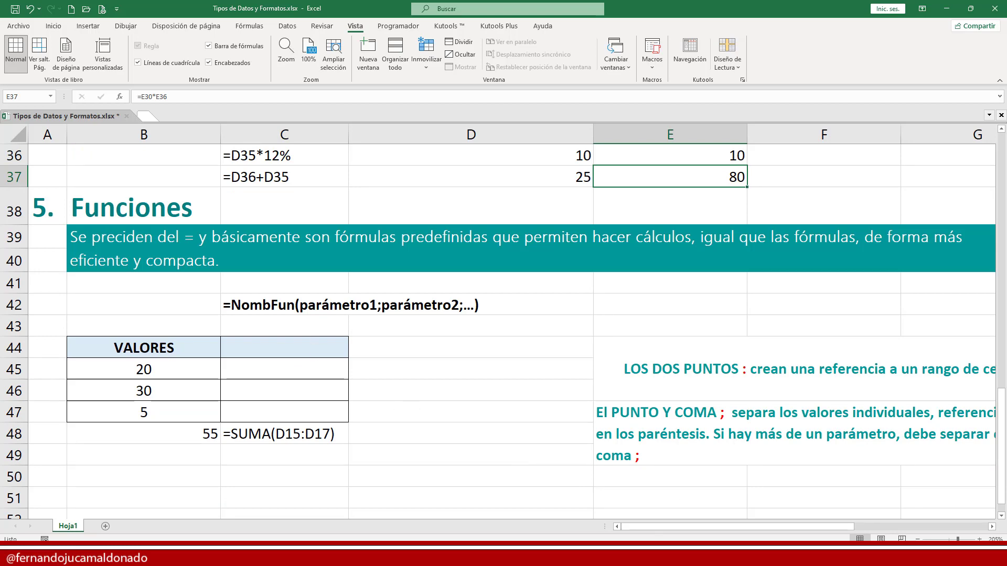
click(916, 539)
click(916, 539)
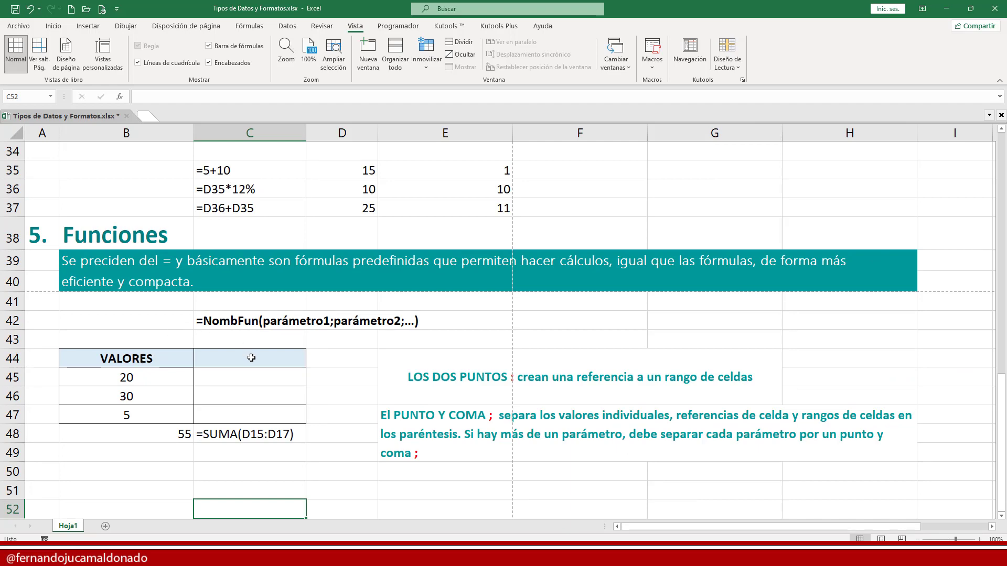
scroll(286, 351, up, 1)
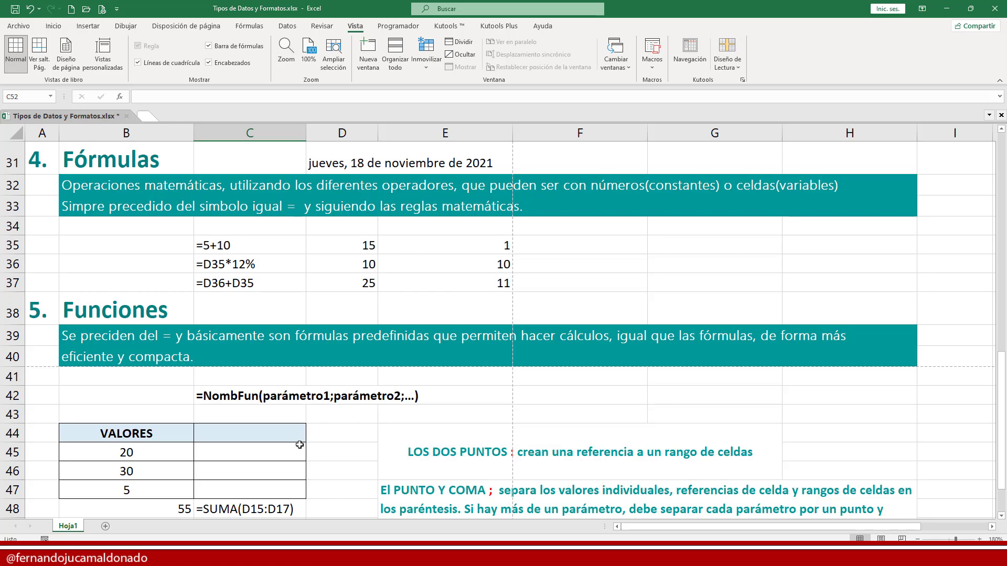
scroll(302, 447, down, 1)
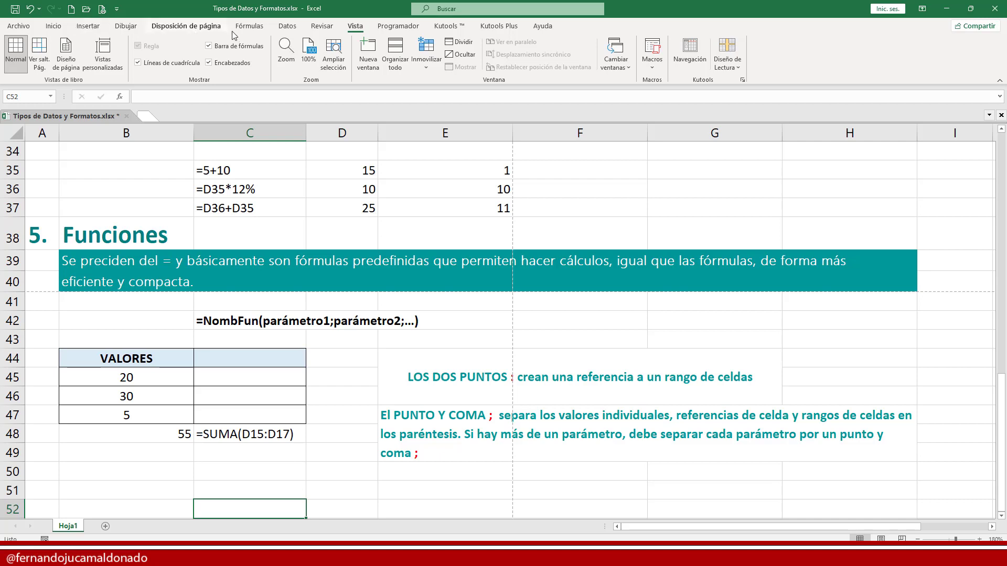
click(248, 29)
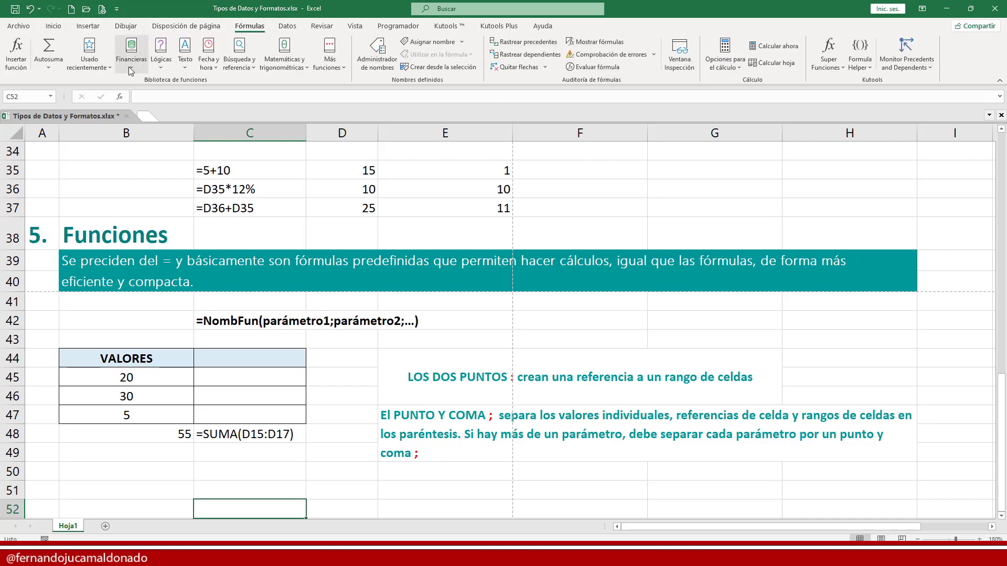
click(338, 71)
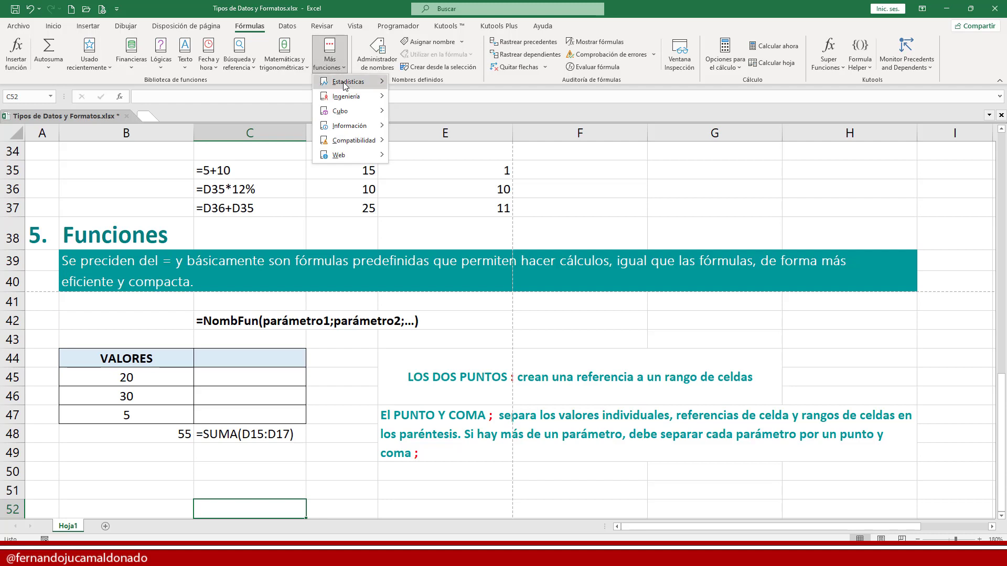
mouse_move(356, 100)
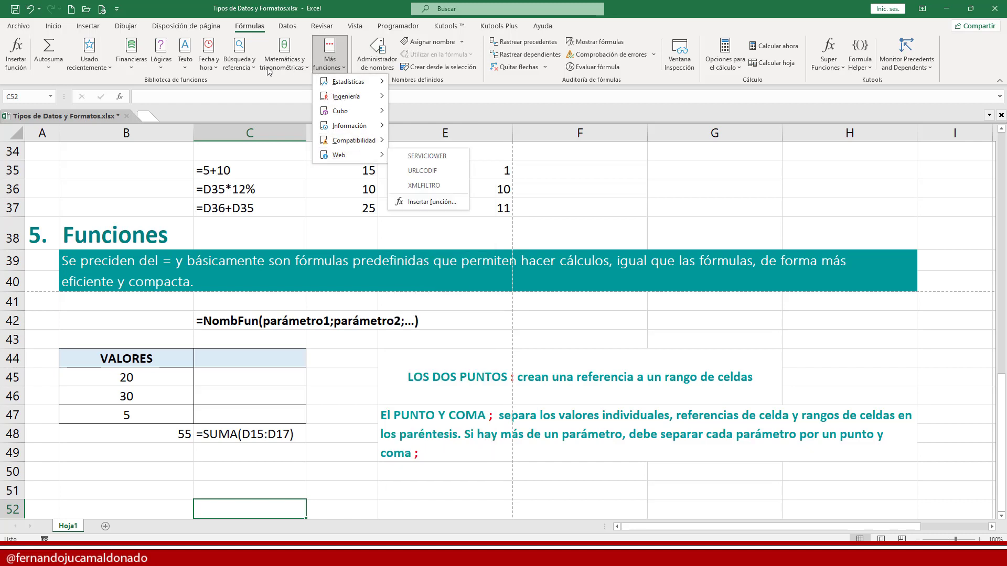
click(186, 70)
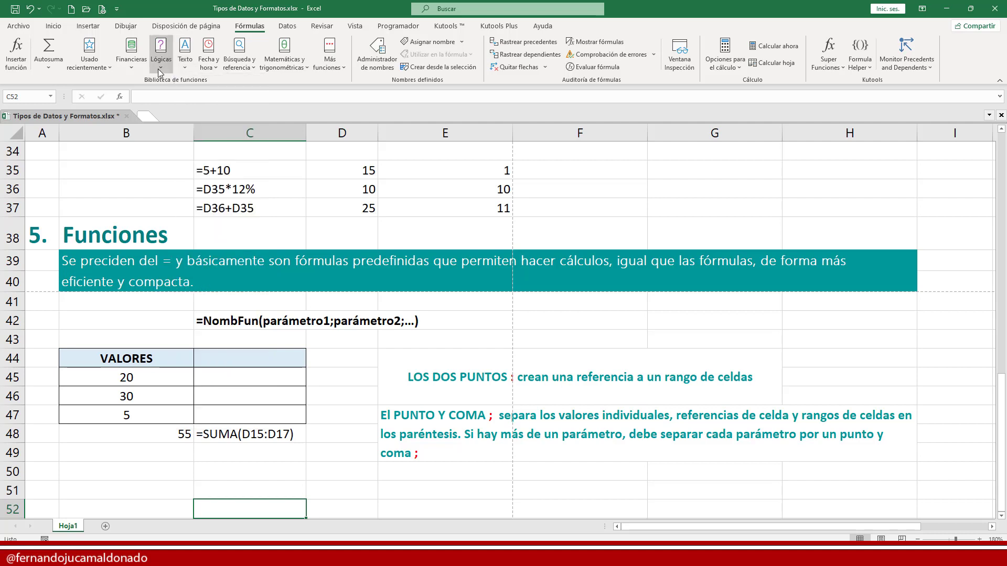
click(160, 67)
click(128, 67)
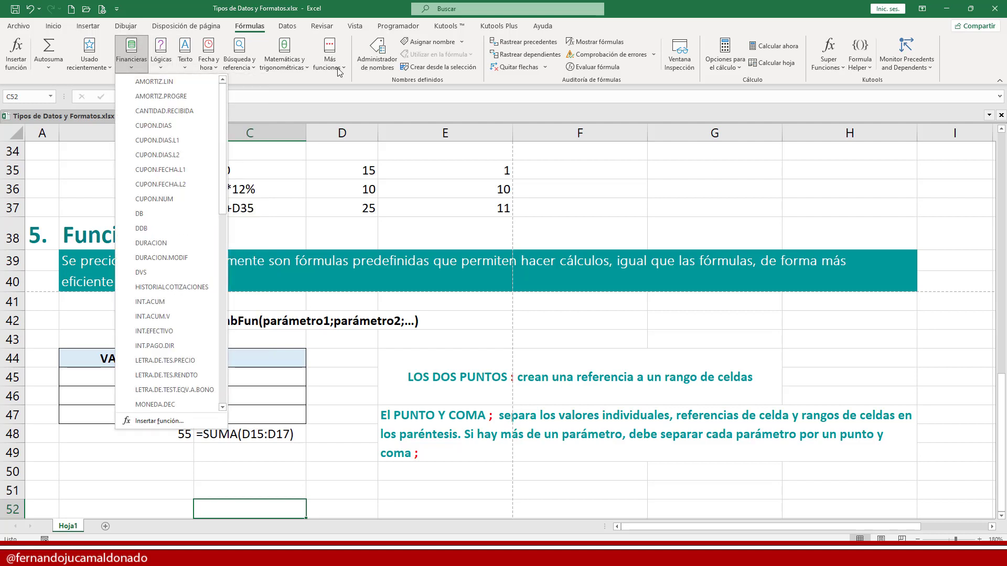
key(Escape)
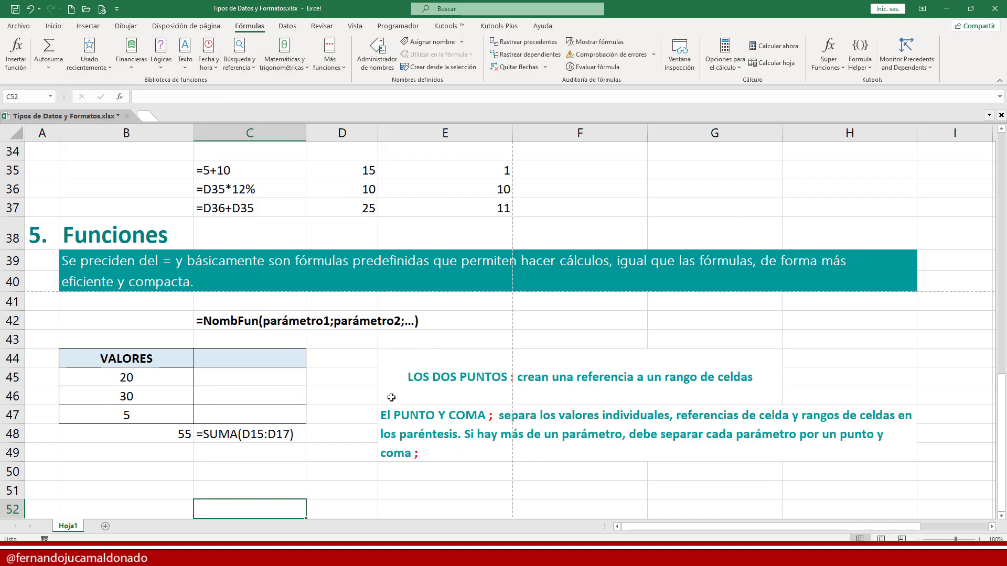
Step: Clear the old total and its label from B48:C48 and copy the VALORES list B44:B47 into the column starting at C44
drag(178, 433, 239, 432)
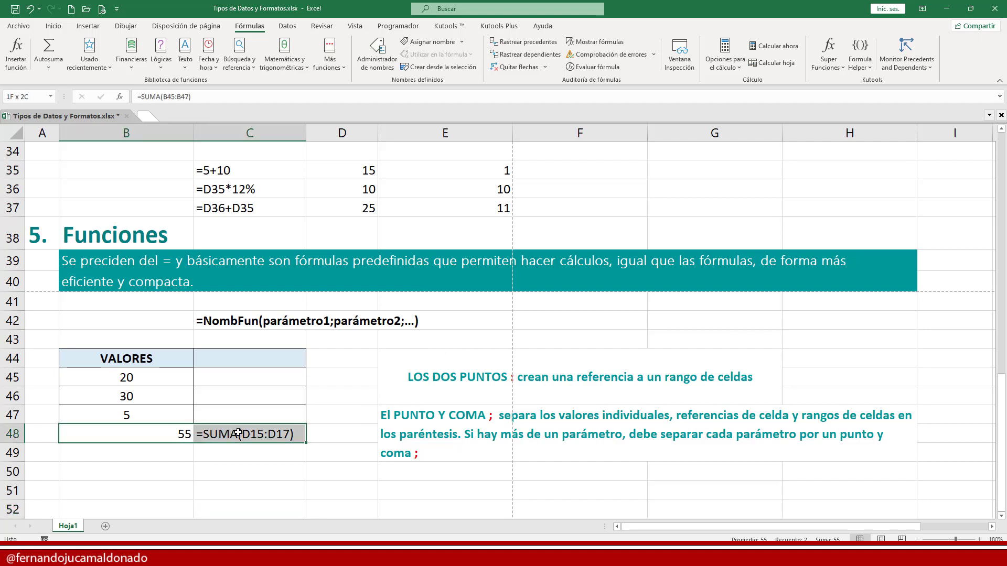
key(Delete)
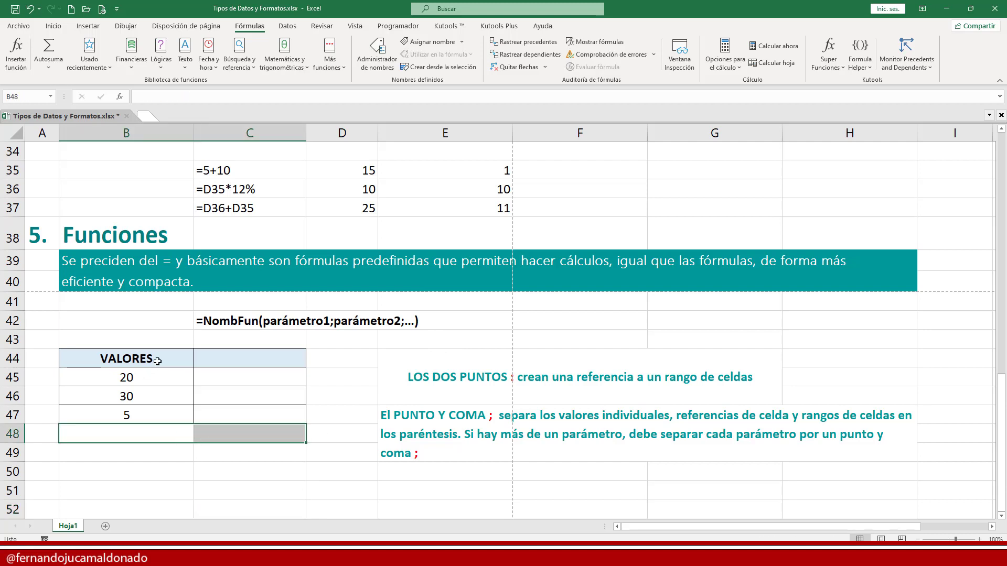
drag(157, 360, 162, 415)
key(ctrl+c)
click(240, 362)
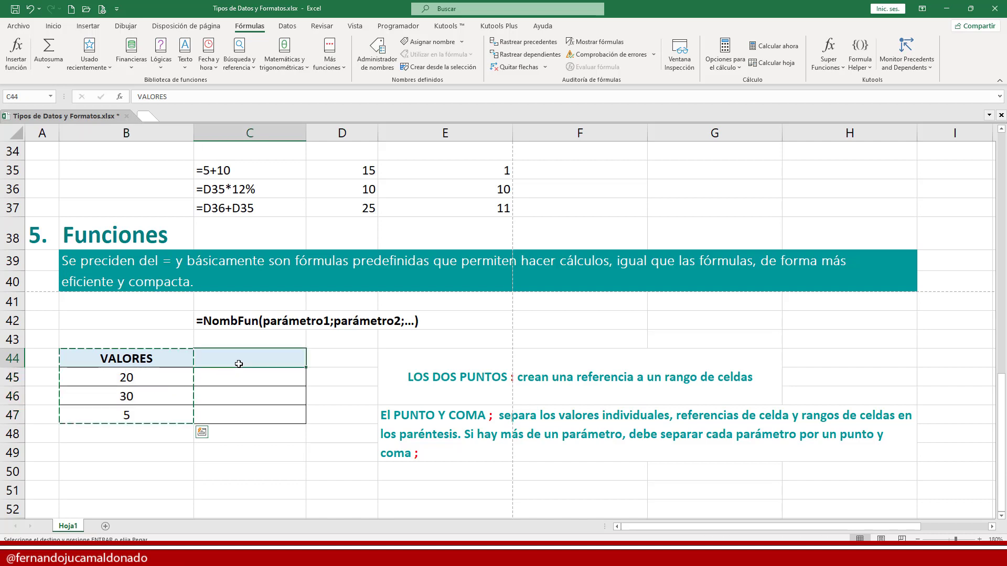
key(ctrl+v)
key(Escape)
Step: Enter the formula =B45+B46+B47 in B48, picking each value cell of the first VALORES list
click(157, 434)
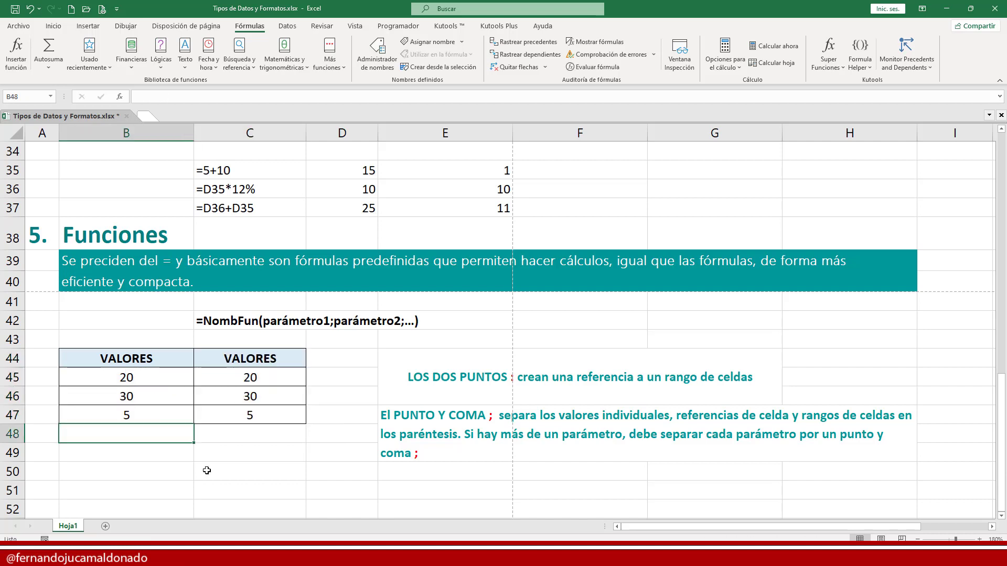
text(=)
key(Up)
key(Up)
key(Up)
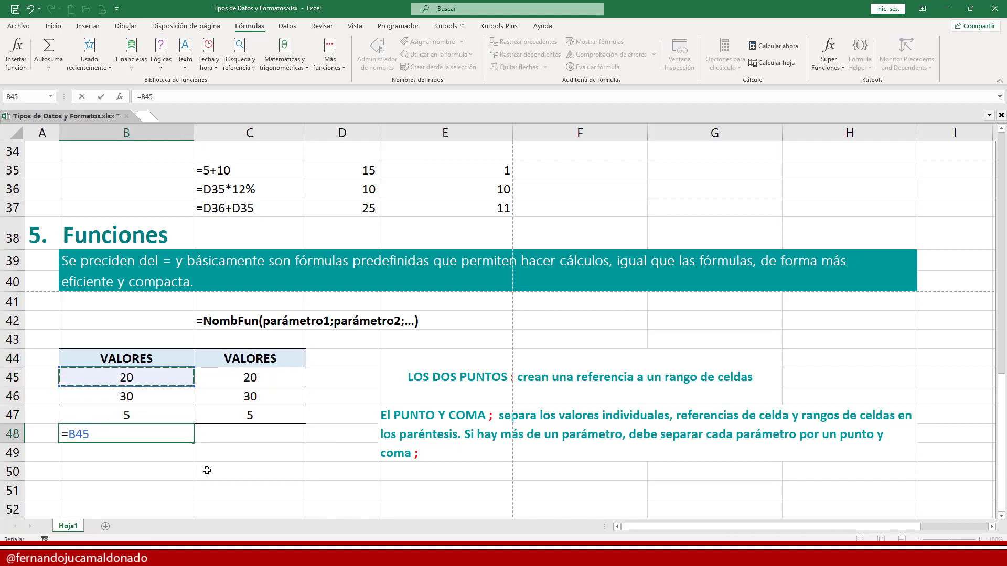
text(+)
key(Up)
key(Up)
text(+)
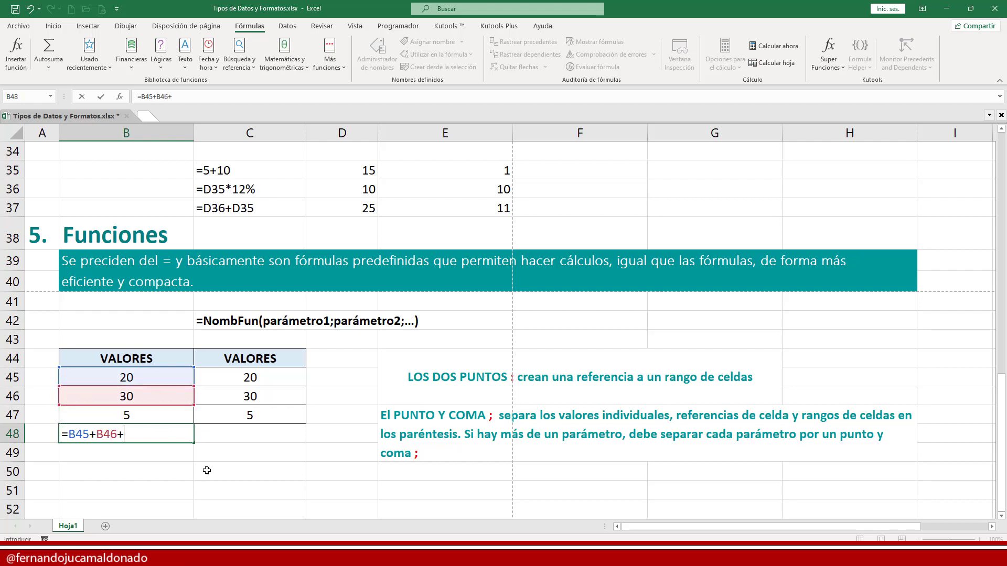
key(Up)
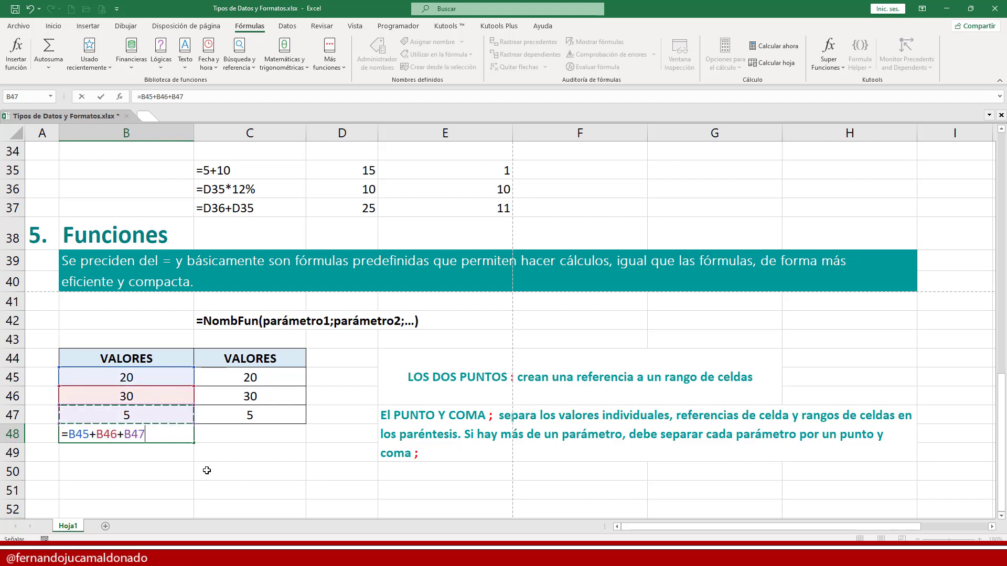
key(Return)
key(Up)
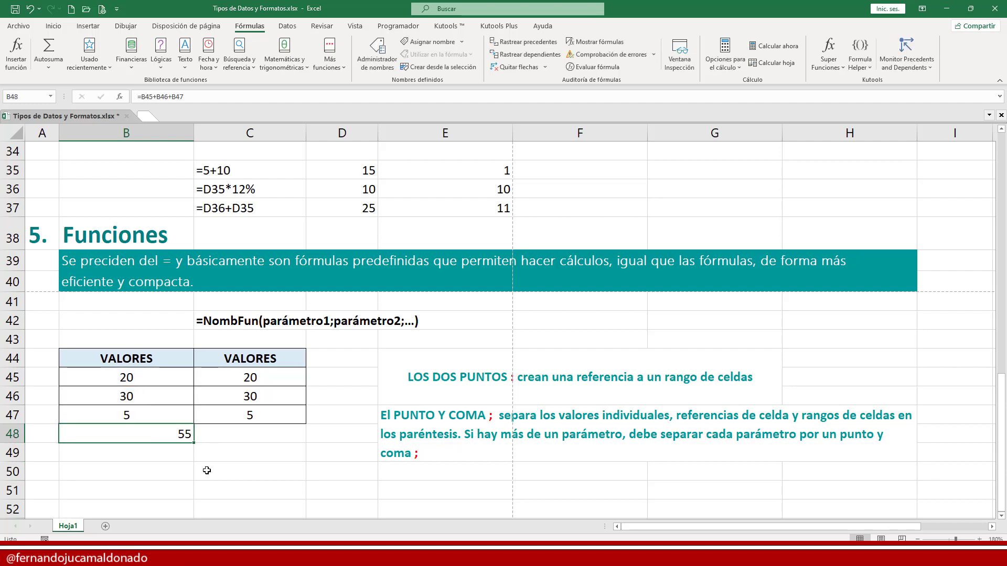
Step: Insert an automatic sum in C48 under the second VALORES list, with the formula =SUMA(C45:C47)
key(Right)
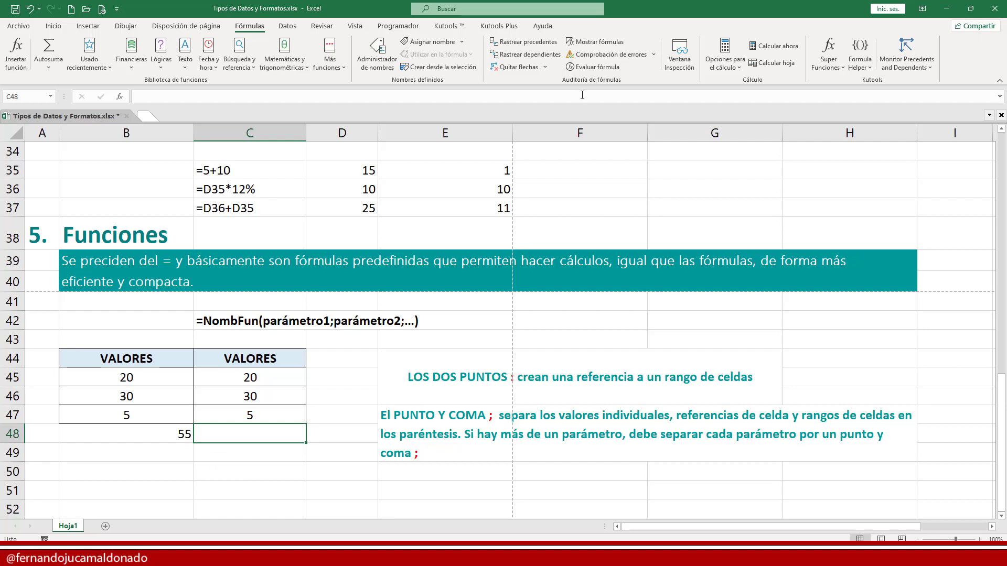
click(54, 27)
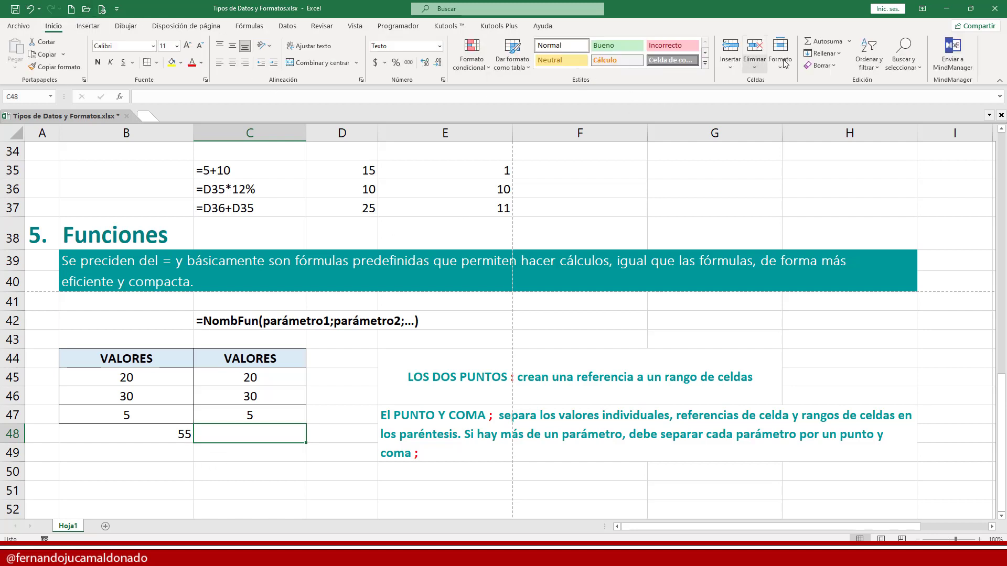
click(849, 41)
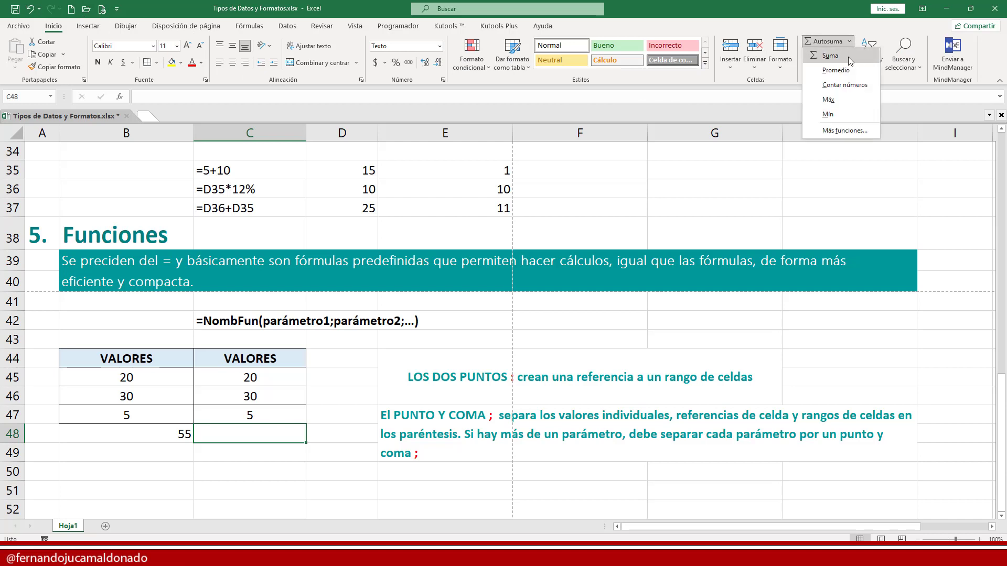
click(842, 59)
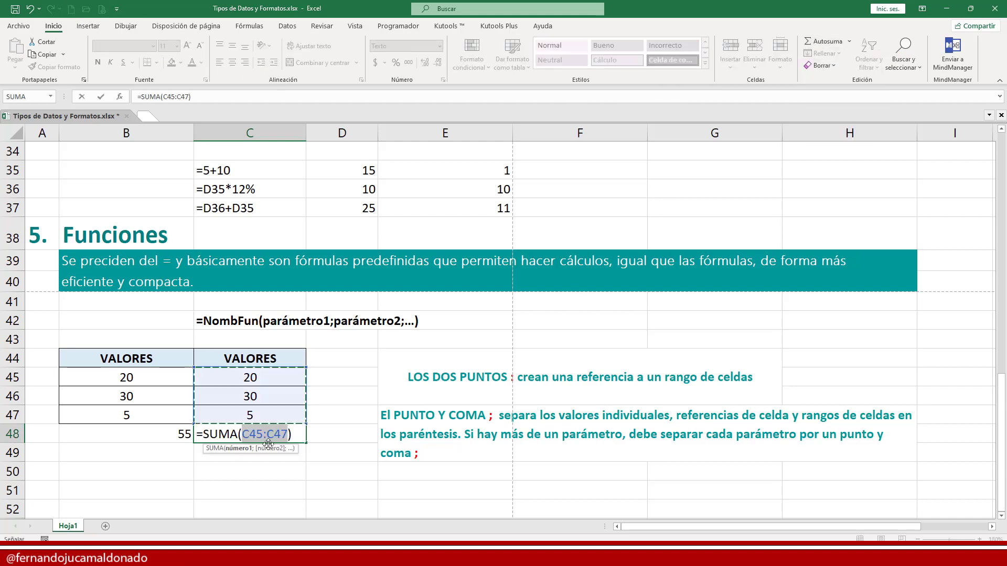
click(293, 433)
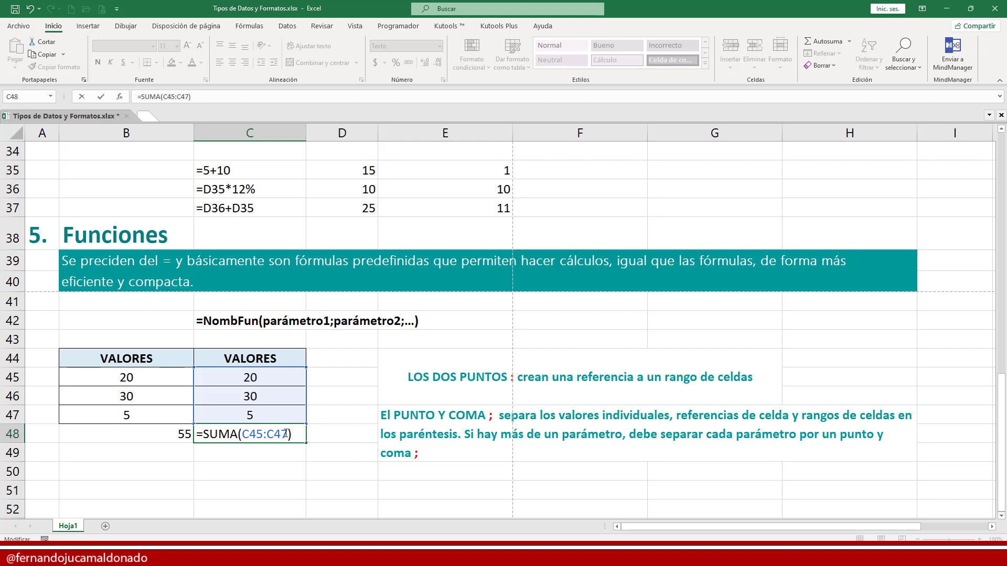
drag(286, 433, 245, 435)
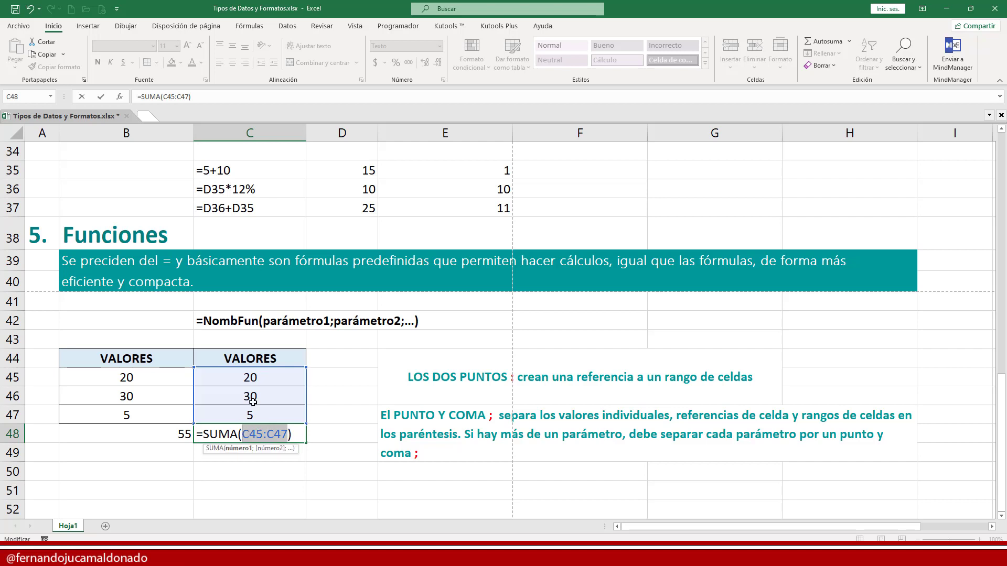
click(291, 433)
key(Return)
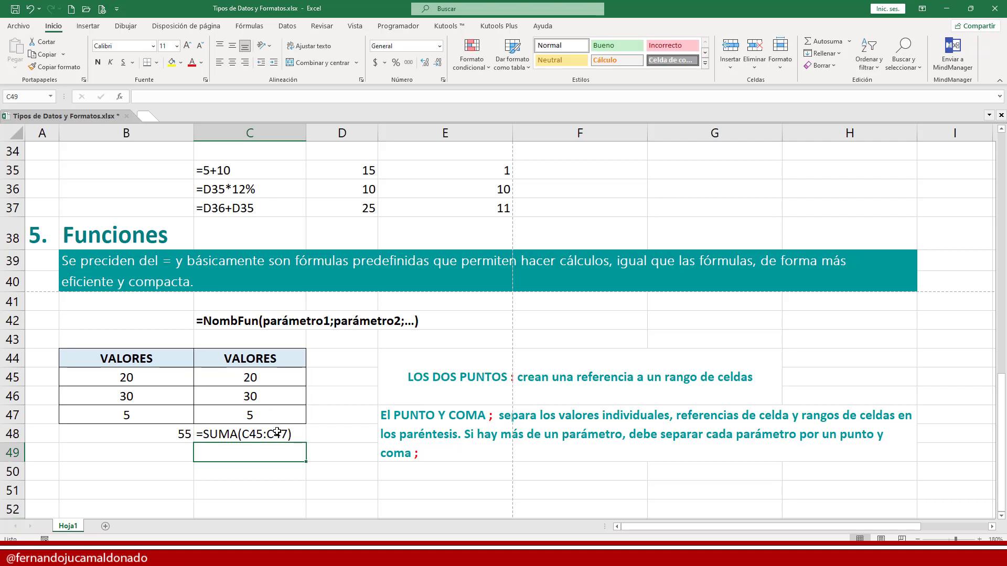
Step: Set C48's number format to General and re-enter its formula so that it calculates
click(277, 431)
click(439, 46)
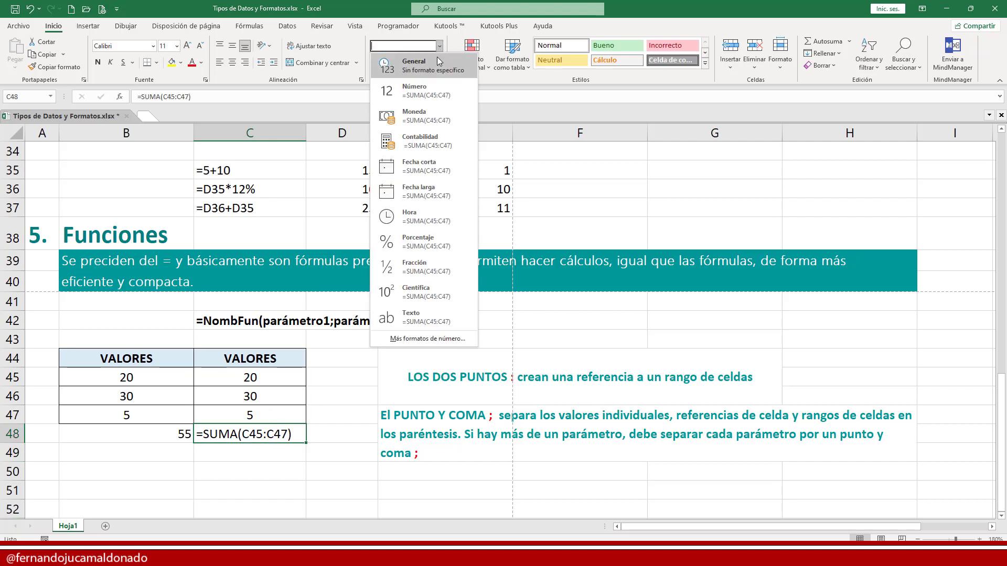
click(404, 65)
double_click(301, 440)
key(Return)
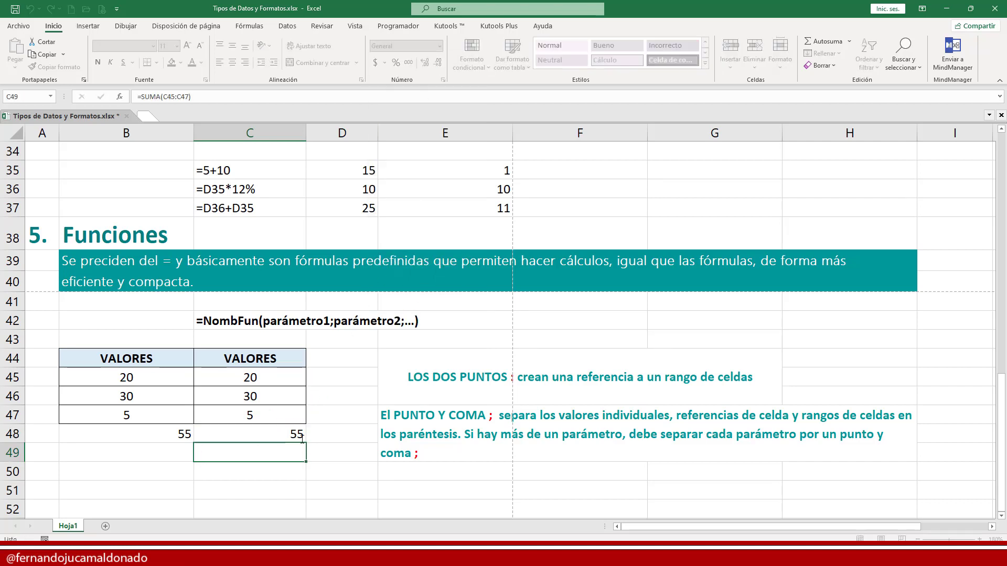
Step: Compare the formula in B48 with the function in C48, and review the data type sections from the sheet's title down
double_click(183, 434)
click(230, 434)
double_click(230, 434)
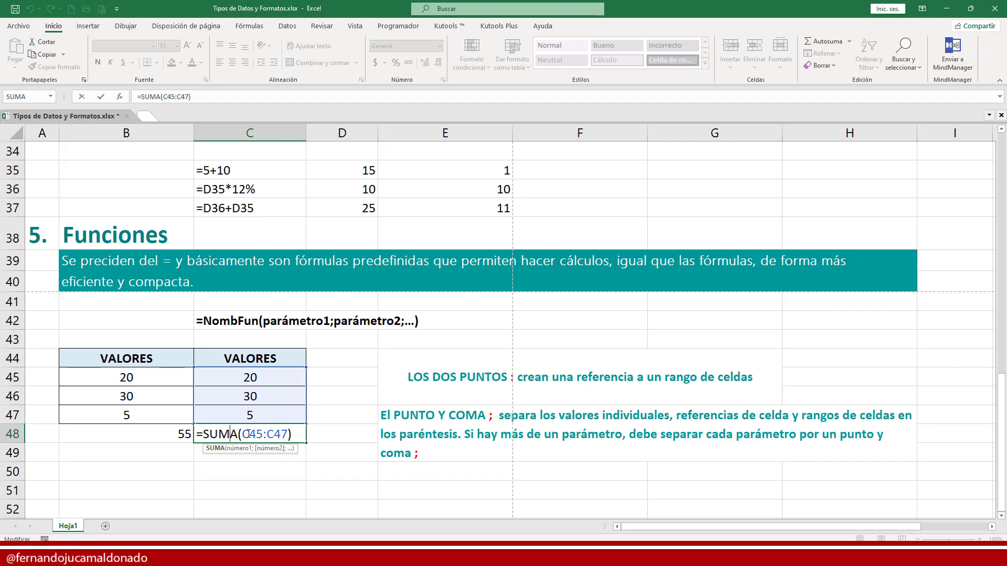
key(Escape)
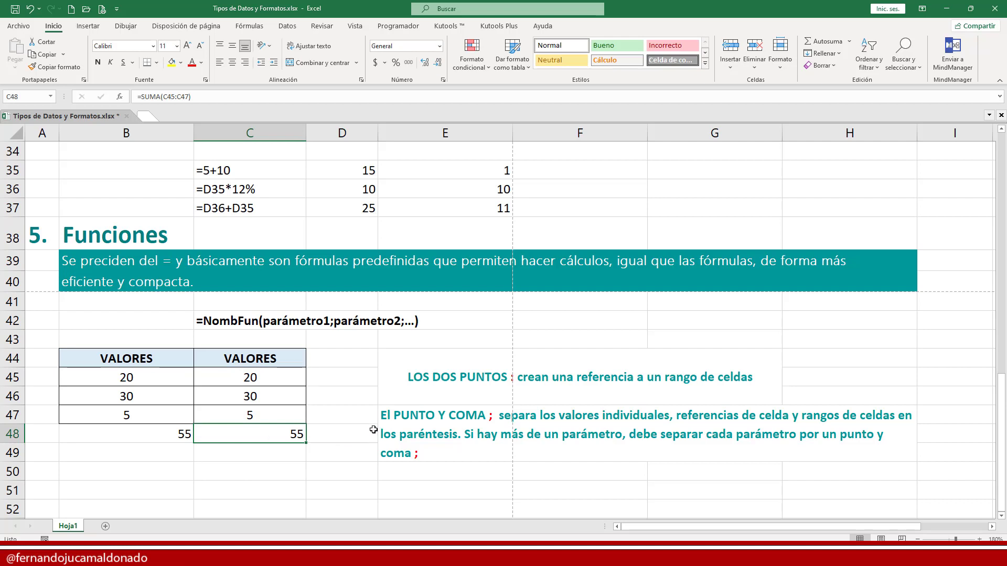
scroll(406, 410, up, 2)
scroll(406, 410, up, 9)
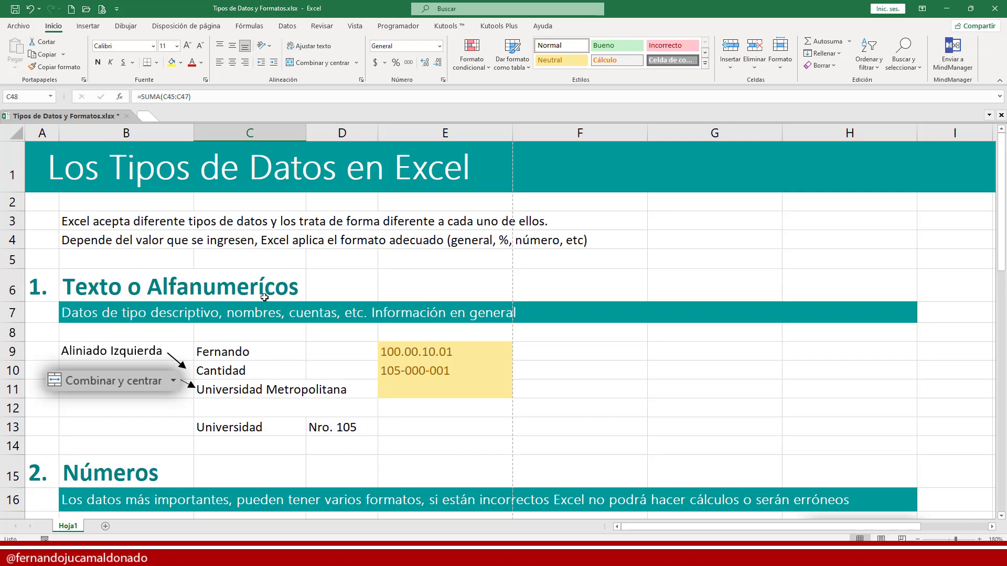
scroll(259, 296, down, 3)
scroll(260, 296, down, 8)
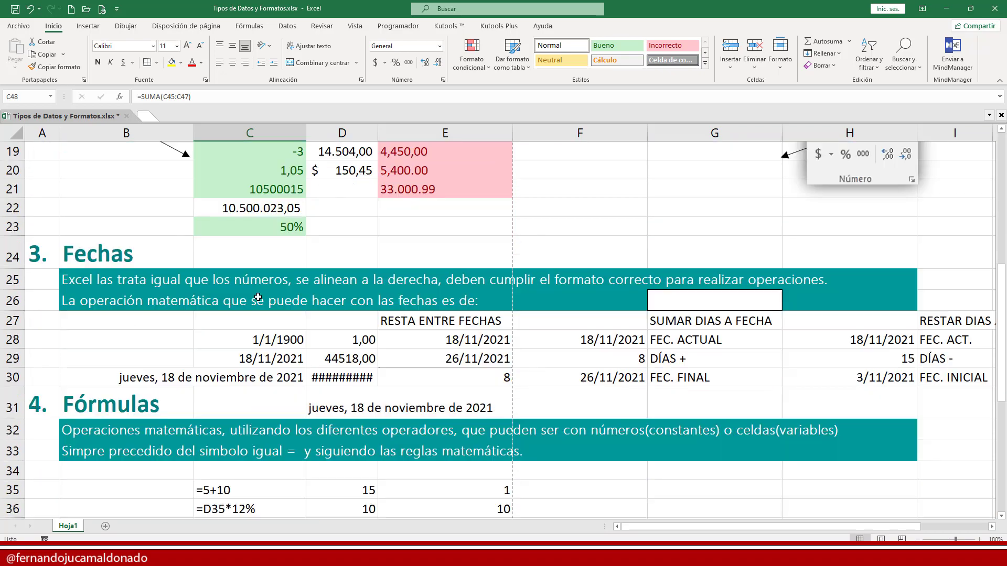
Step: Review the five sections on text, numbers, dates, formulas and functions once more, ending back at the sheet's title
scroll(259, 299, down, 1)
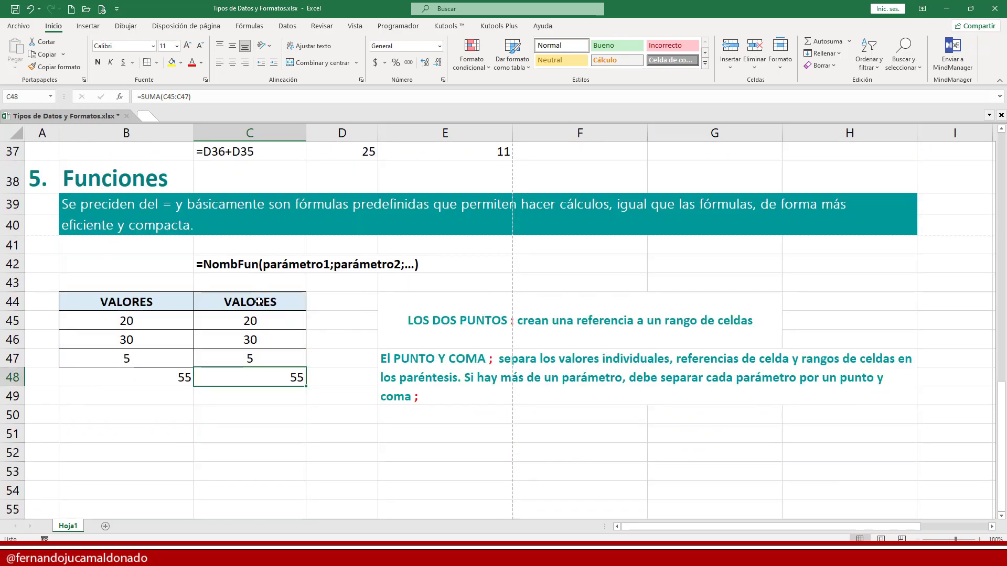
scroll(260, 302, up, 4)
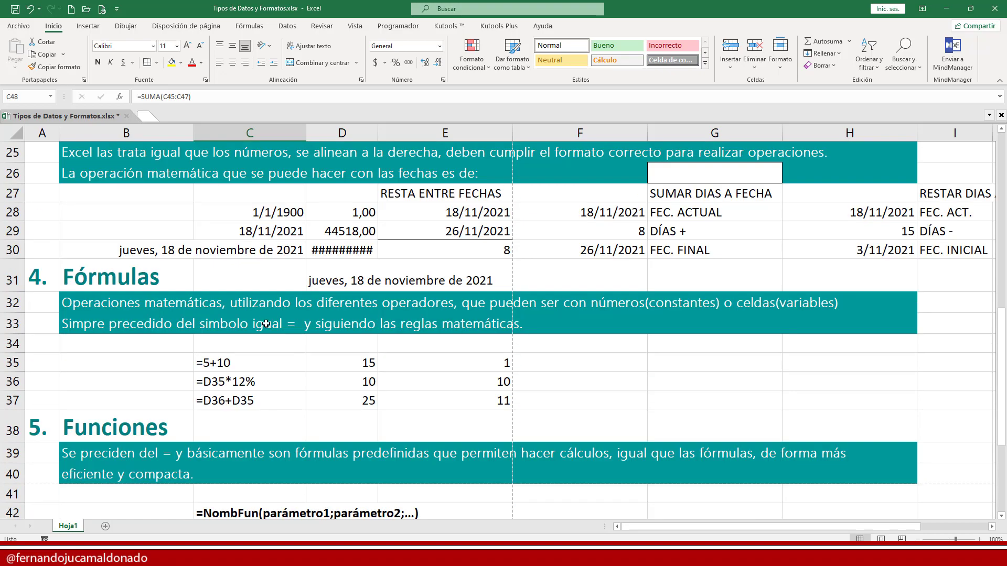
scroll(234, 352, up, 7)
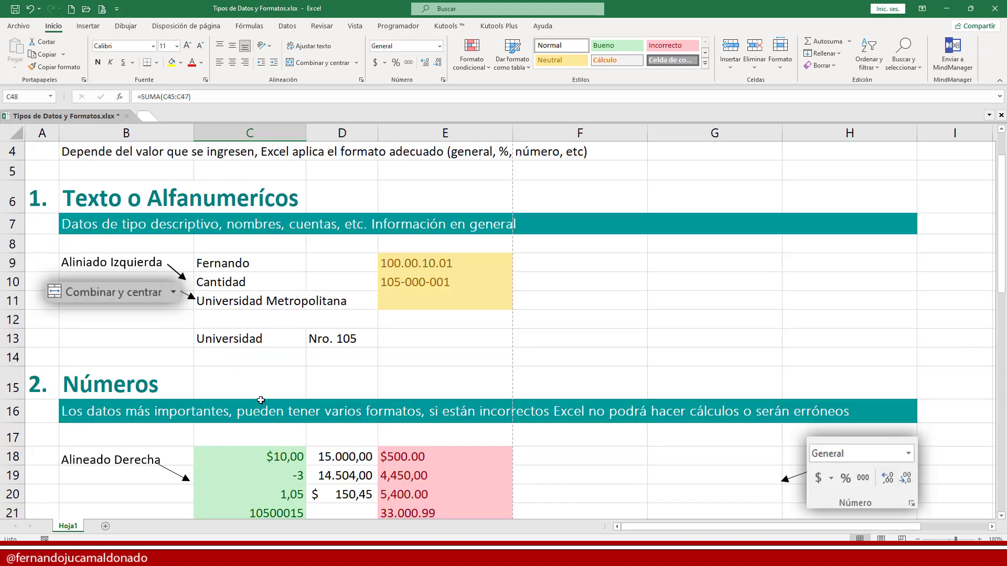
scroll(261, 400, down, 1)
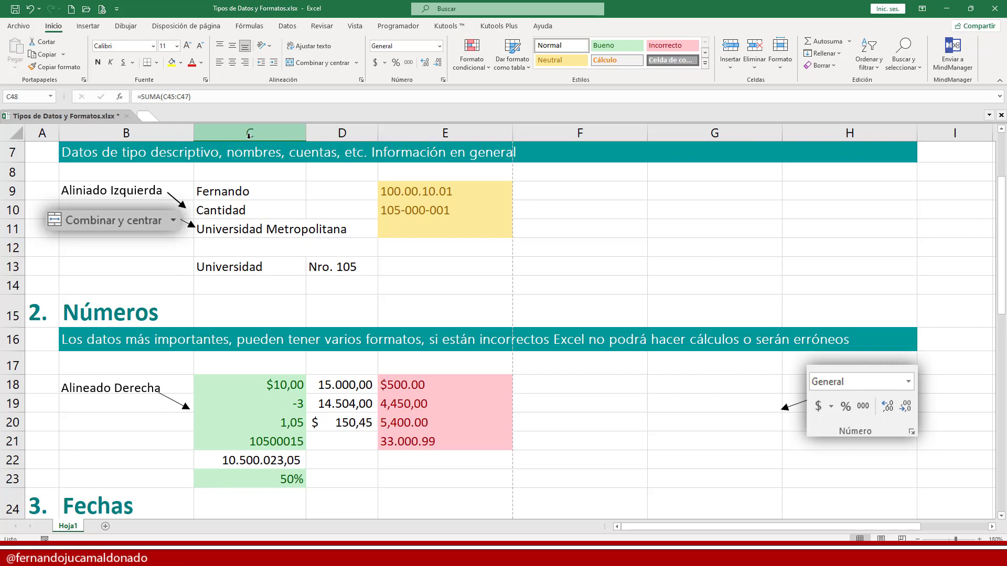
scroll(450, 292, down, 5)
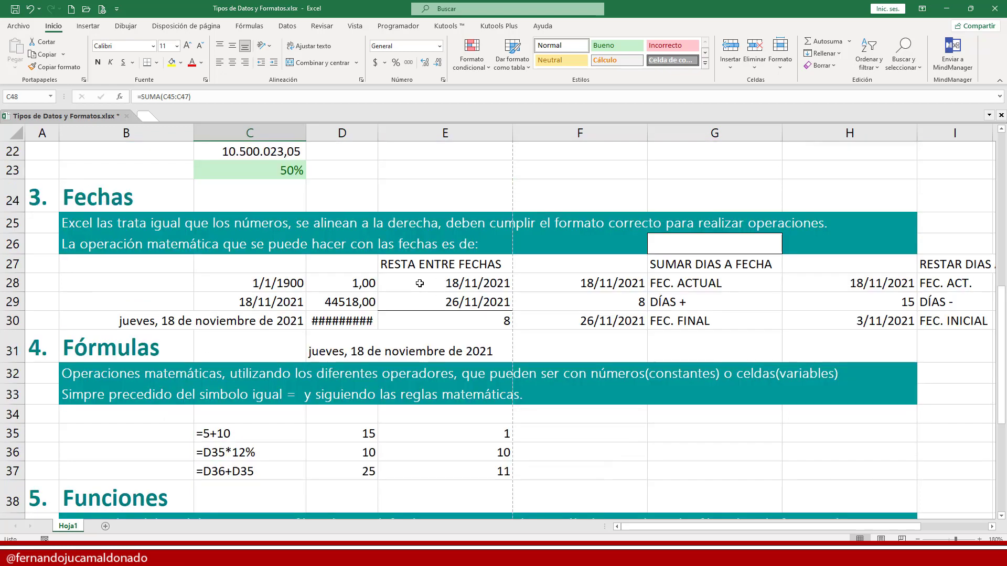
scroll(370, 374, down, 4)
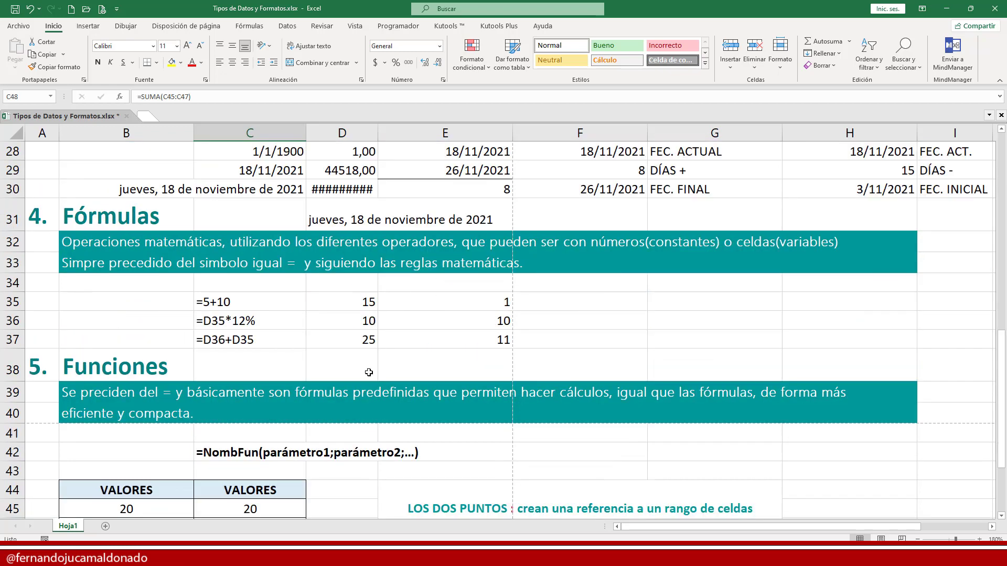
scroll(366, 375, down, 1)
scroll(338, 356, up, 6)
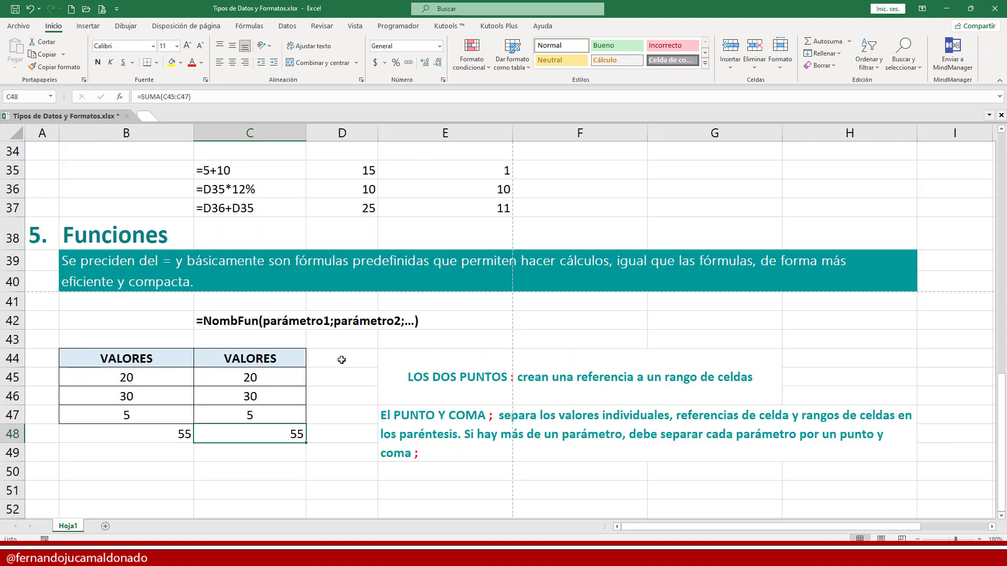
scroll(340, 359, up, 6)
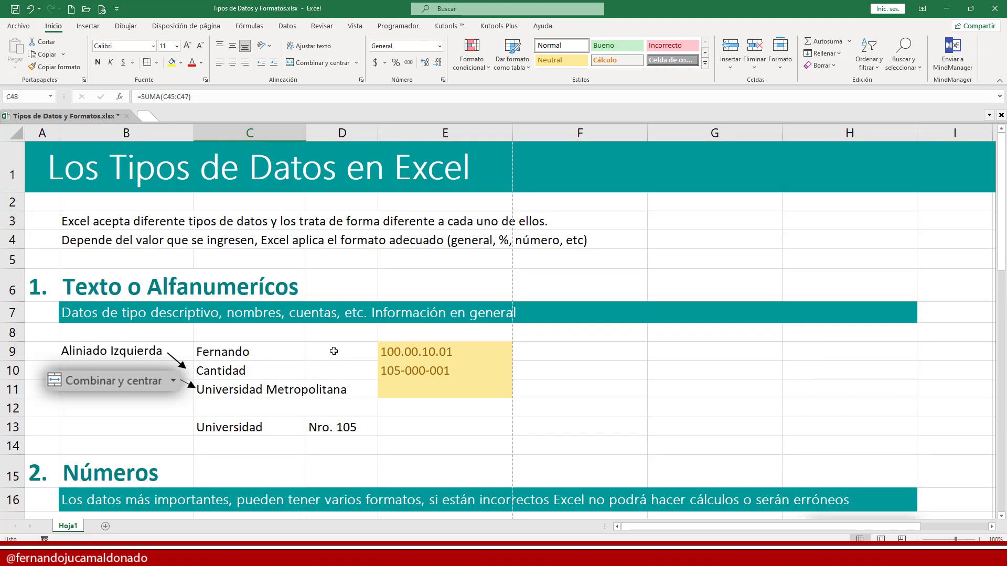